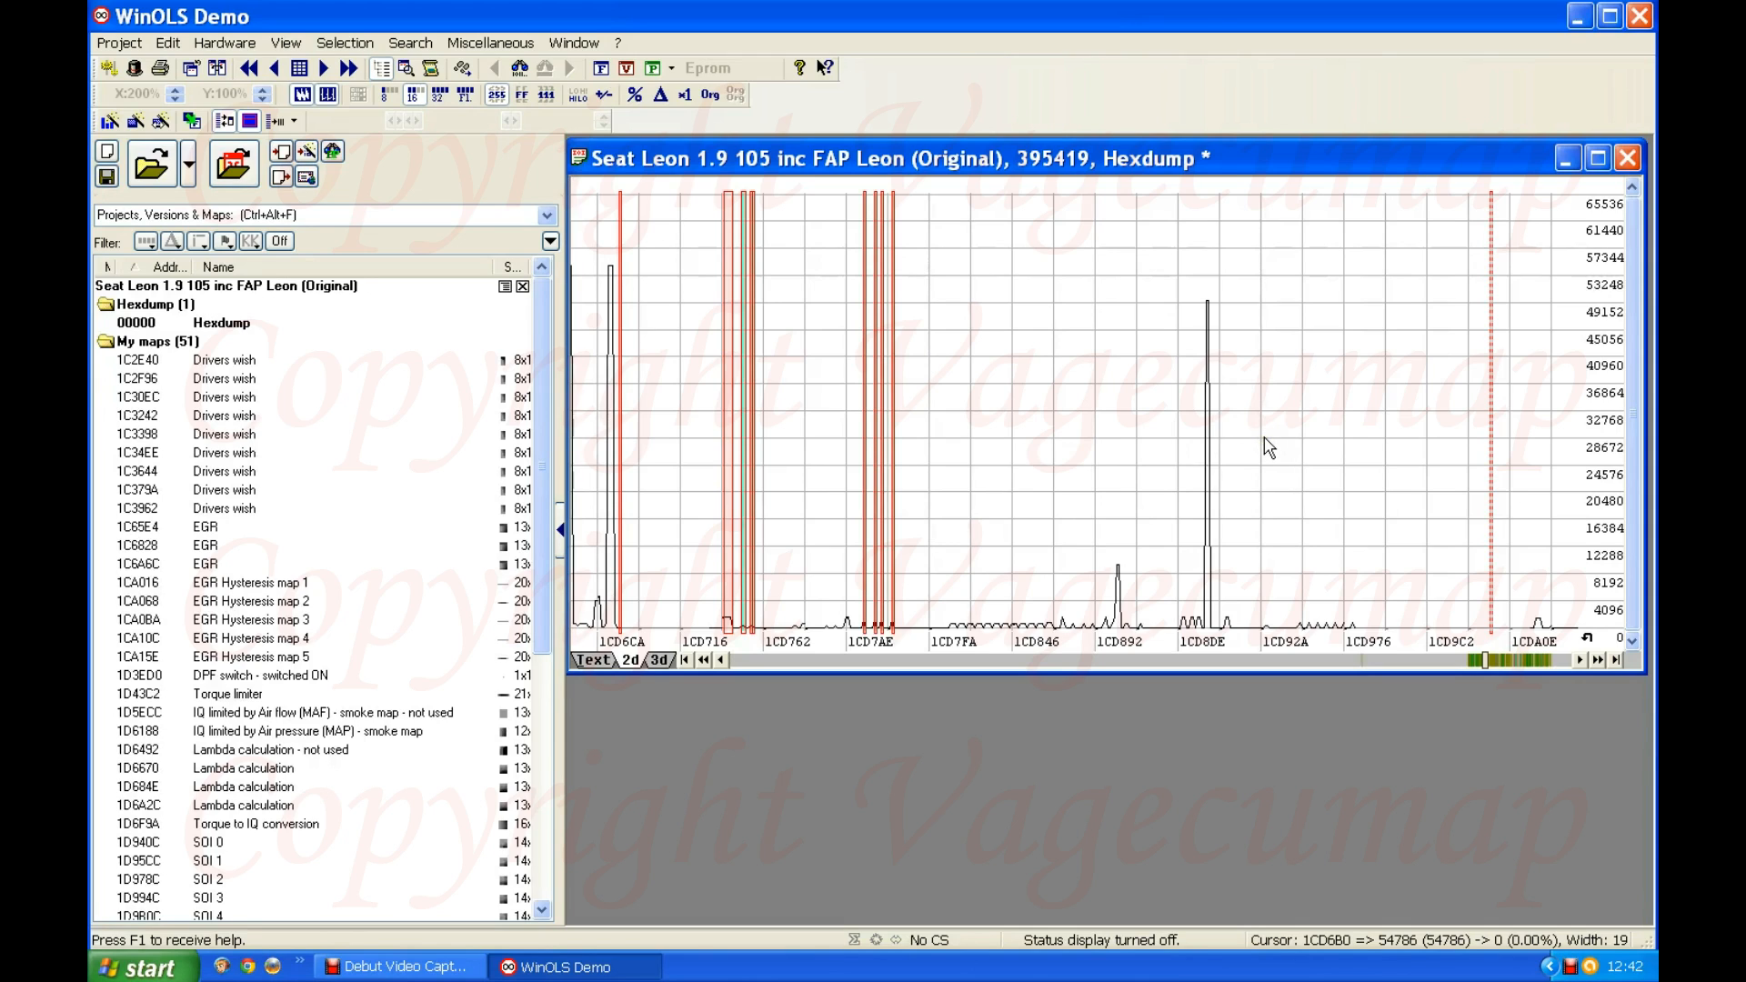
- Switch the hexdump to text view, display its values in hexadecimal, and place the cursor on the FEBB value at 1CC0D2
{"action": "scroll", "coordinate": [1264, 438], "scroll_direction": "up", "scroll_amount": 4}
{"action": "scroll", "coordinate": [1264, 442], "scroll_direction": "up", "scroll_amount": 5}
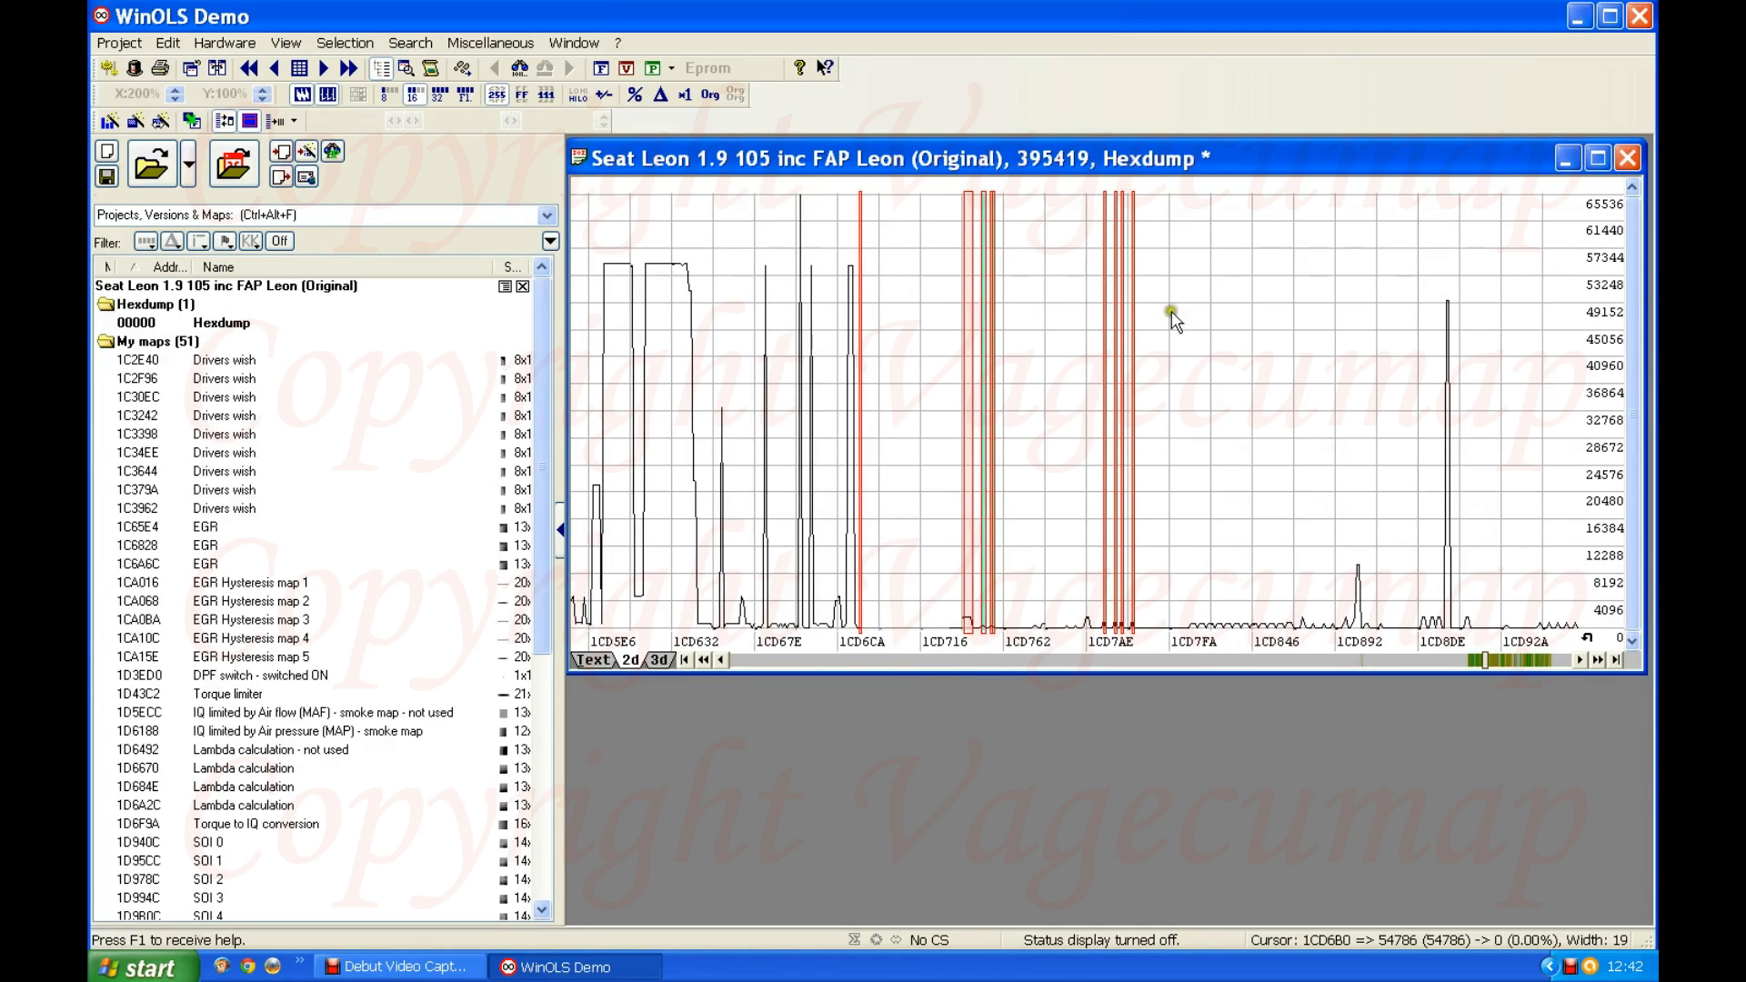
{"action": "left_click", "coordinate": [595, 659]}
{"action": "scroll", "coordinate": [1178, 470], "scroll_direction": "up", "scroll_amount": 10}
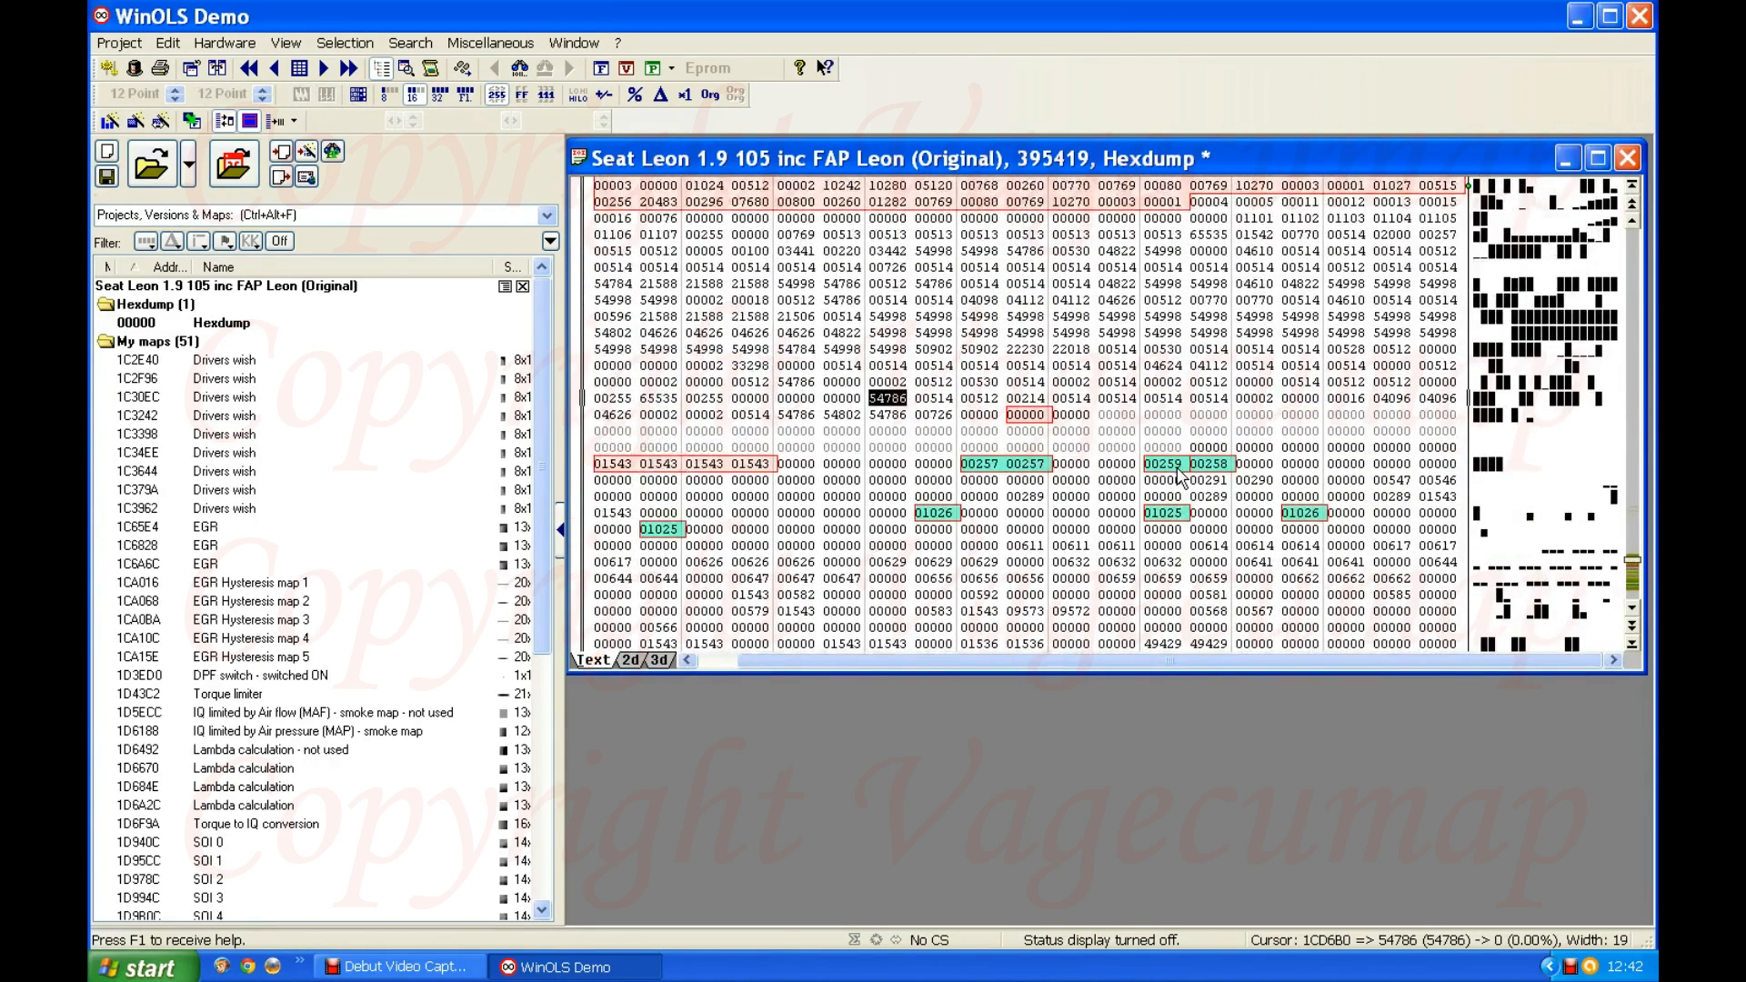
{"action": "scroll", "coordinate": [1130, 414], "scroll_direction": "up", "scroll_amount": 10}
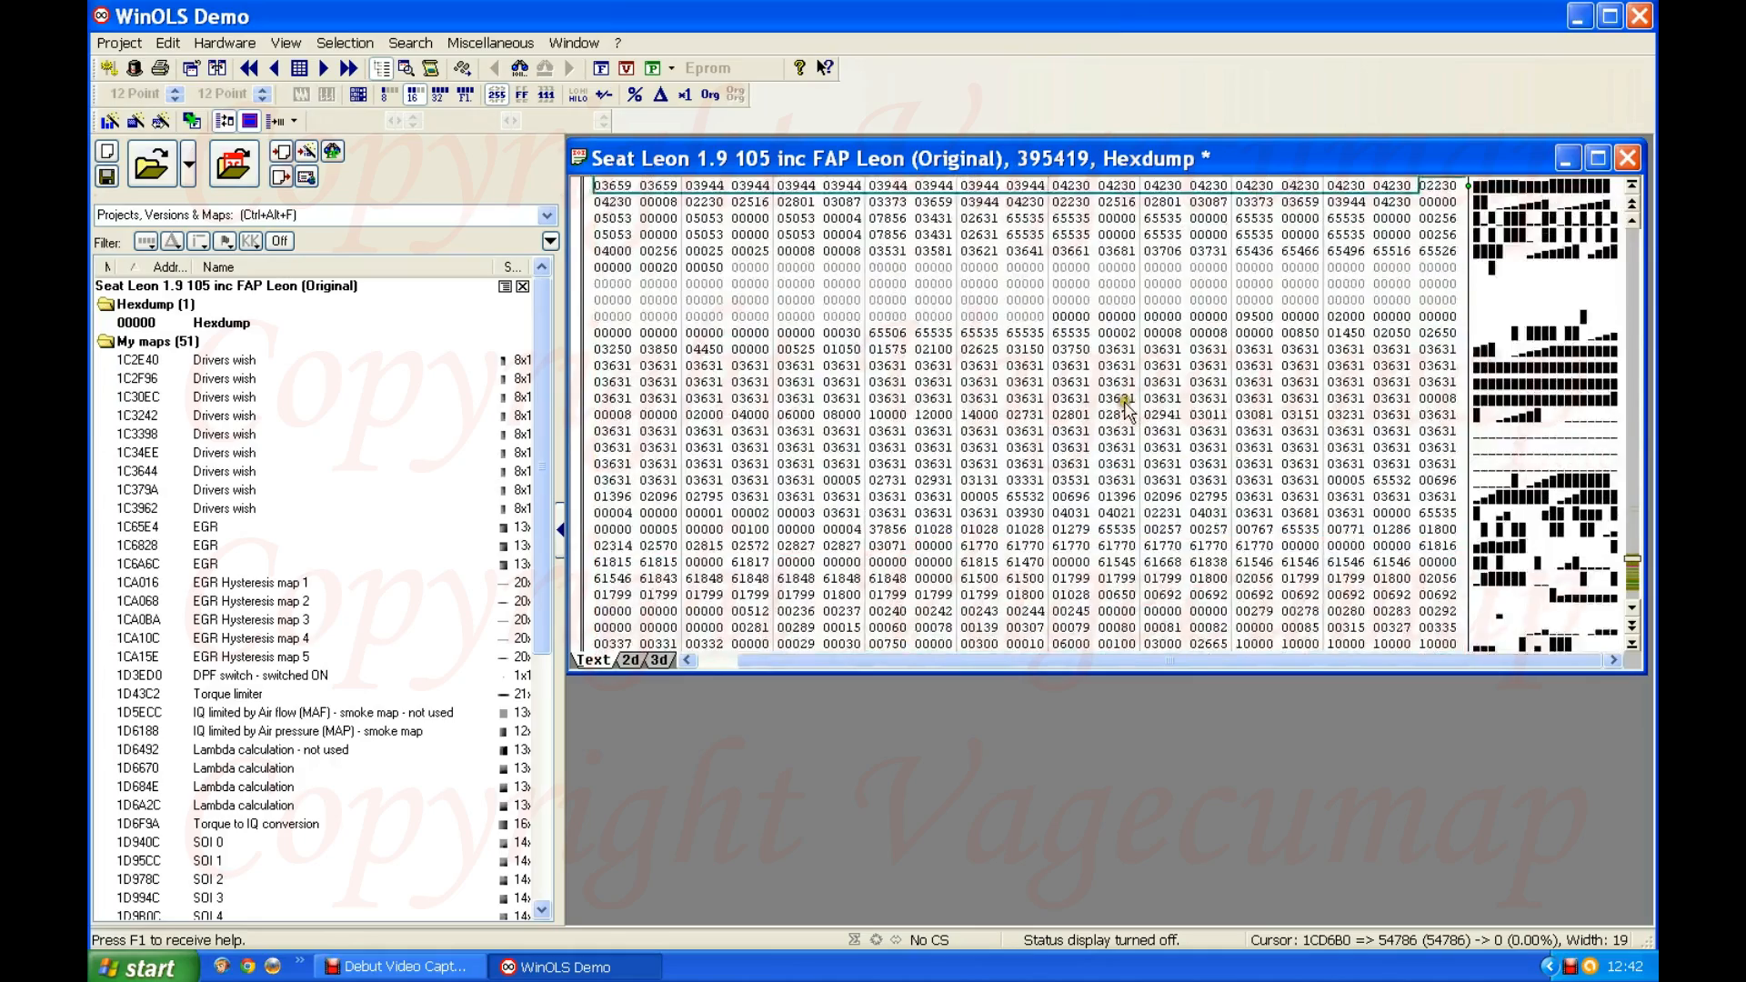
{"action": "scroll", "coordinate": [1104, 376], "scroll_direction": "up", "scroll_amount": 10}
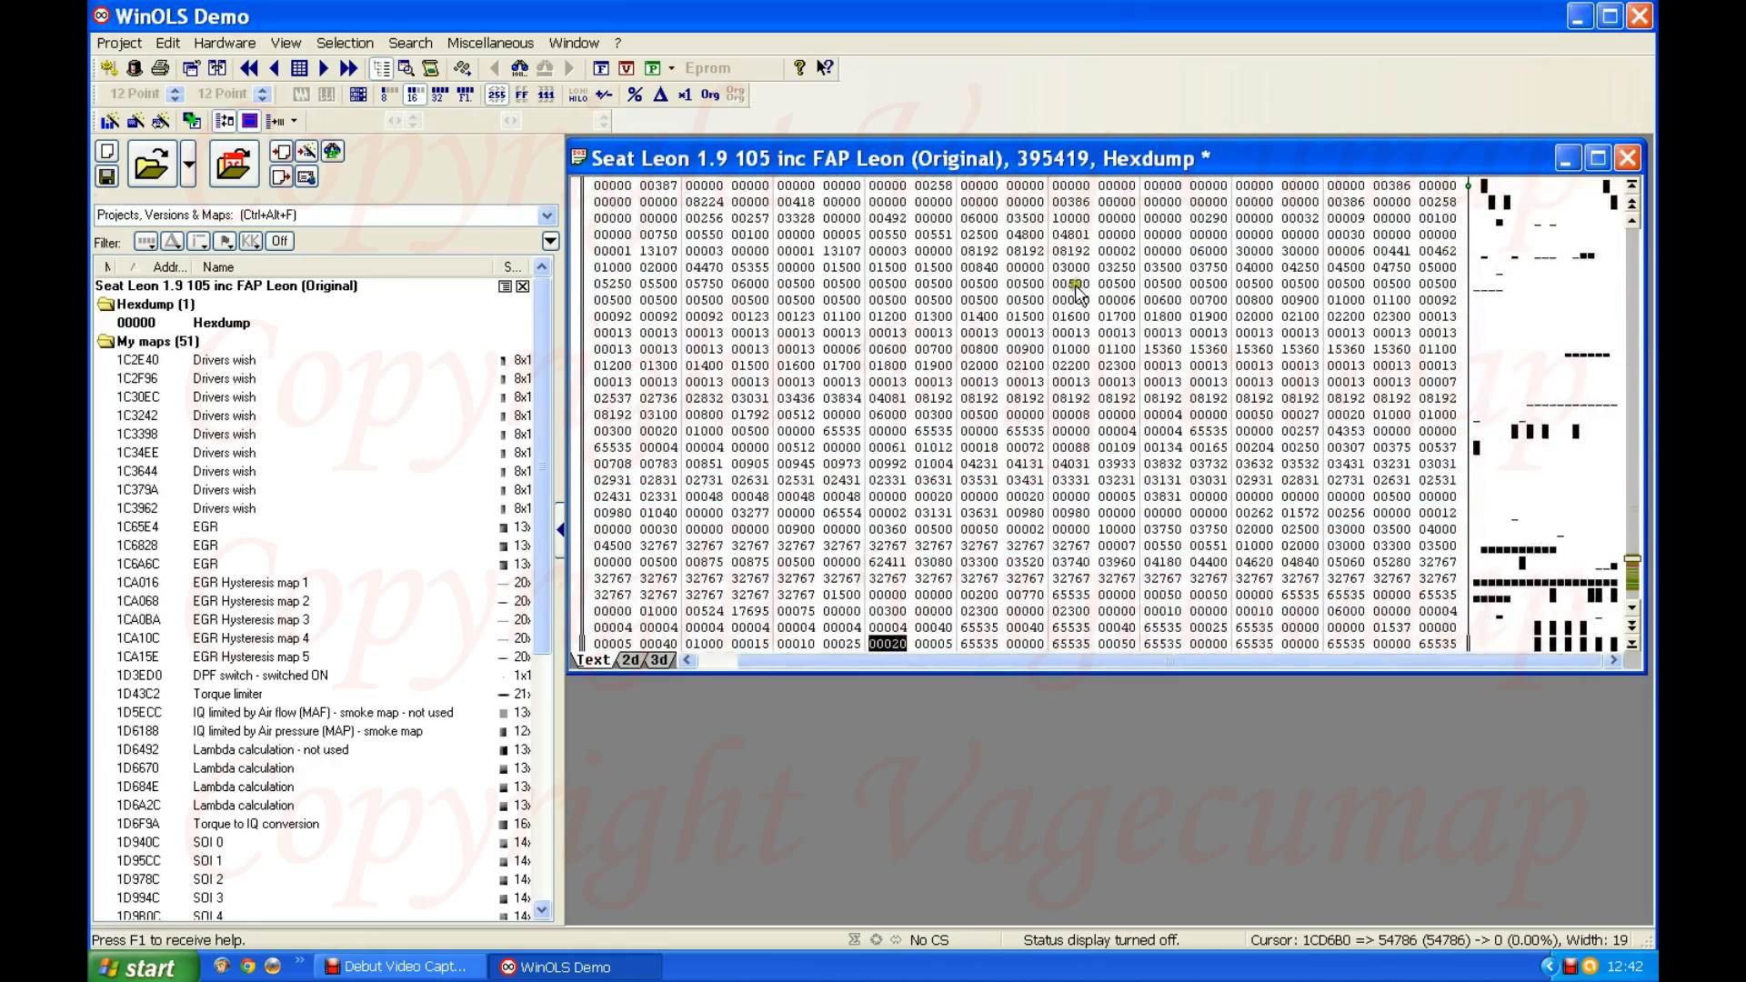
{"action": "scroll", "coordinate": [1055, 257], "scroll_direction": "up", "scroll_amount": 8}
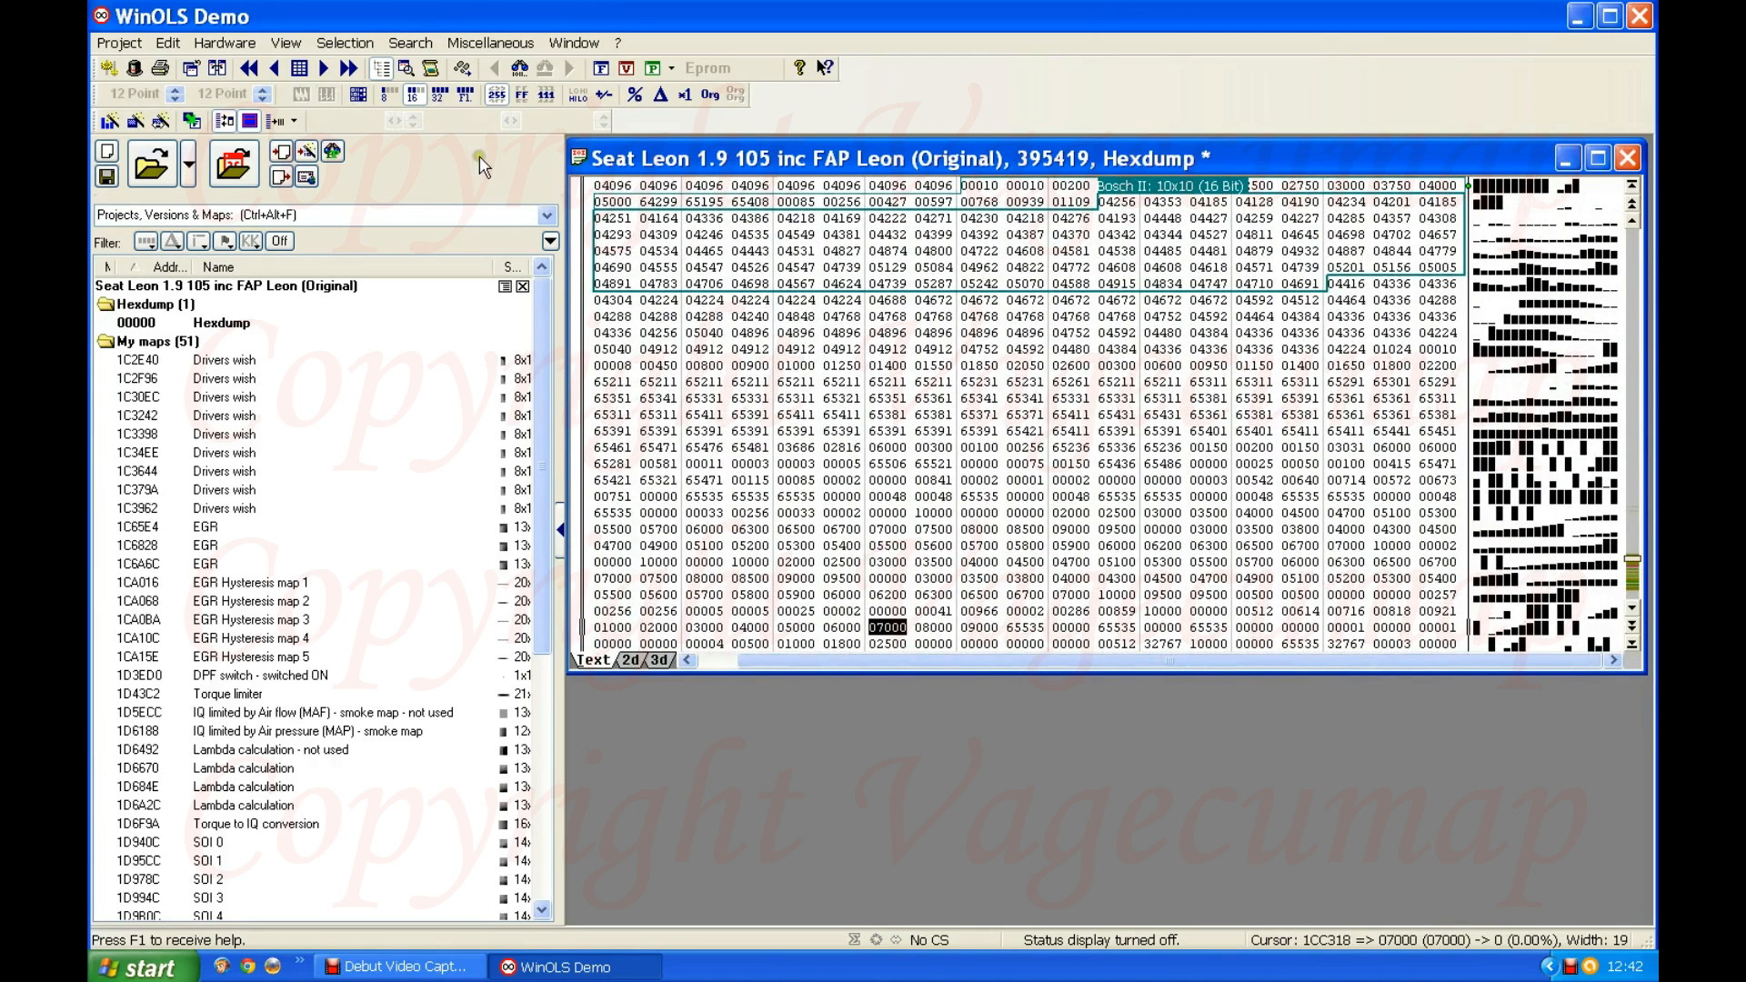
{"action": "left_click", "coordinate": [523, 94]}
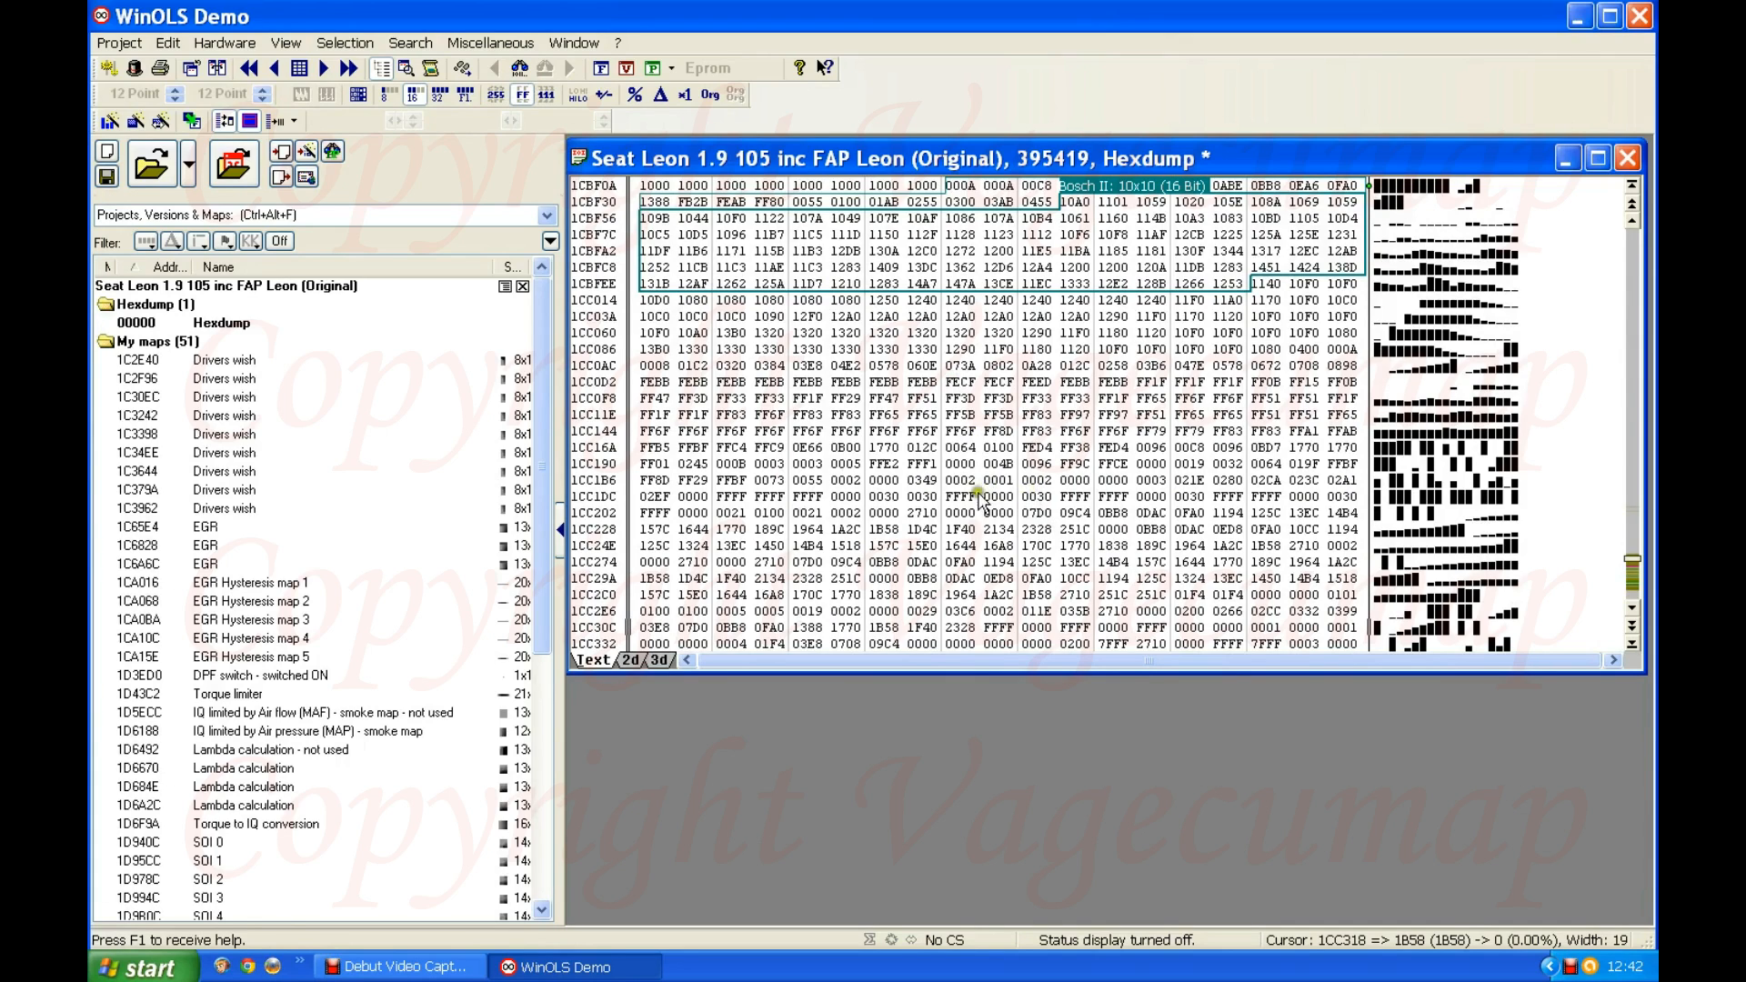
{"action": "scroll", "coordinate": [728, 546], "scroll_direction": "up", "scroll_amount": 1}
{"action": "left_click", "coordinate": [651, 431]}
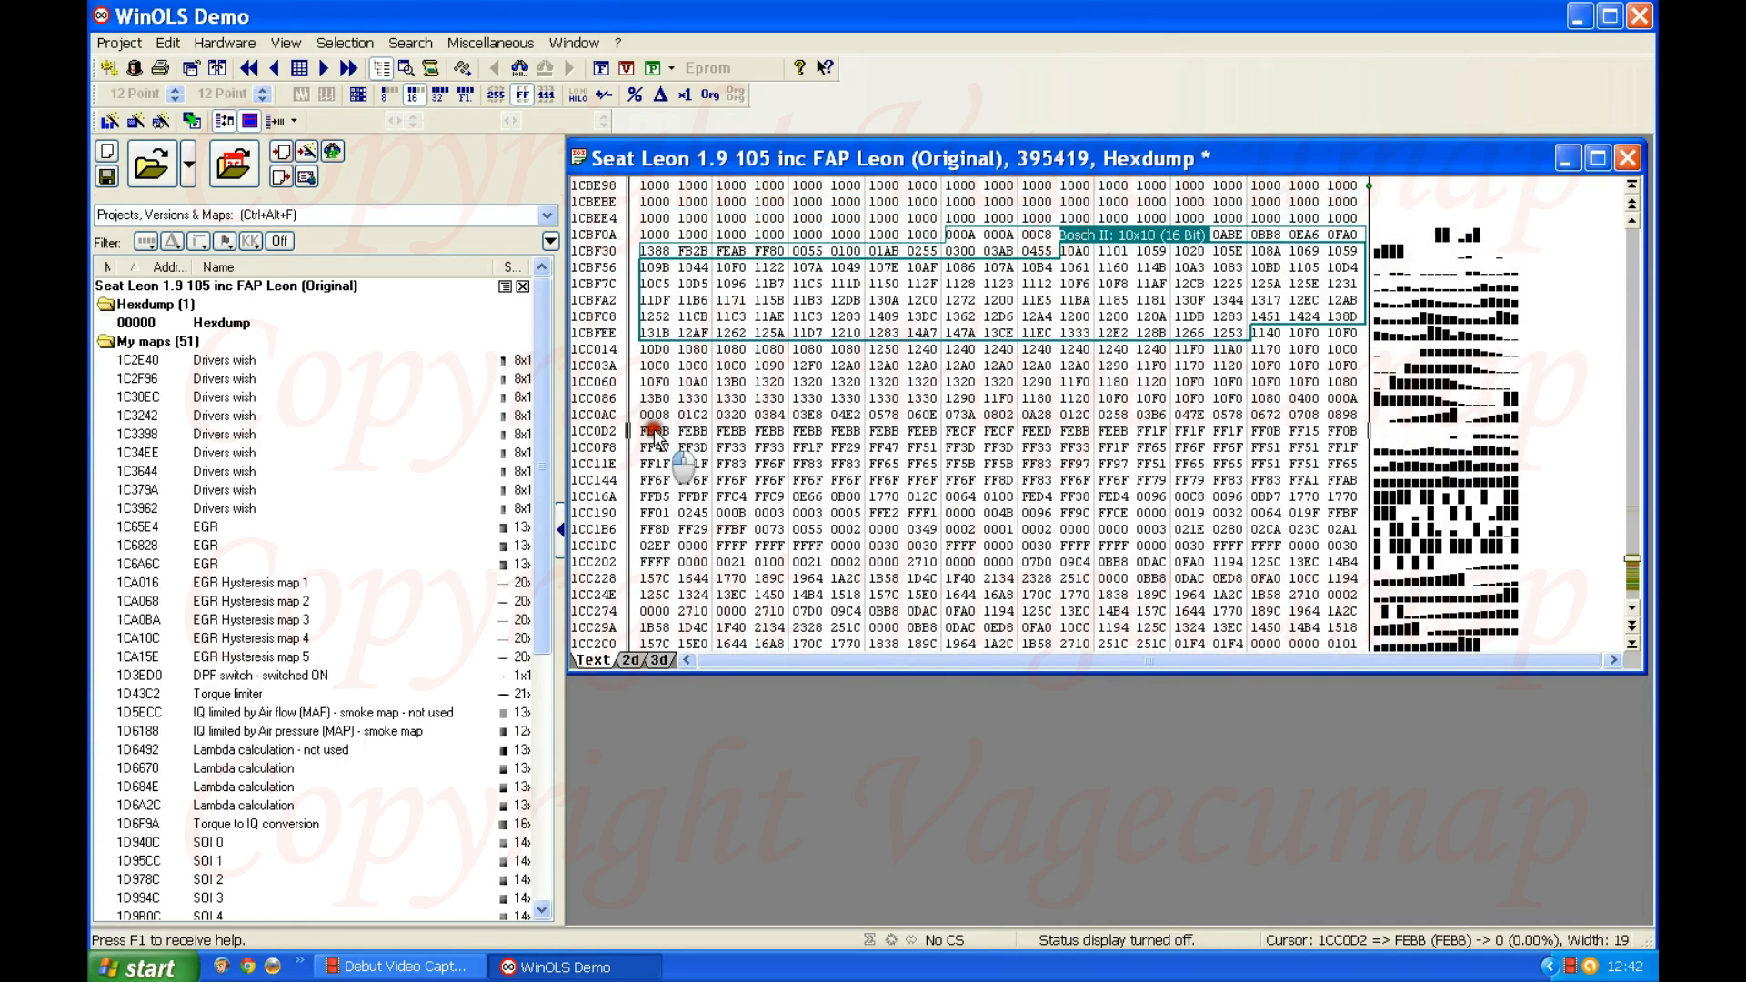
- Search the hexdump for the hexadecimal sequence 0607, 0607, 0607, 0607
{"action": "left_click", "coordinate": [420, 44]}
{"action": "left_click", "coordinate": [494, 67]}
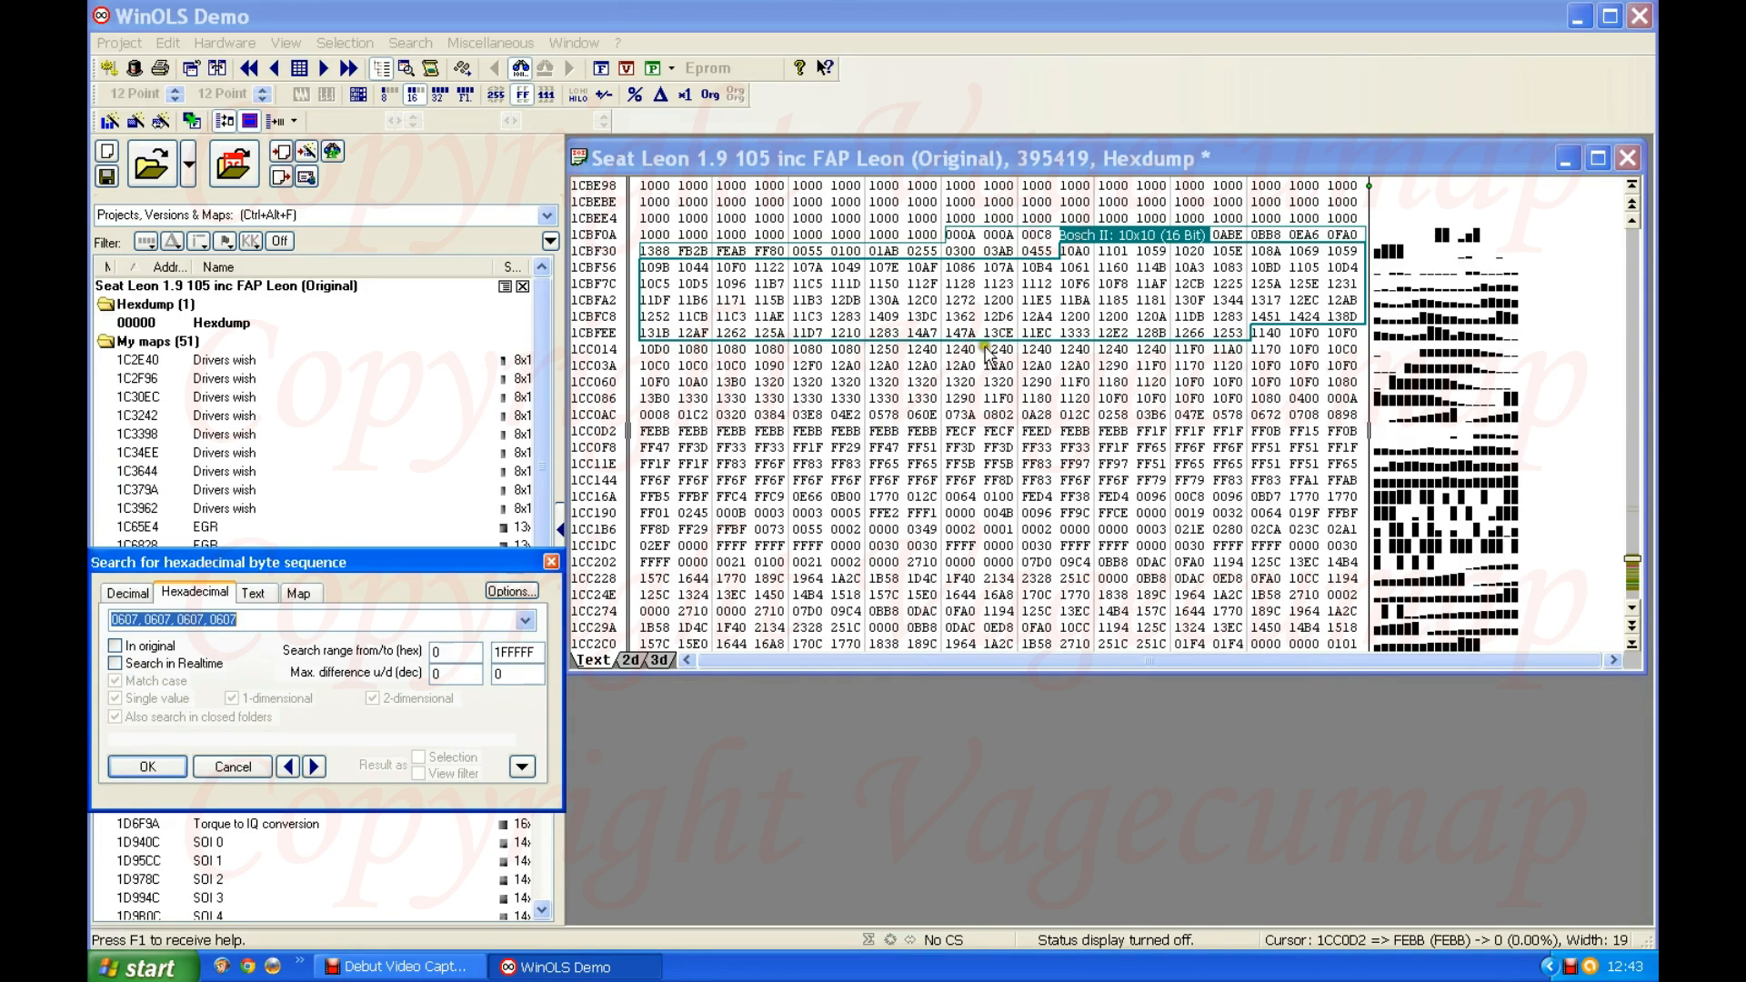
{"action": "left_click", "coordinate": [315, 770]}
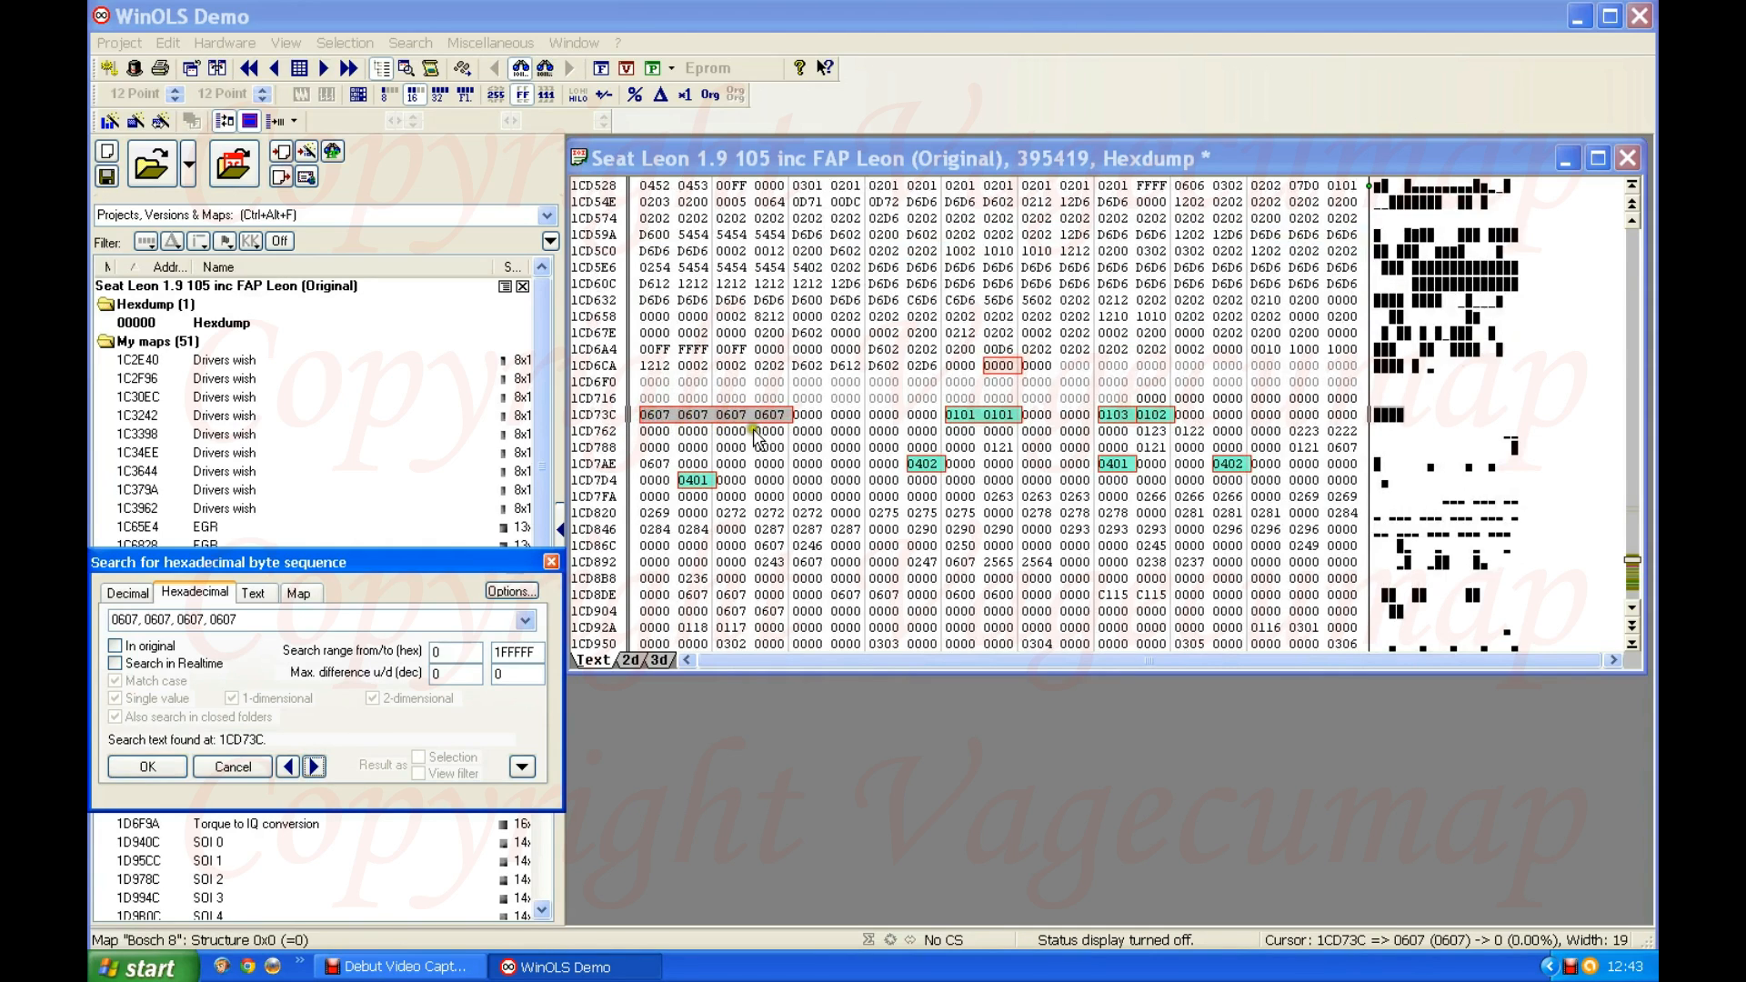
{"action": "left_click", "coordinate": [552, 564]}
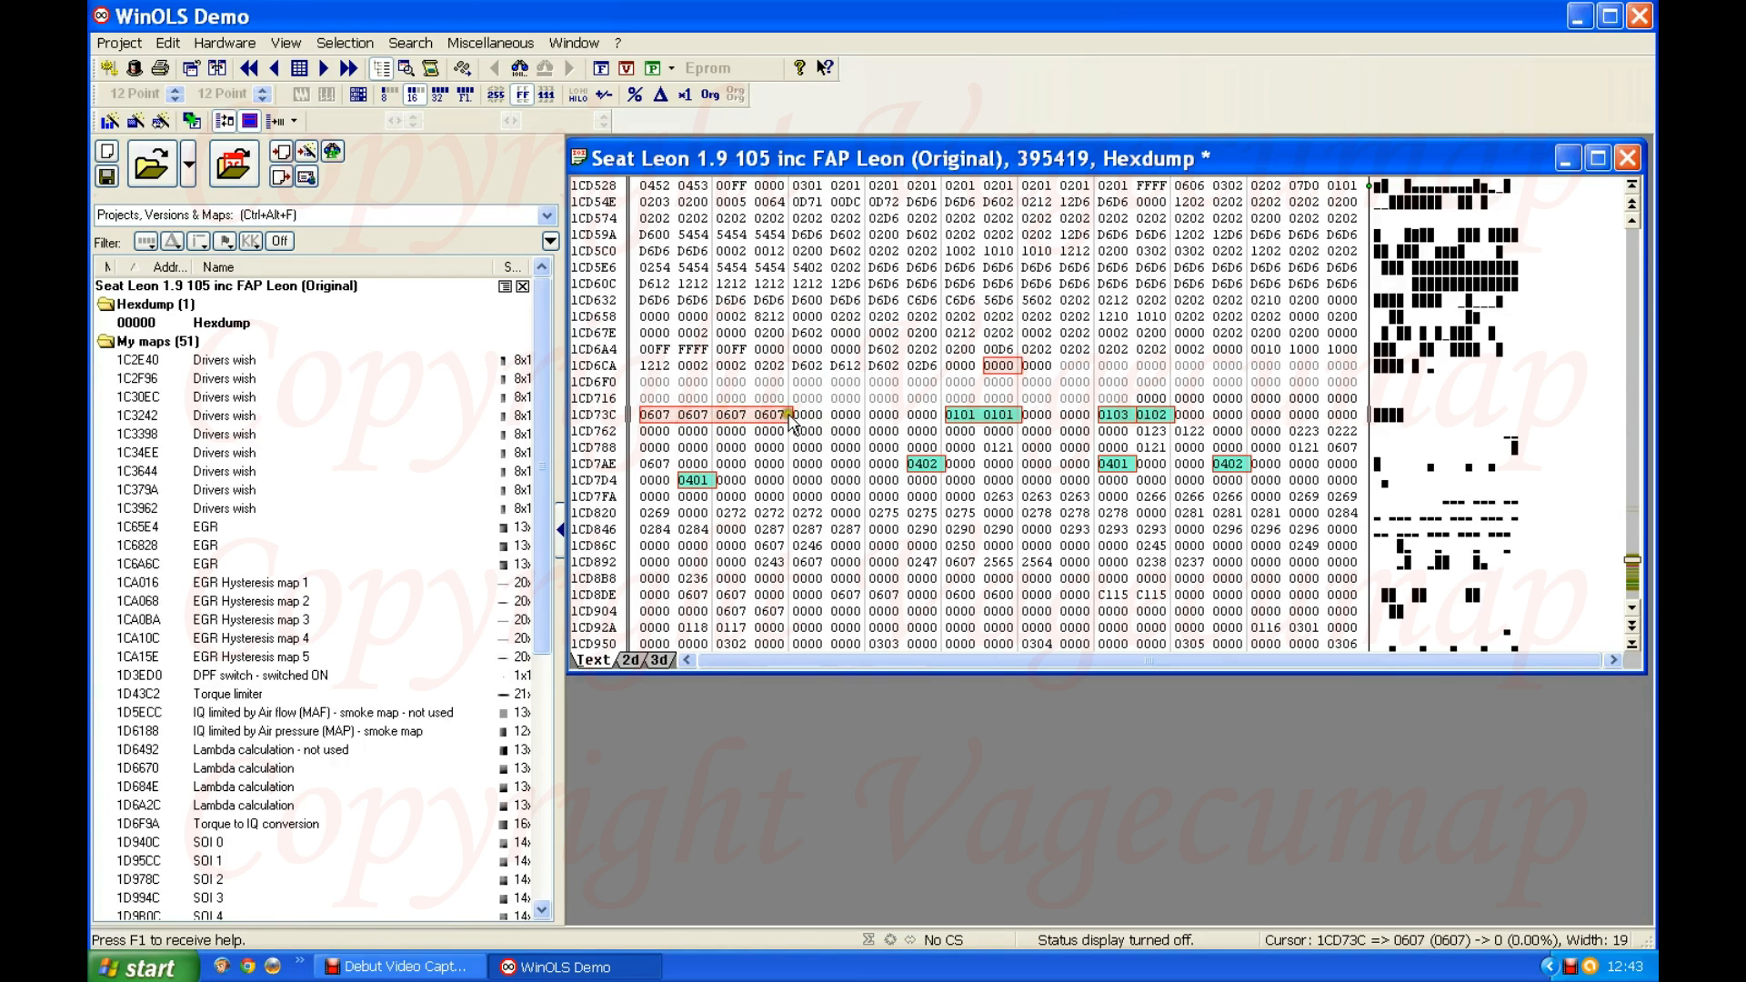
- Reduce the hexdump width to 4 columns so the four 0607 values fill the row at 1CD73C
{"action": "key", "text": "w"}
{"action": "key", "text": "w"}
{"action": "key", "text": "w"}
{"action": "key", "text": "w"}
{"action": "key", "text": "w"}
{"action": "key", "text": "w"}
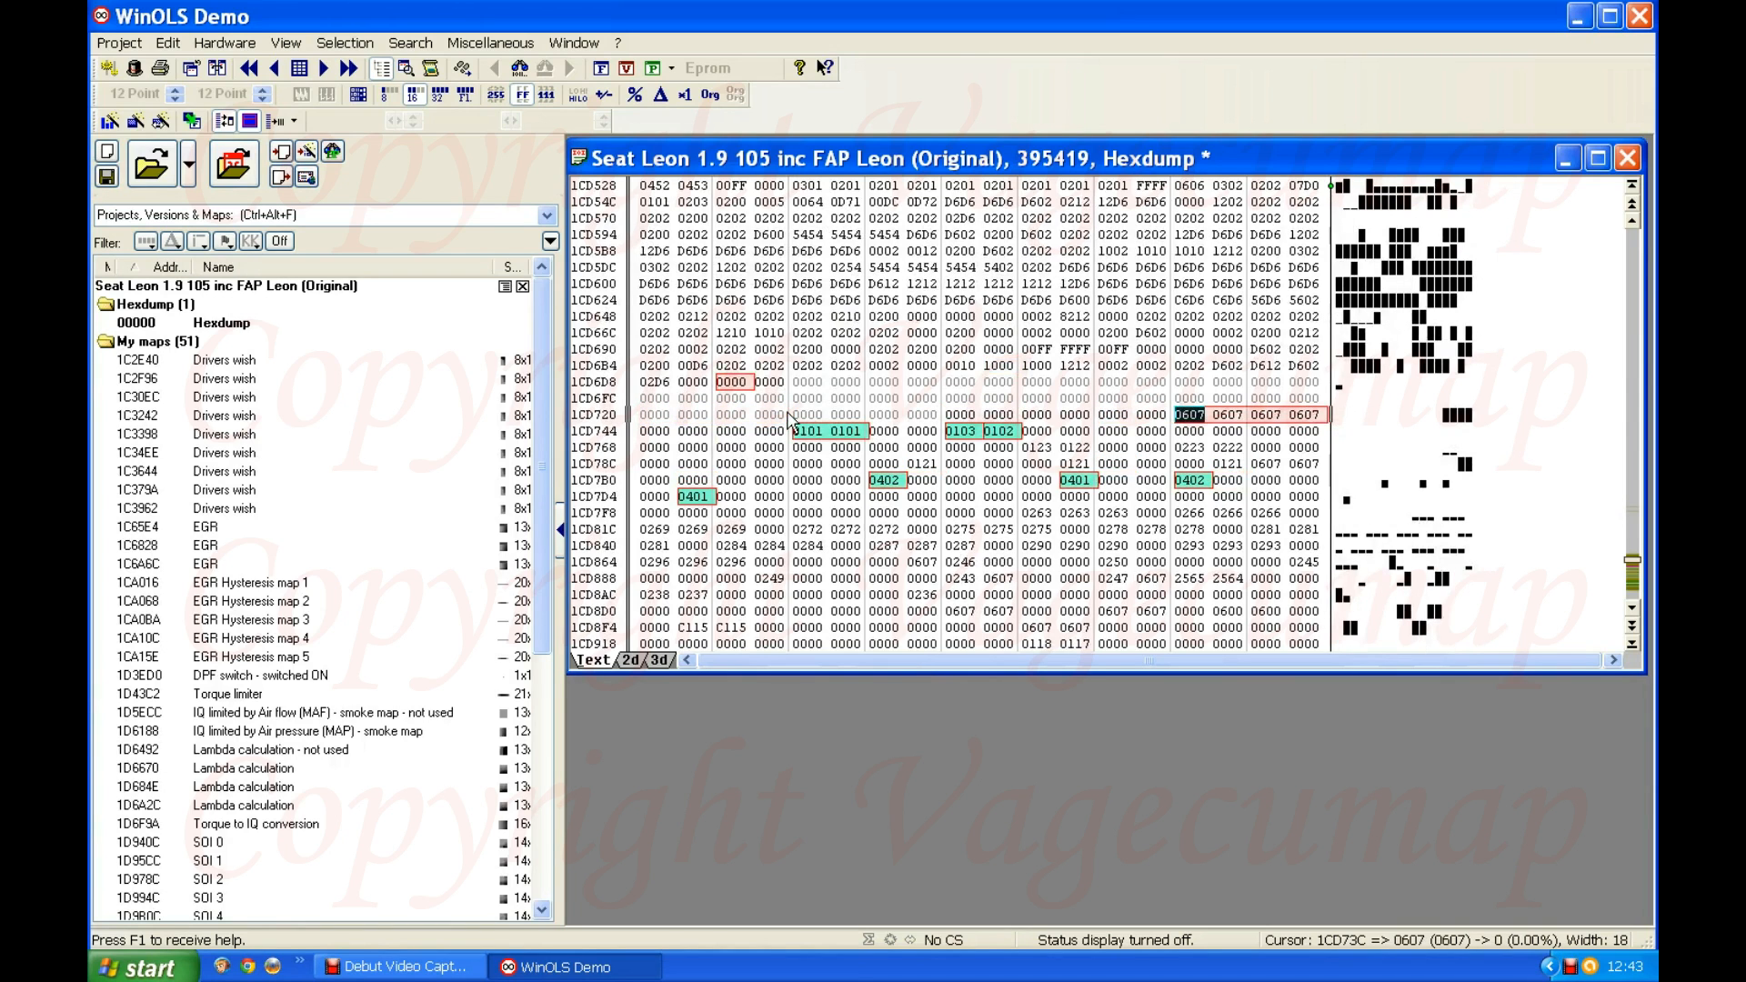
{"action": "key", "text": "w"}
{"action": "key", "text": "w"}
{"action": "key", "text": "w"}
{"action": "key", "text": "w"}
{"action": "key", "text": "w"}
{"action": "key", "text": "w"}
{"action": "key", "text": "w"}
{"action": "key", "text": "w"}
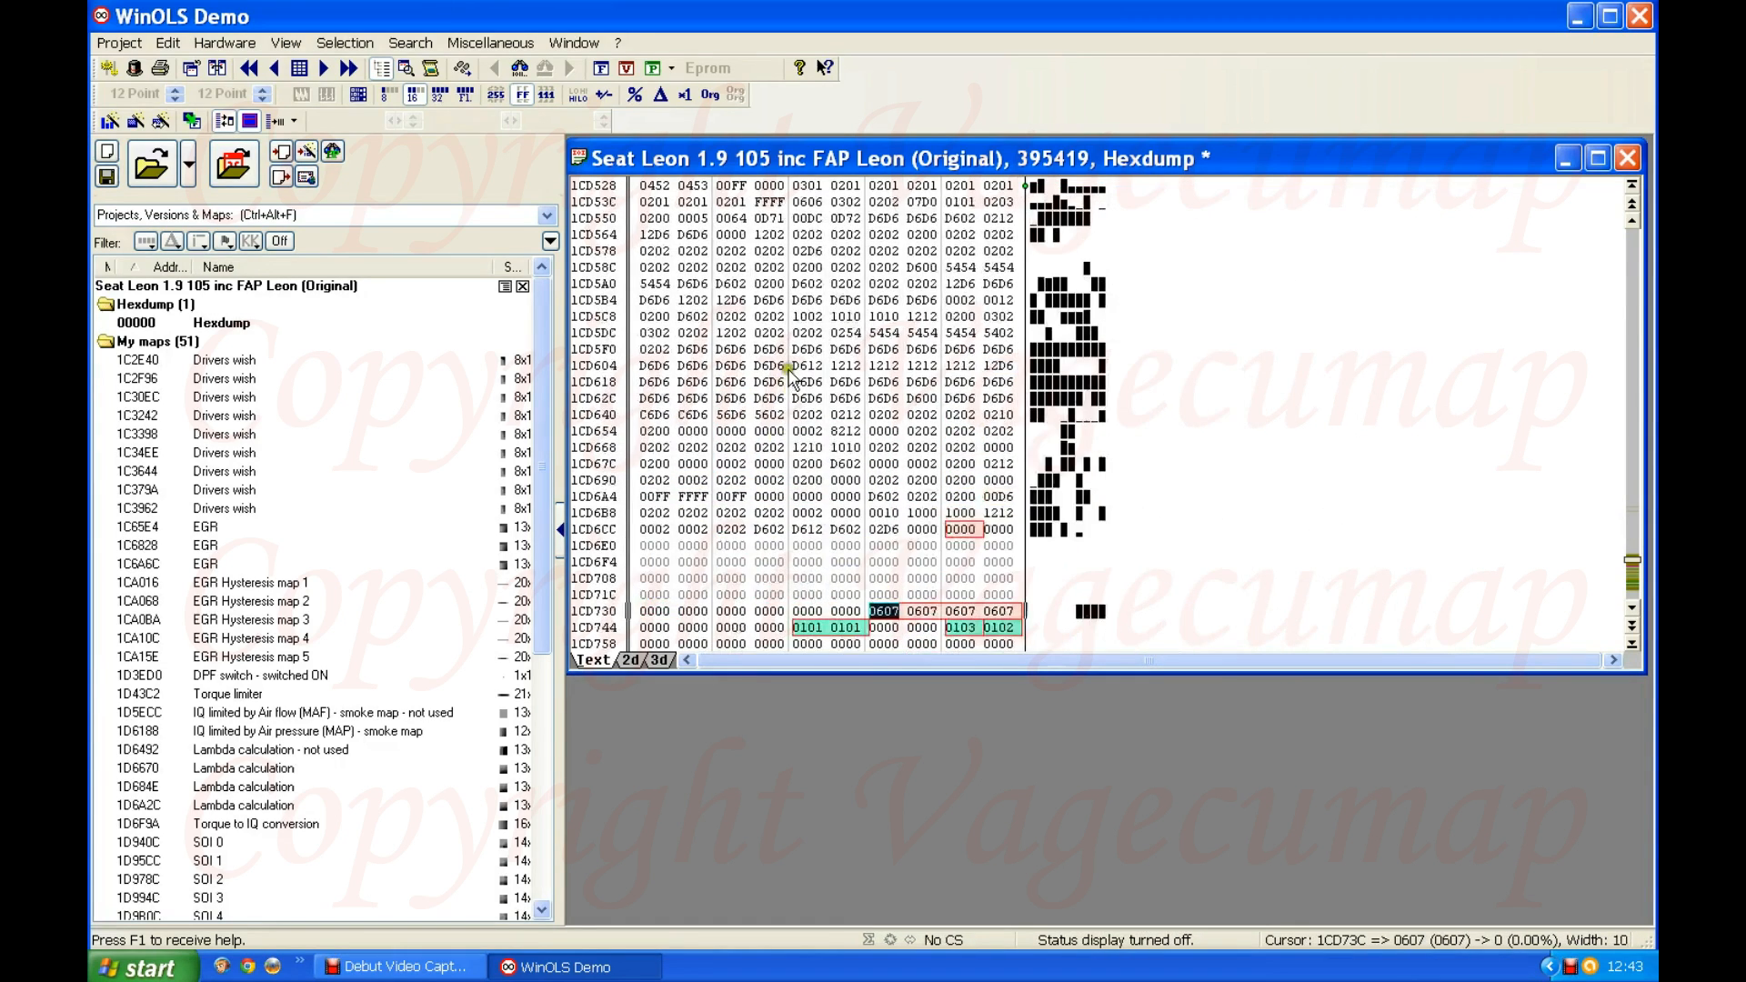
{"action": "scroll", "coordinate": [787, 359], "scroll_direction": "down", "scroll_amount": 2}
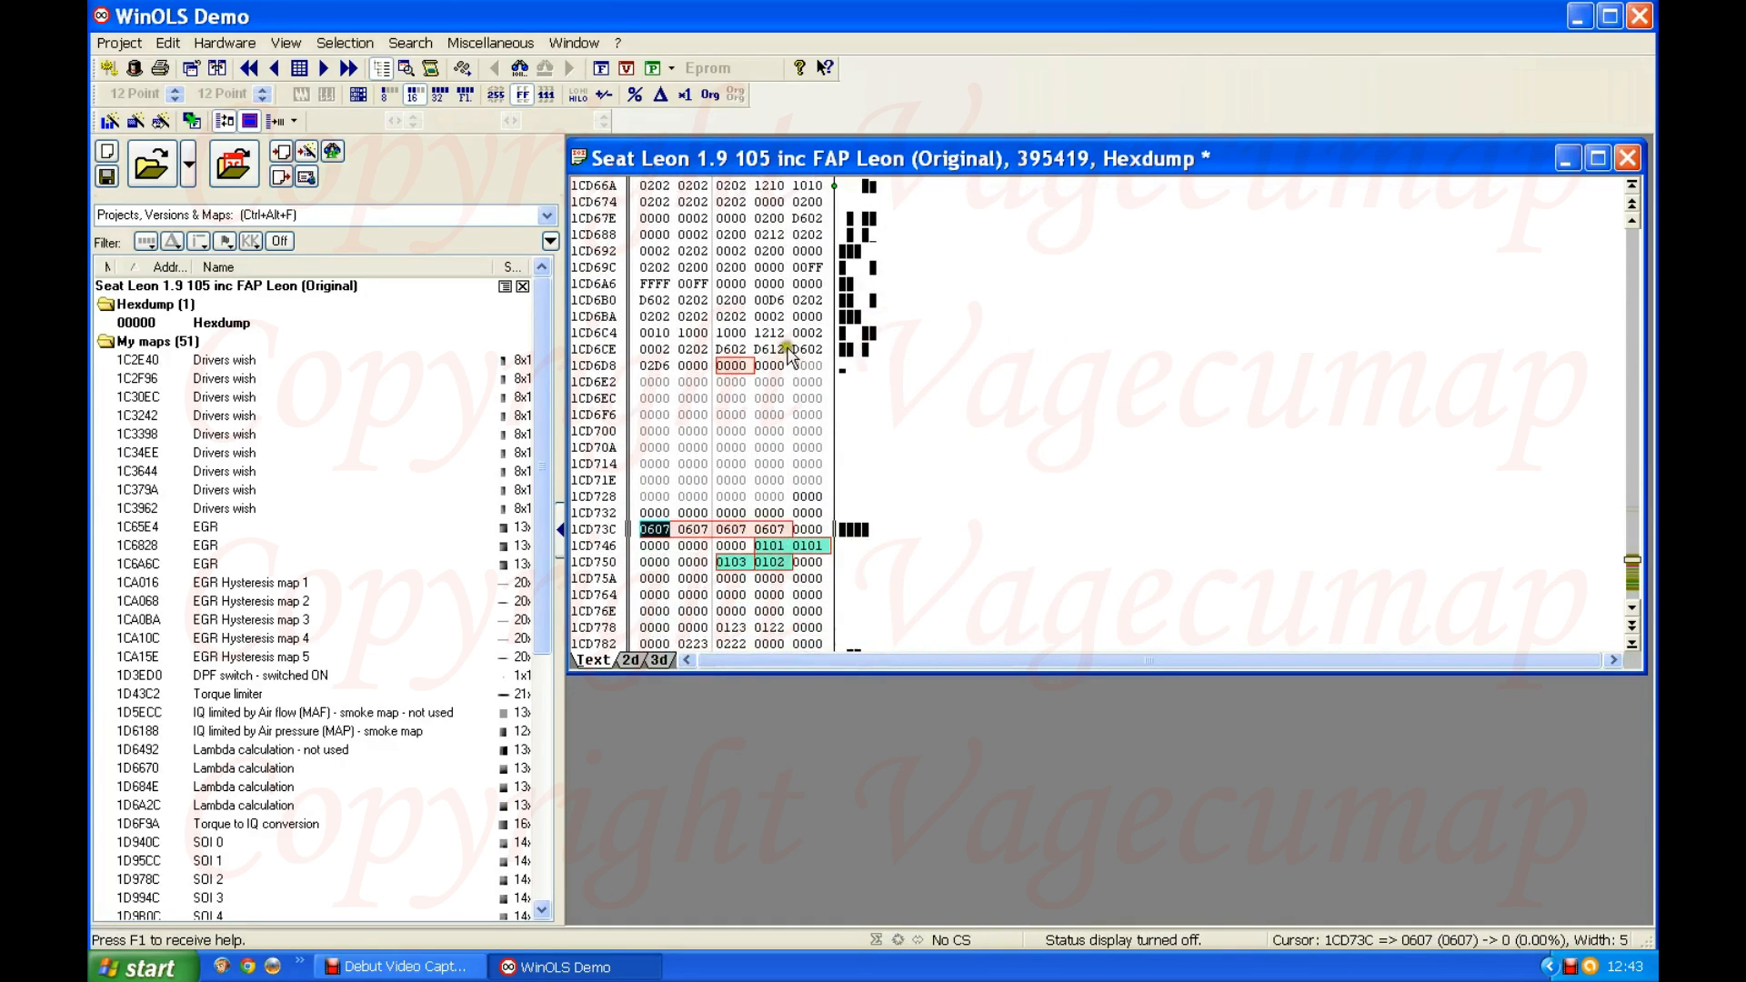
{"action": "key", "text": "w"}
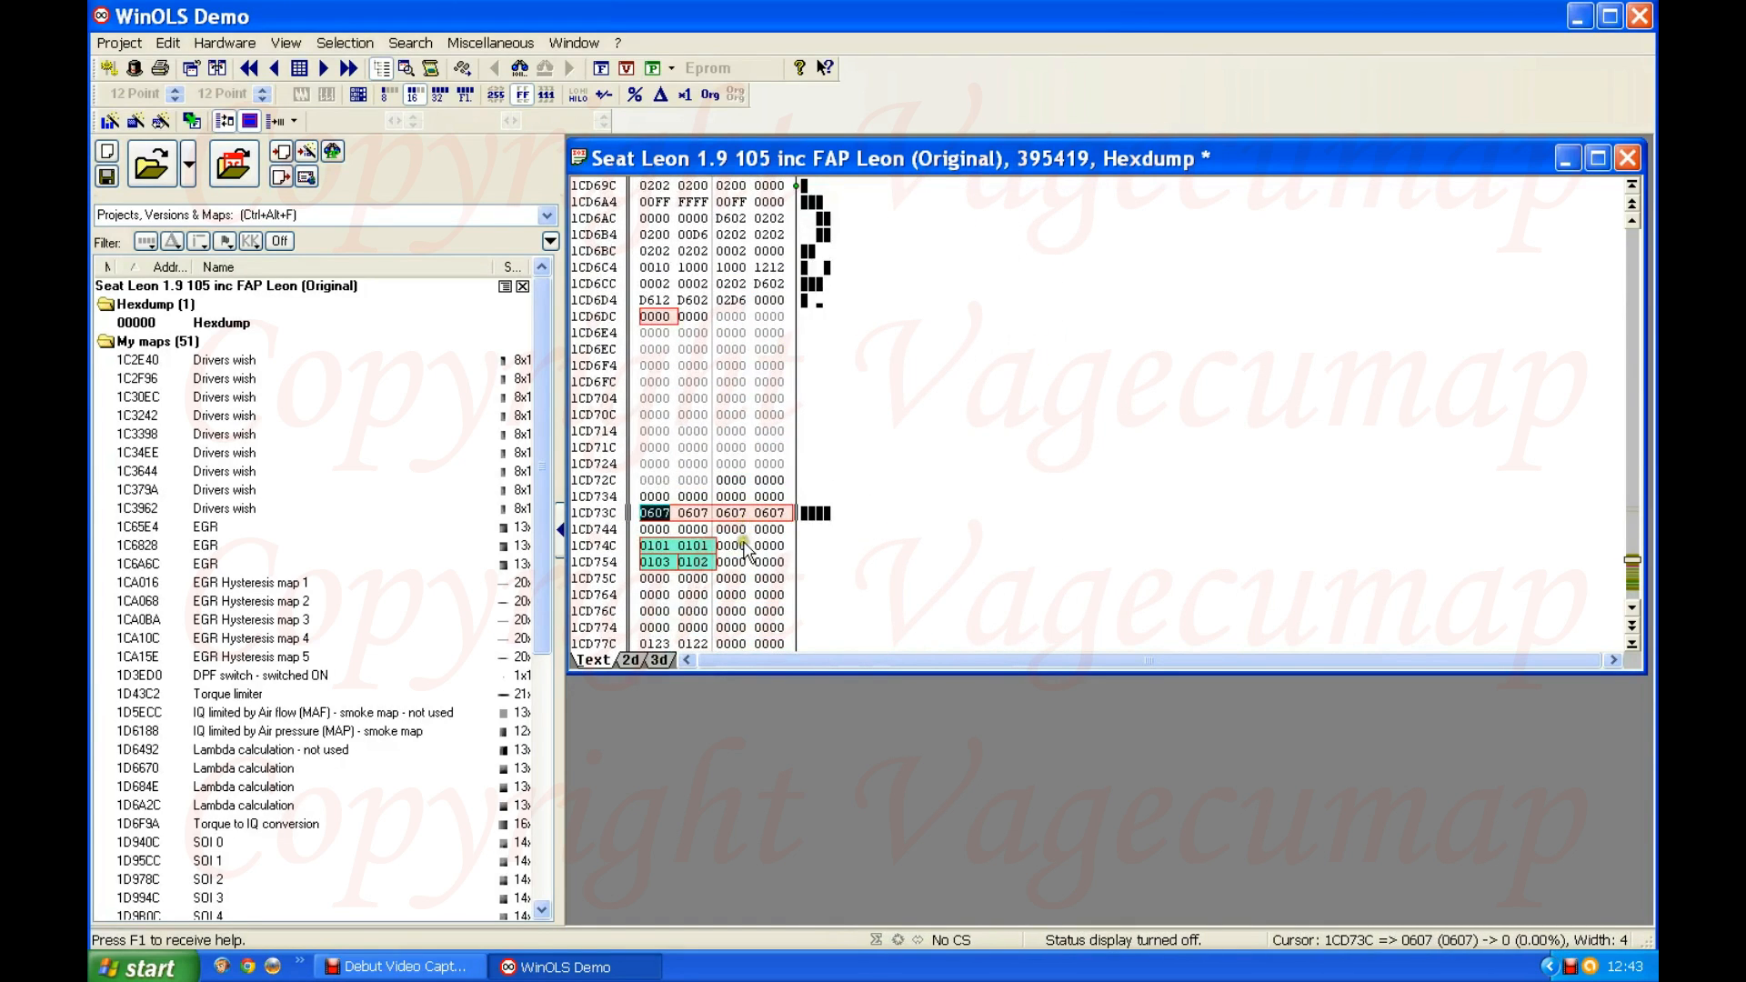
{"action": "scroll", "coordinate": [733, 318], "scroll_direction": "down", "scroll_amount": 2}
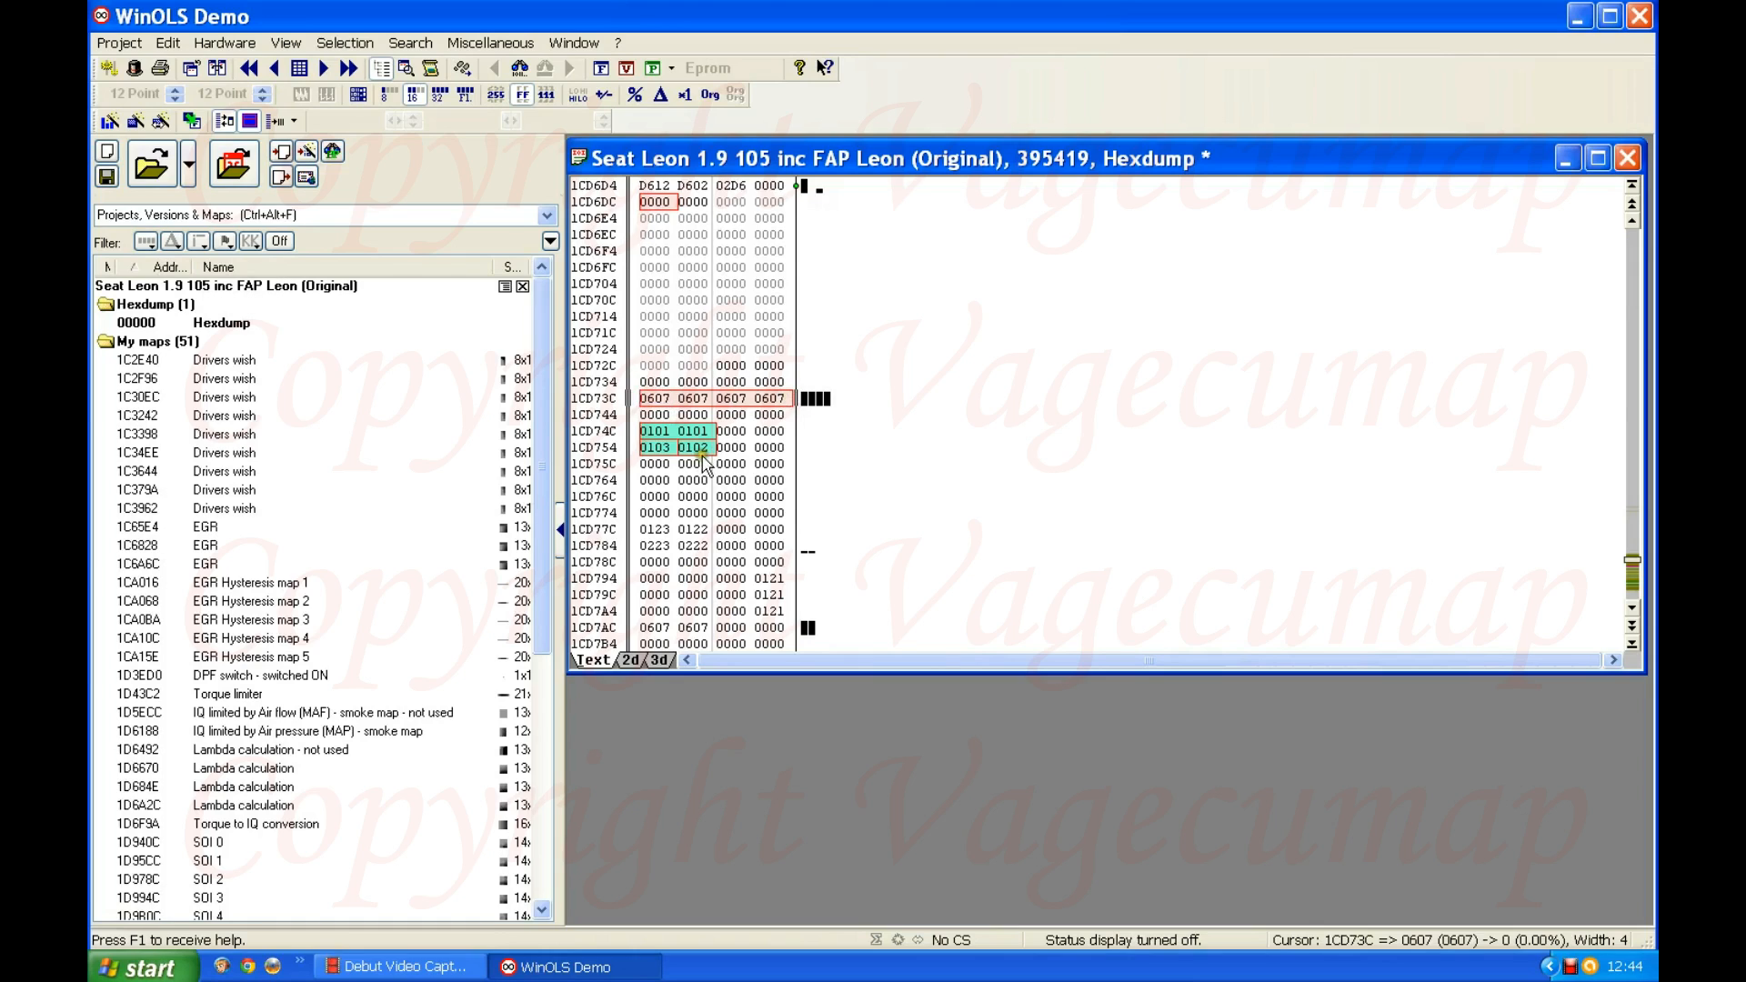
{"action": "scroll", "coordinate": [661, 452], "scroll_direction": "up", "scroll_amount": 1}
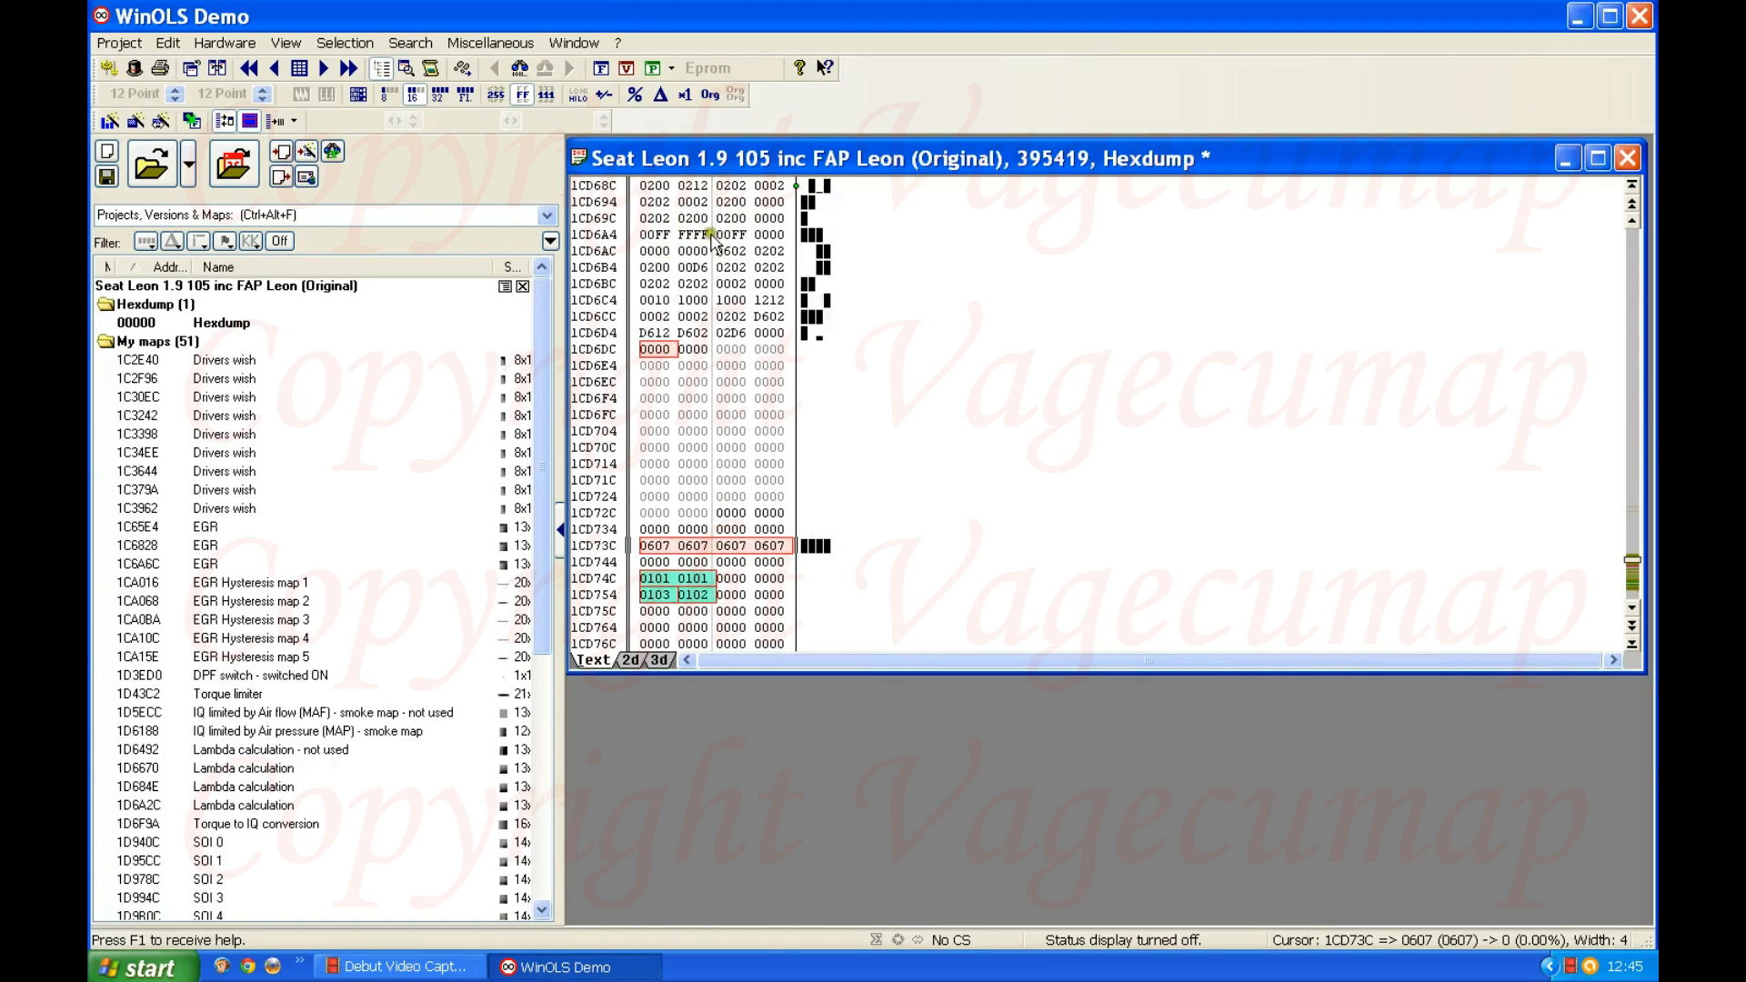
{"action": "scroll", "coordinate": [723, 273], "scroll_direction": "down", "scroll_amount": 1}
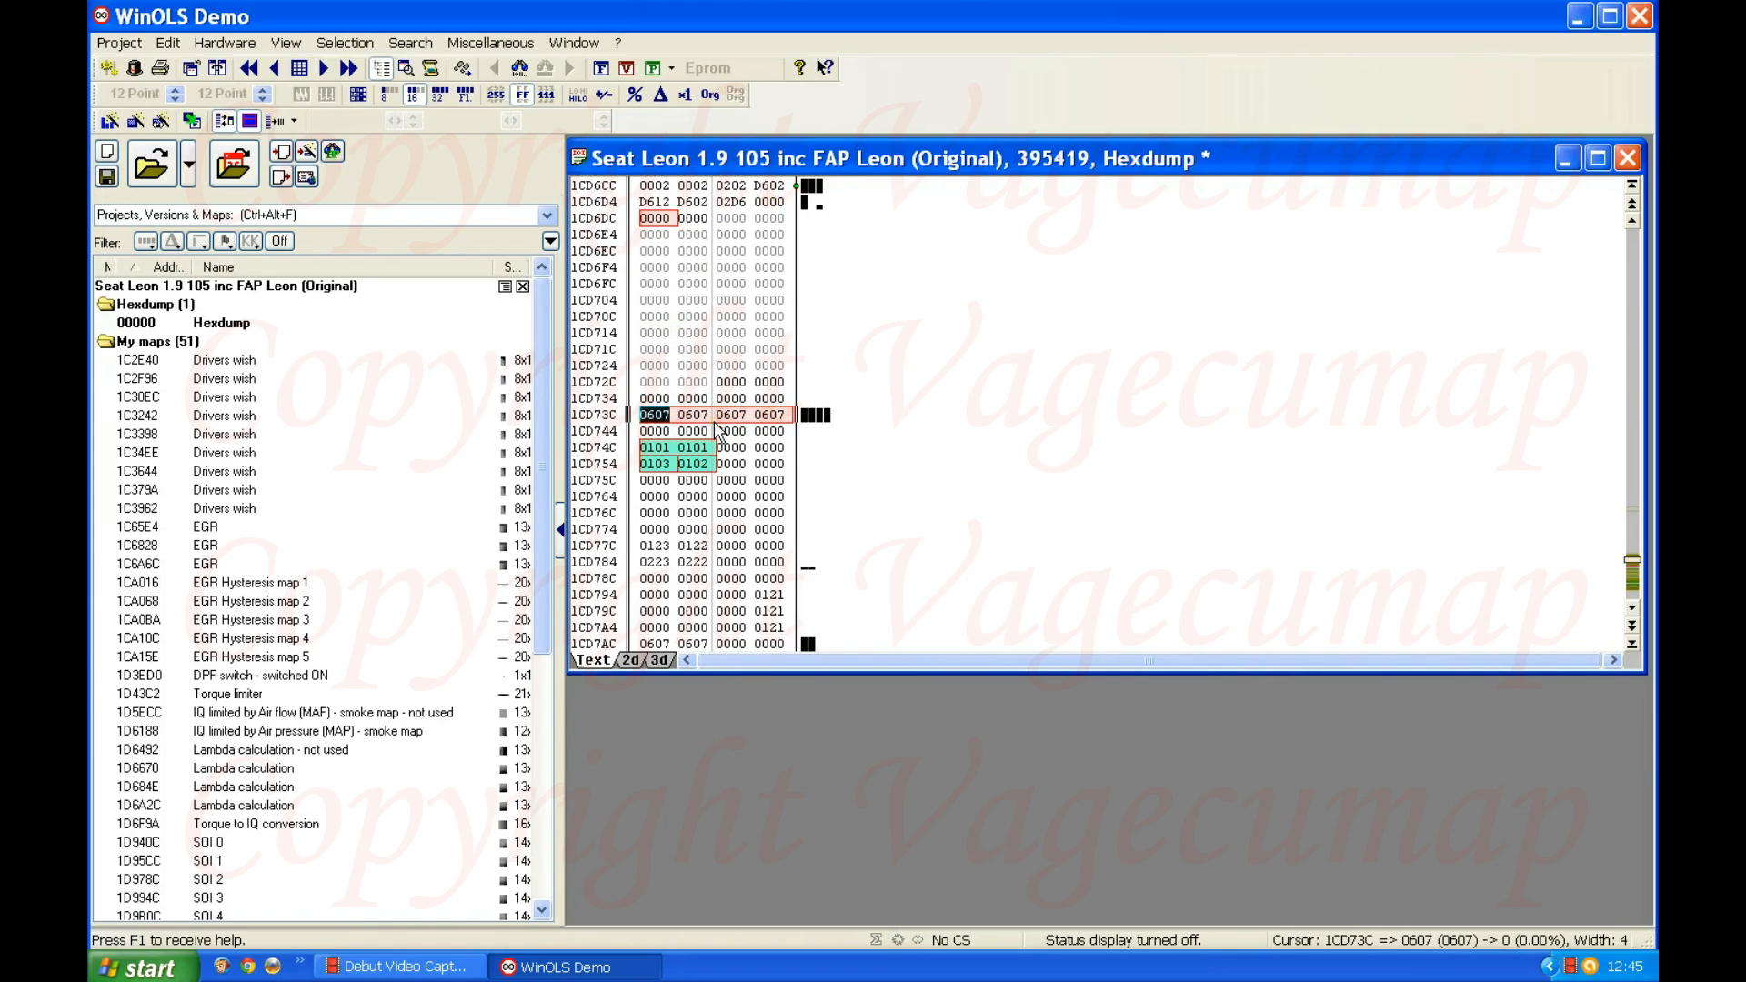
- Widen the hexdump to 15 columns
{"action": "key", "text": "w"}
{"action": "key", "text": "w"}
{"action": "key", "text": "w"}
{"action": "key", "text": "w"}
{"action": "key", "text": "w"}
{"action": "key", "text": "w"}
{"action": "key", "text": "w"}
{"action": "key", "text": "w"}
{"action": "key", "text": "w"}
{"action": "key", "text": "w"}
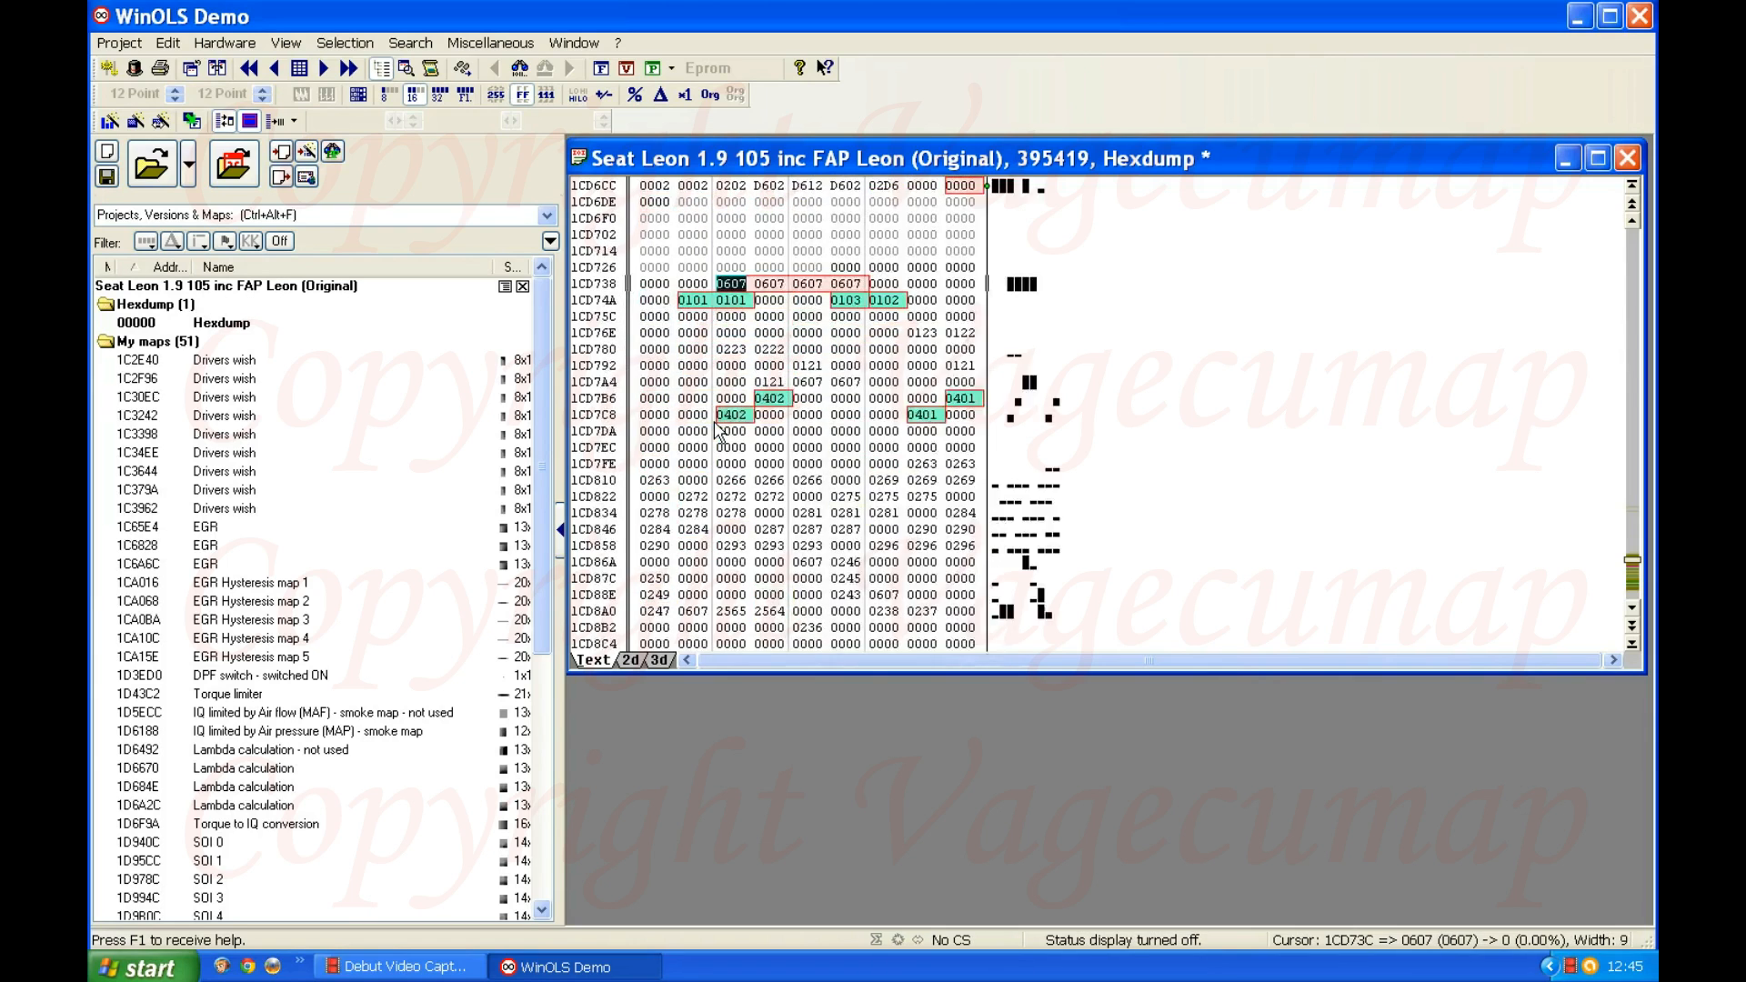
{"action": "key", "text": "w"}
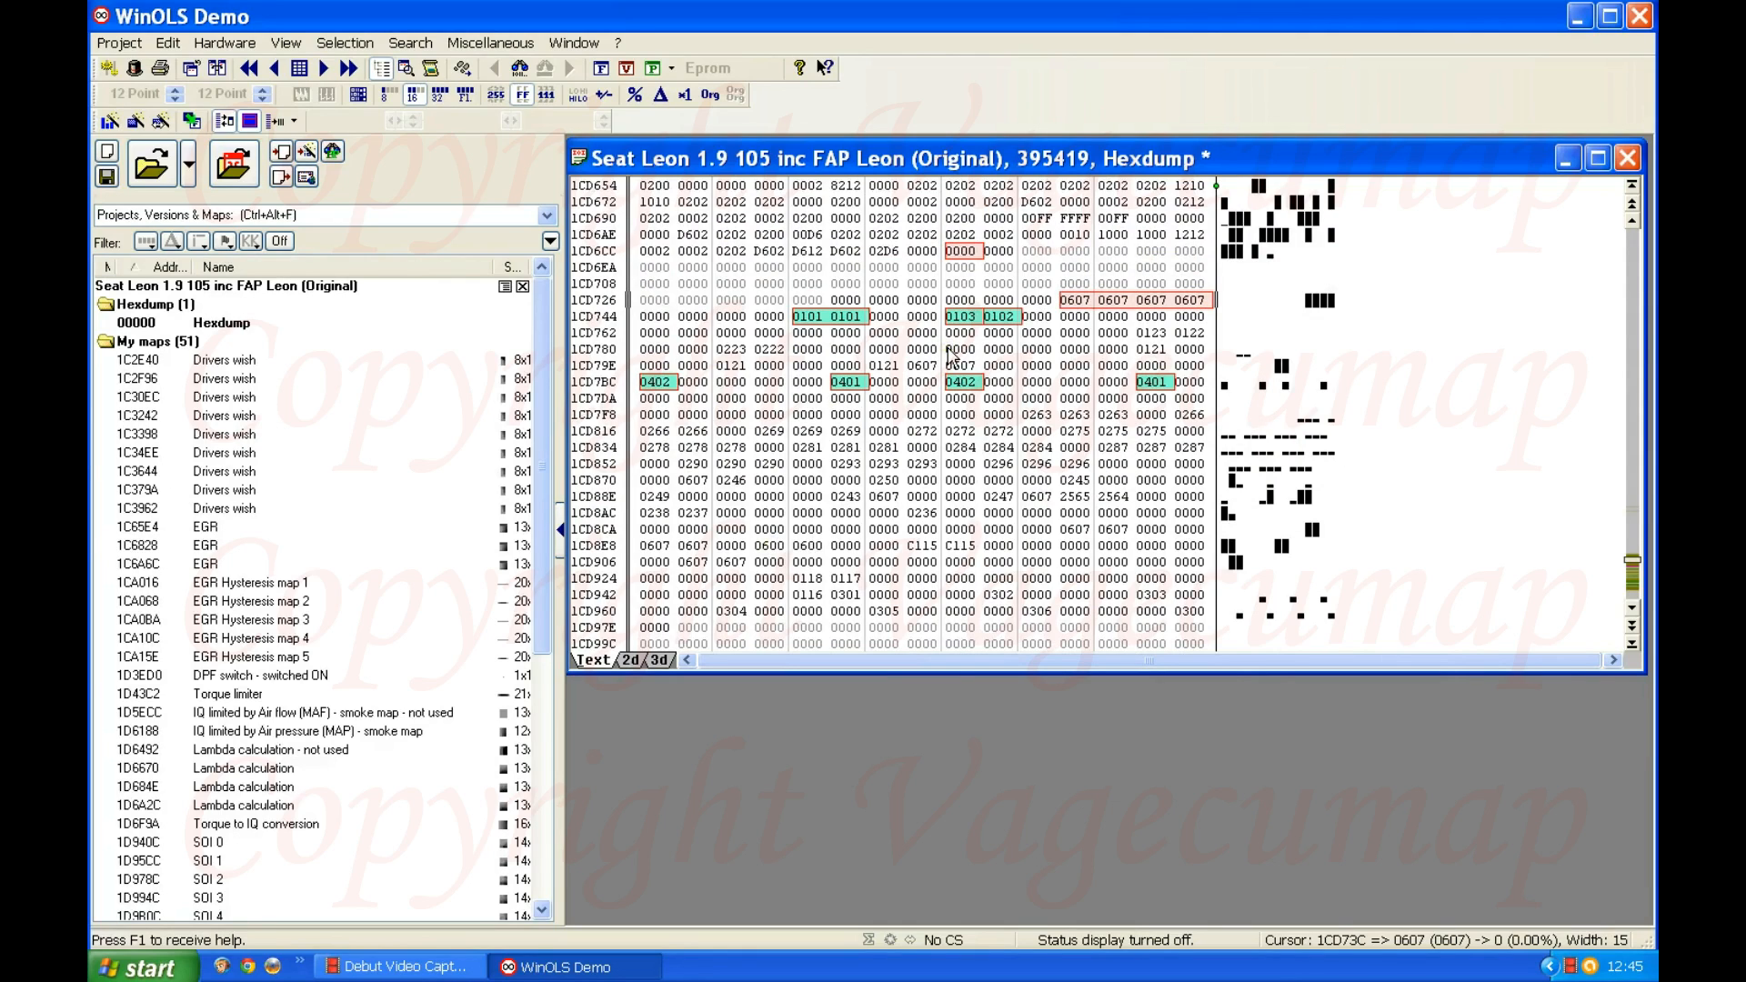
- Place the cursor on the zero value at 1CD6DC and narrow the hexdump to 4 columns
{"action": "left_click", "coordinate": [1034, 304]}
{"action": "mouse_move", "coordinate": [902, 298]}
{"action": "left_mouse_down"}
{"action": "mouse_move", "coordinate": [790, 271]}
{"action": "mouse_move", "coordinate": [899, 279]}
{"action": "left_mouse_up"}
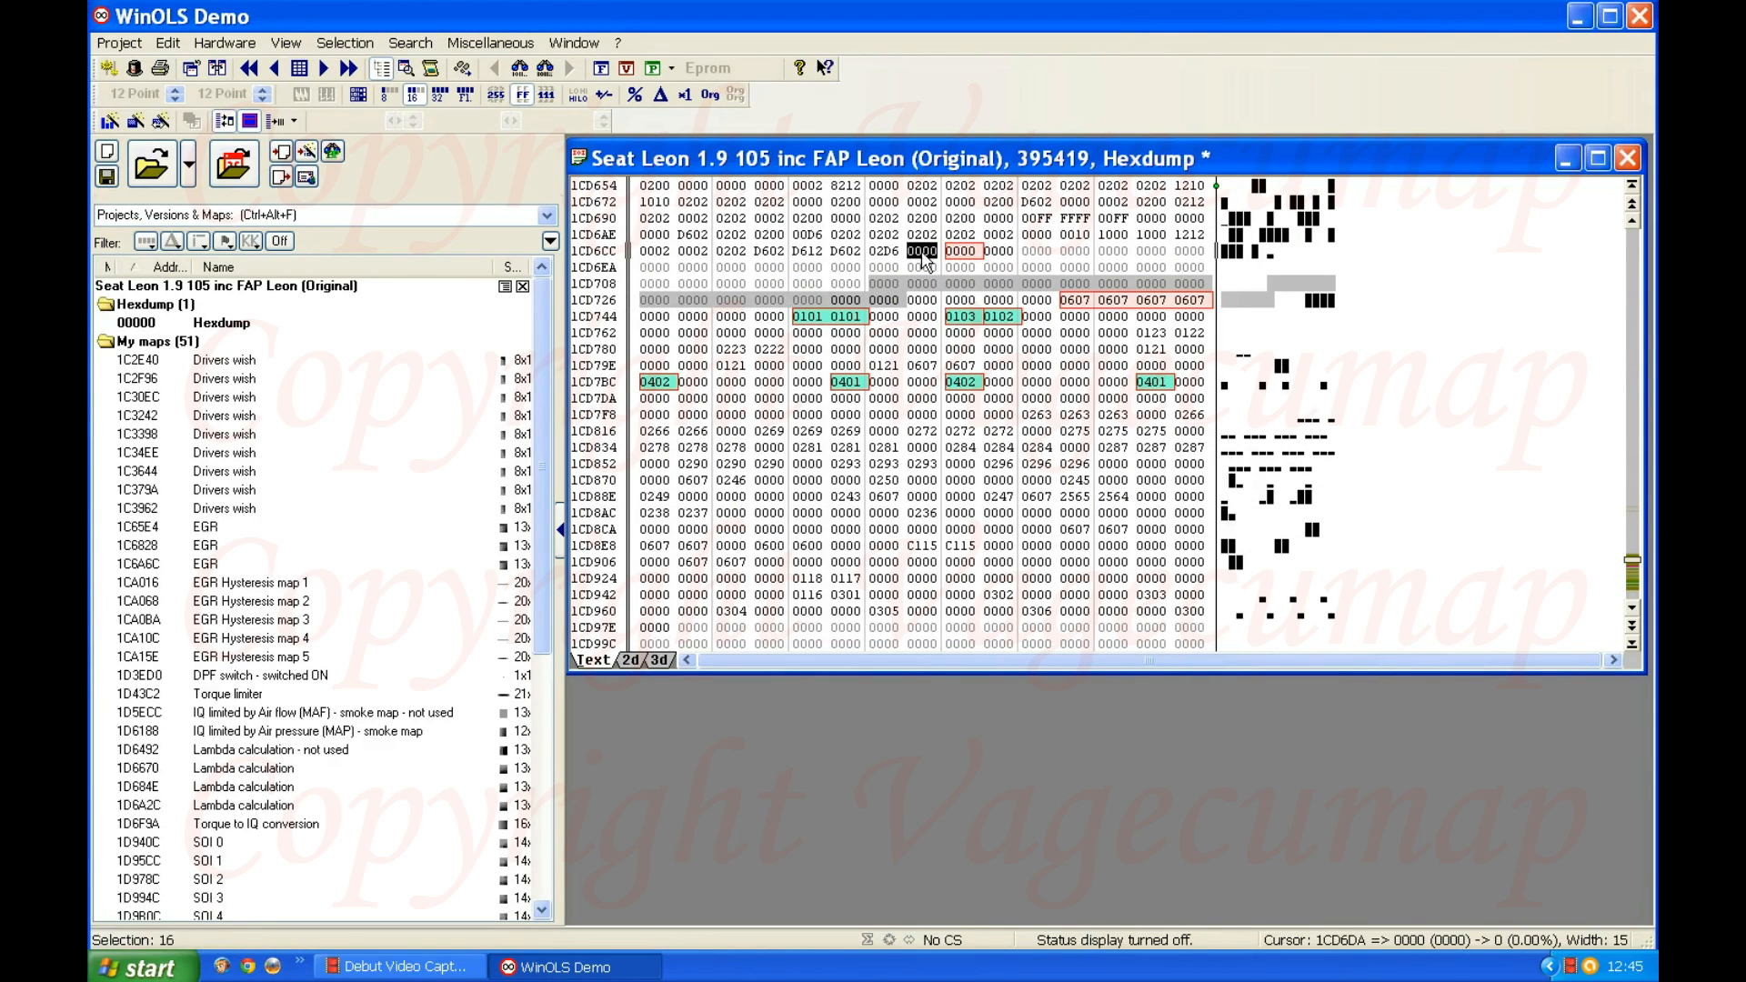
{"action": "left_click", "coordinate": [921, 253]}
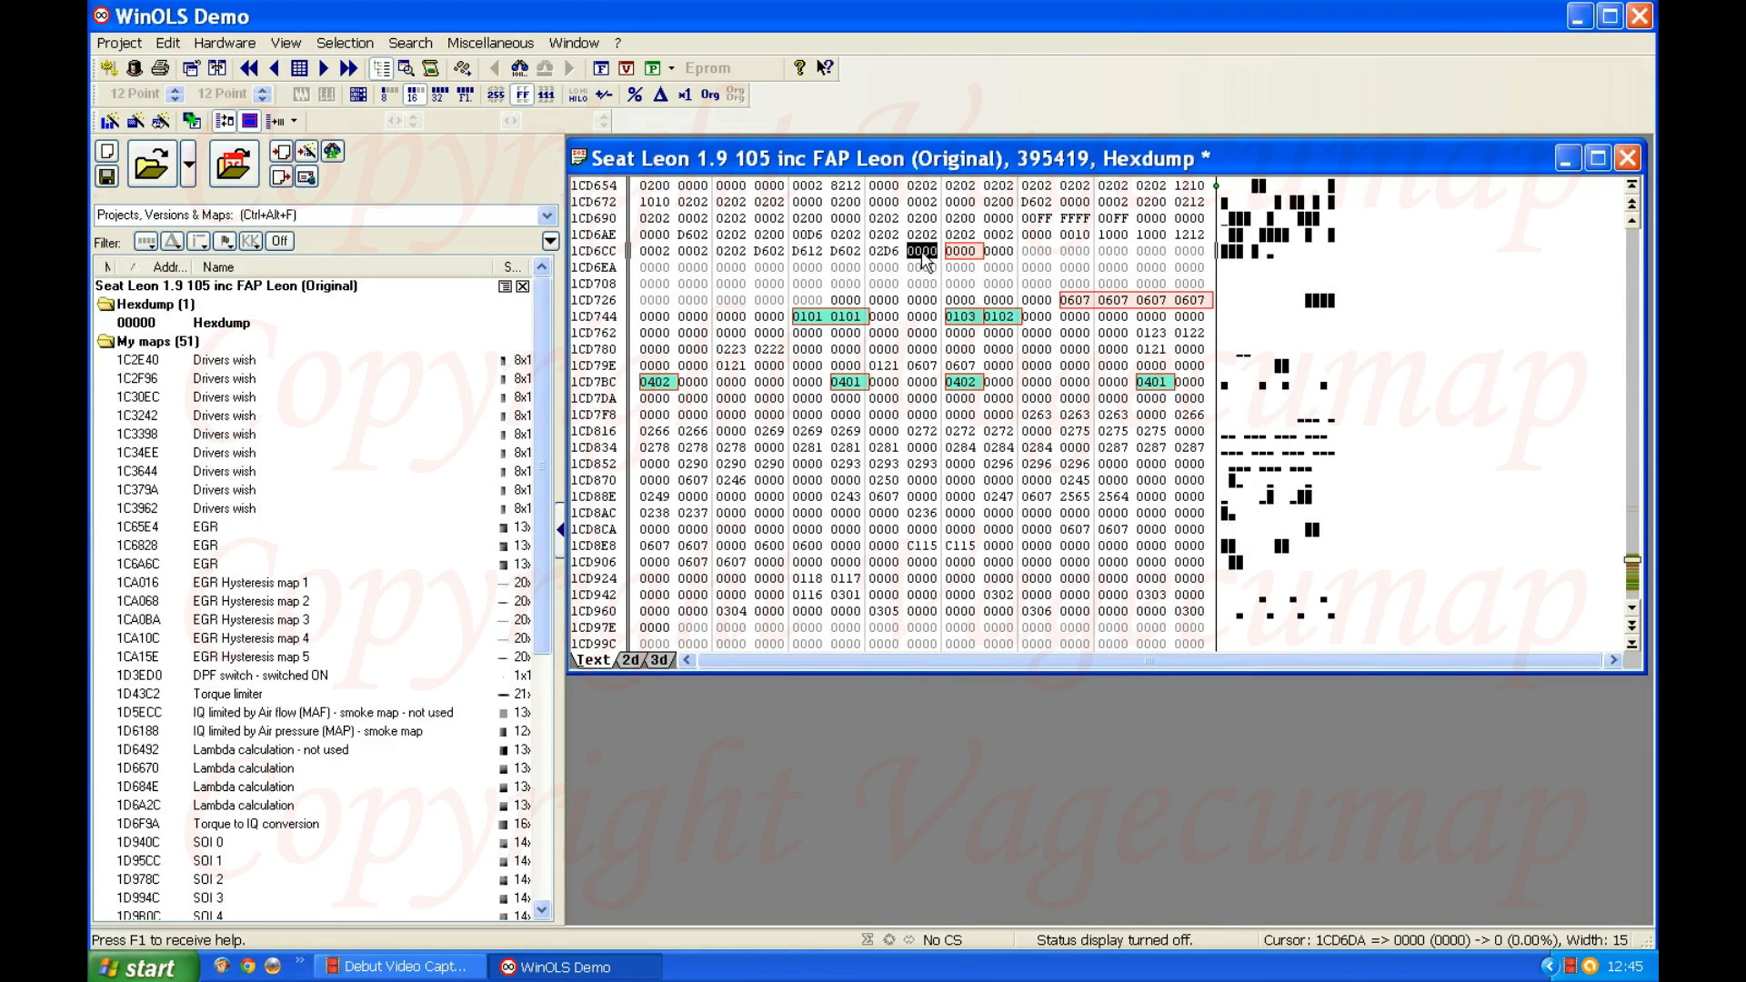
{"action": "key", "text": "w"}
{"action": "key", "text": "w"}
{"action": "key", "text": "w"}
{"action": "key", "text": "w"}
{"action": "key", "text": "w"}
{"action": "key", "text": "w"}
{"action": "key", "text": "w"}
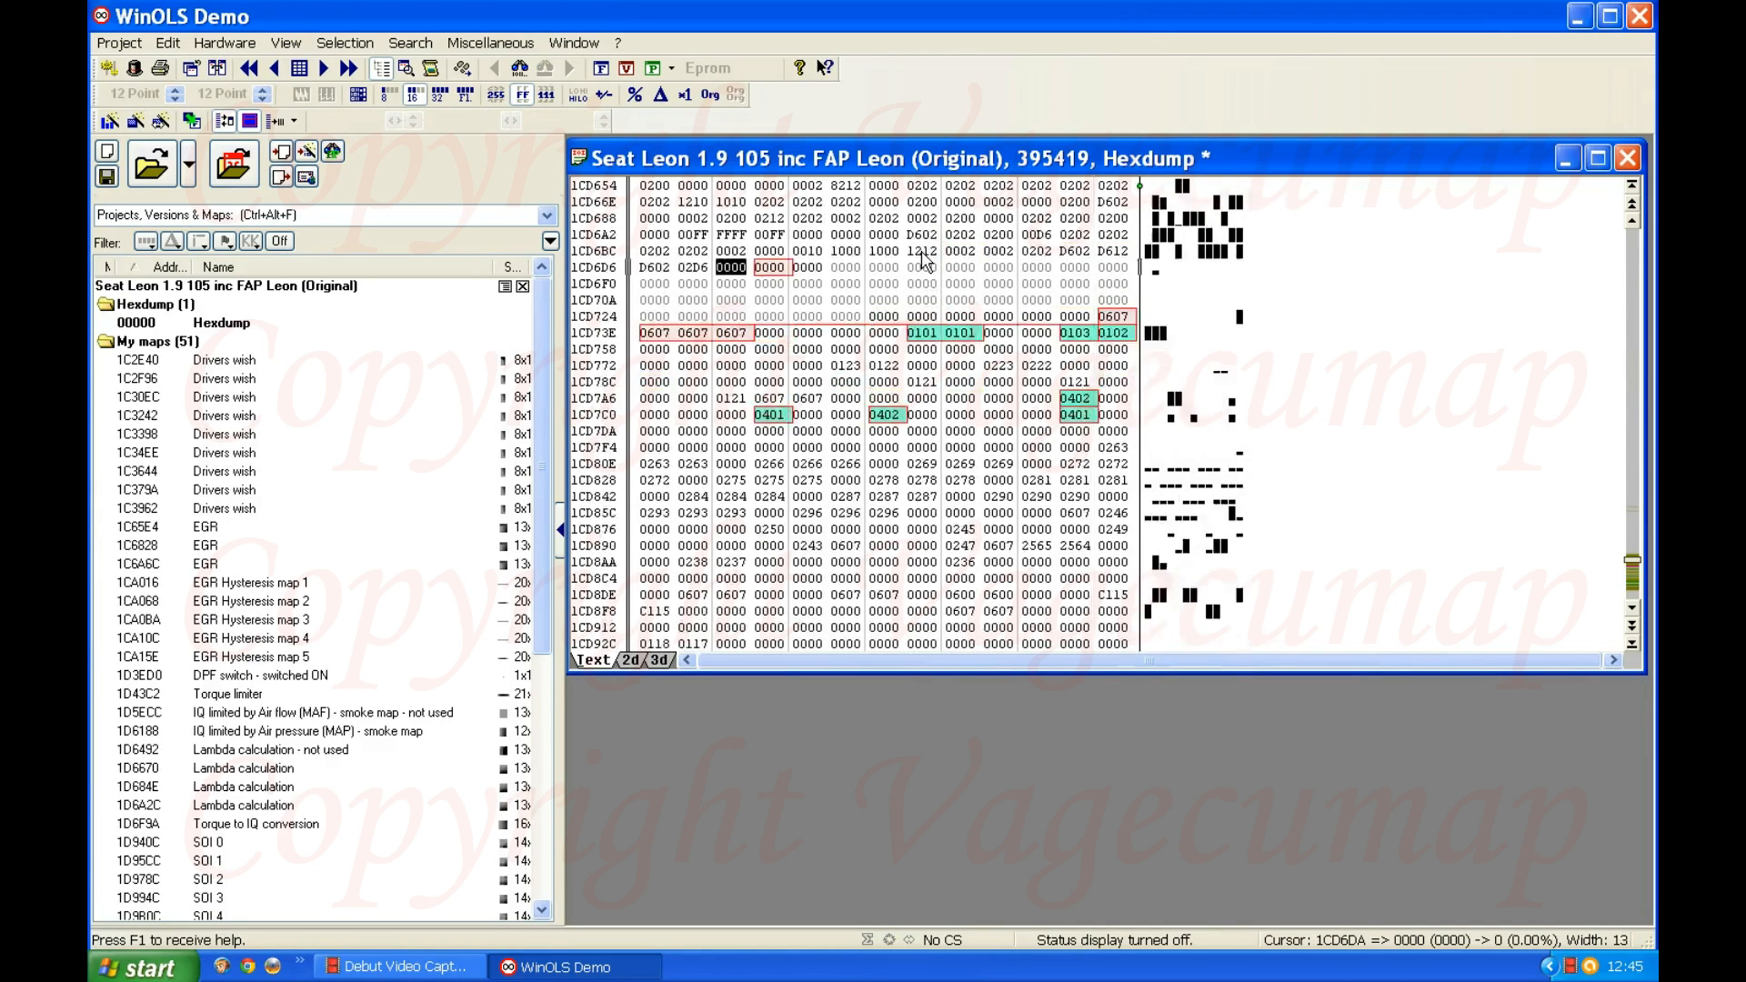
{"action": "key", "text": "w"}
{"action": "key", "text": "w"}
{"action": "key", "text": "w"}
{"action": "key", "text": "w"}
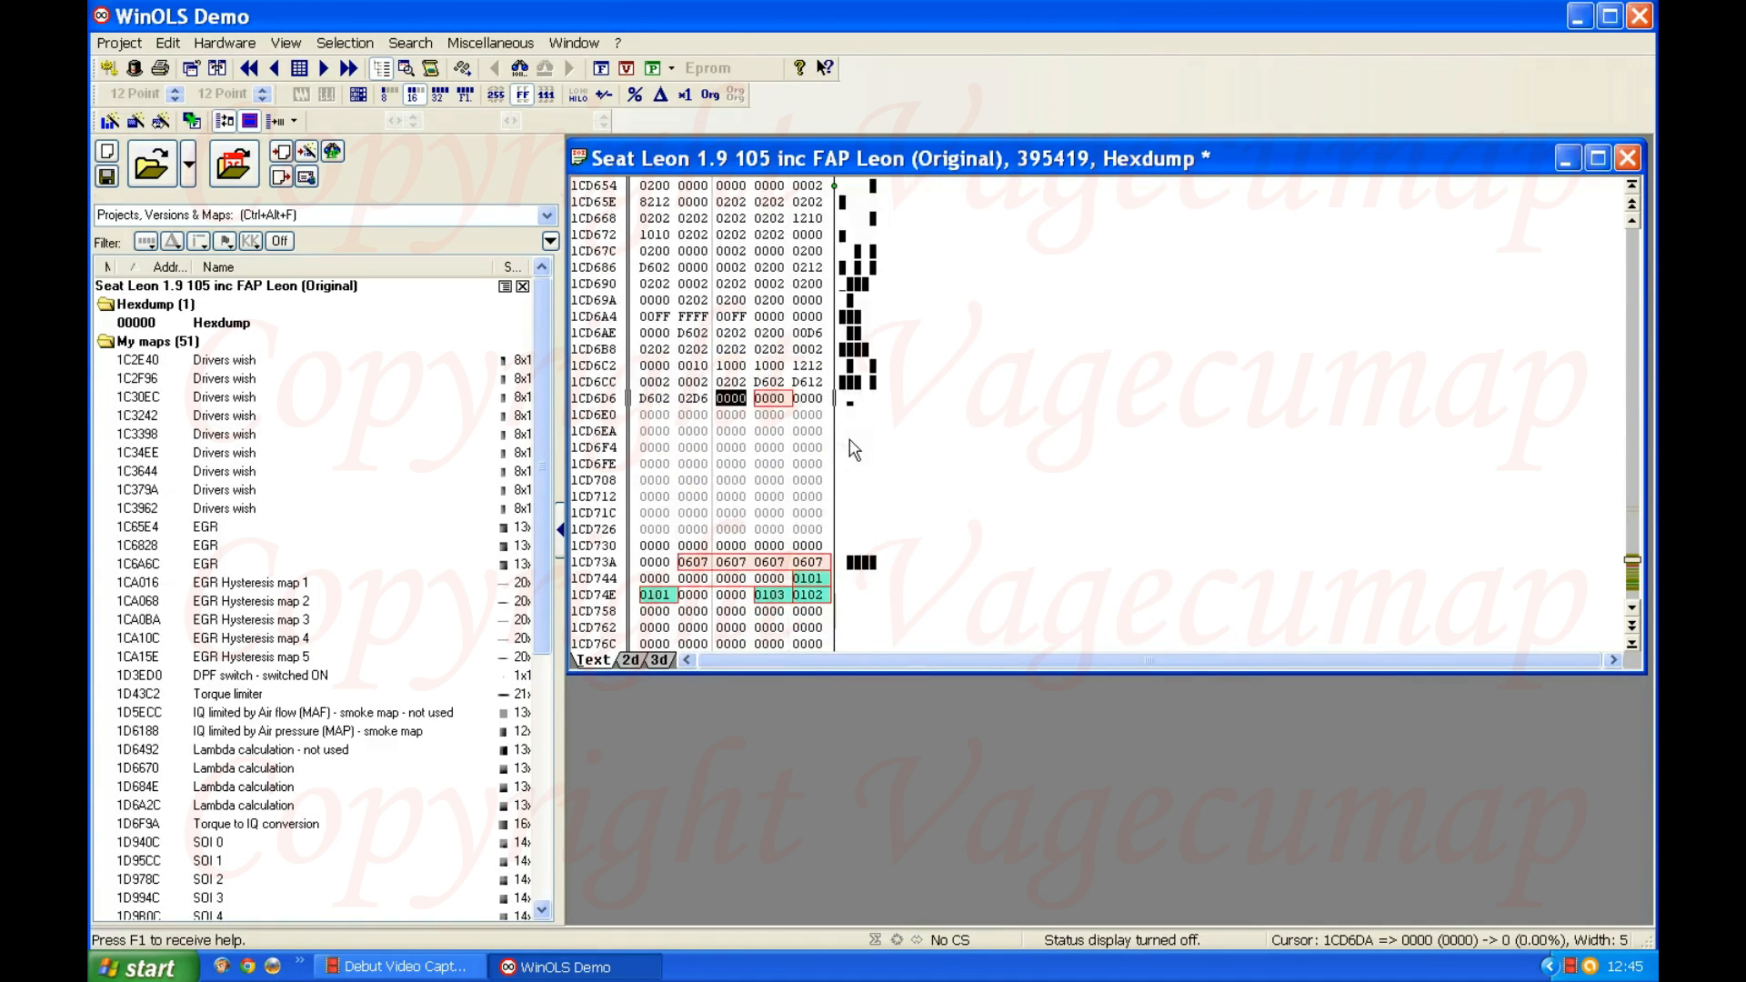
{"action": "scroll", "coordinate": [837, 457], "scroll_direction": "down", "scroll_amount": 2}
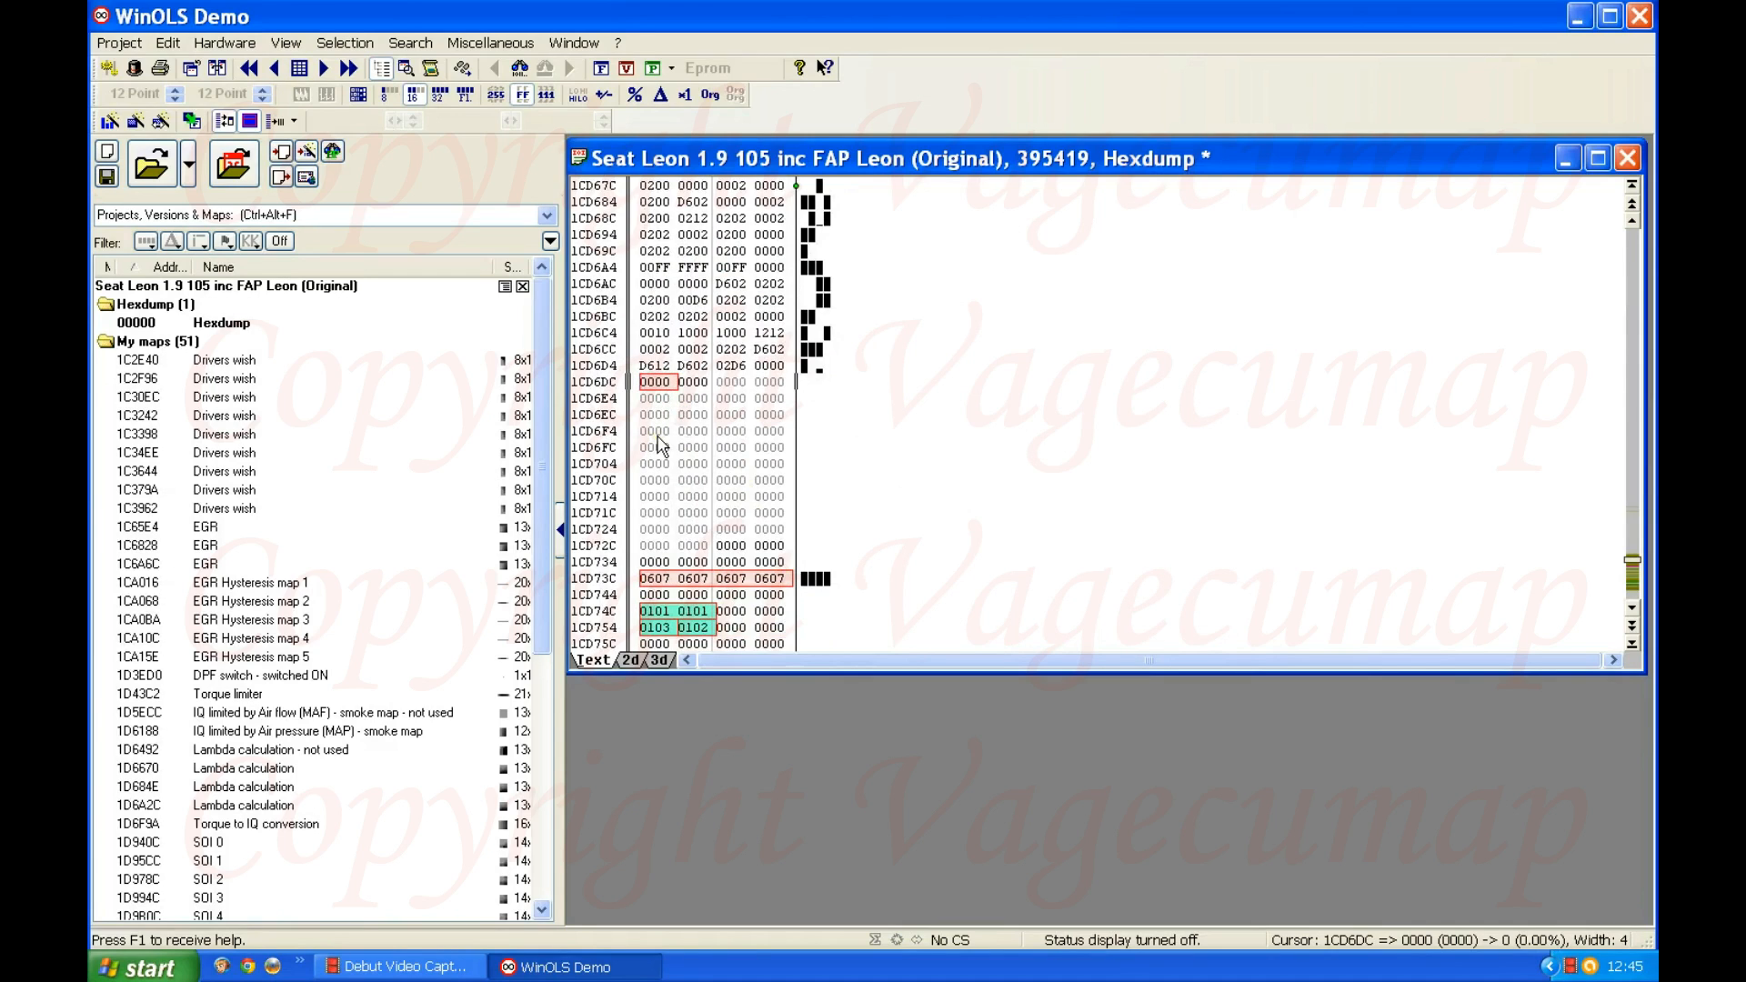
- Go through the last column row by row from 1CD6E4 down to the 0607 row at 1CD73C
{"action": "scroll", "coordinate": [708, 386], "scroll_direction": "down", "scroll_amount": 2}
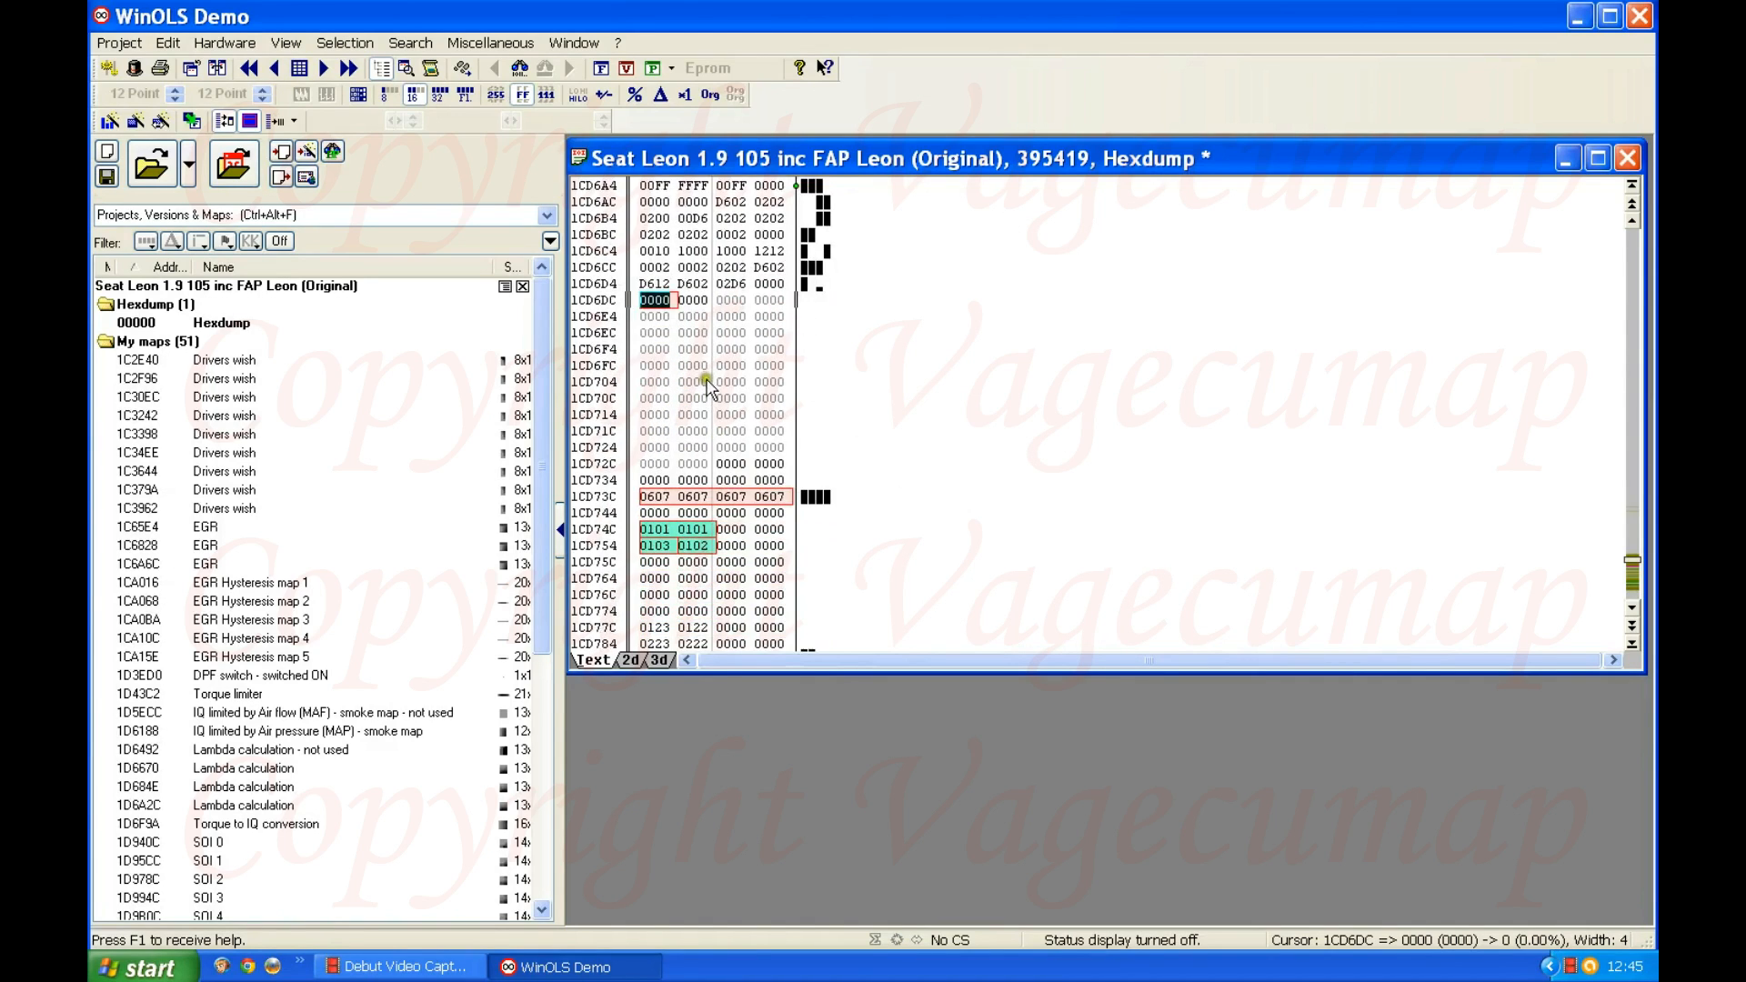
{"action": "scroll", "coordinate": [709, 387], "scroll_direction": "down", "scroll_amount": 2}
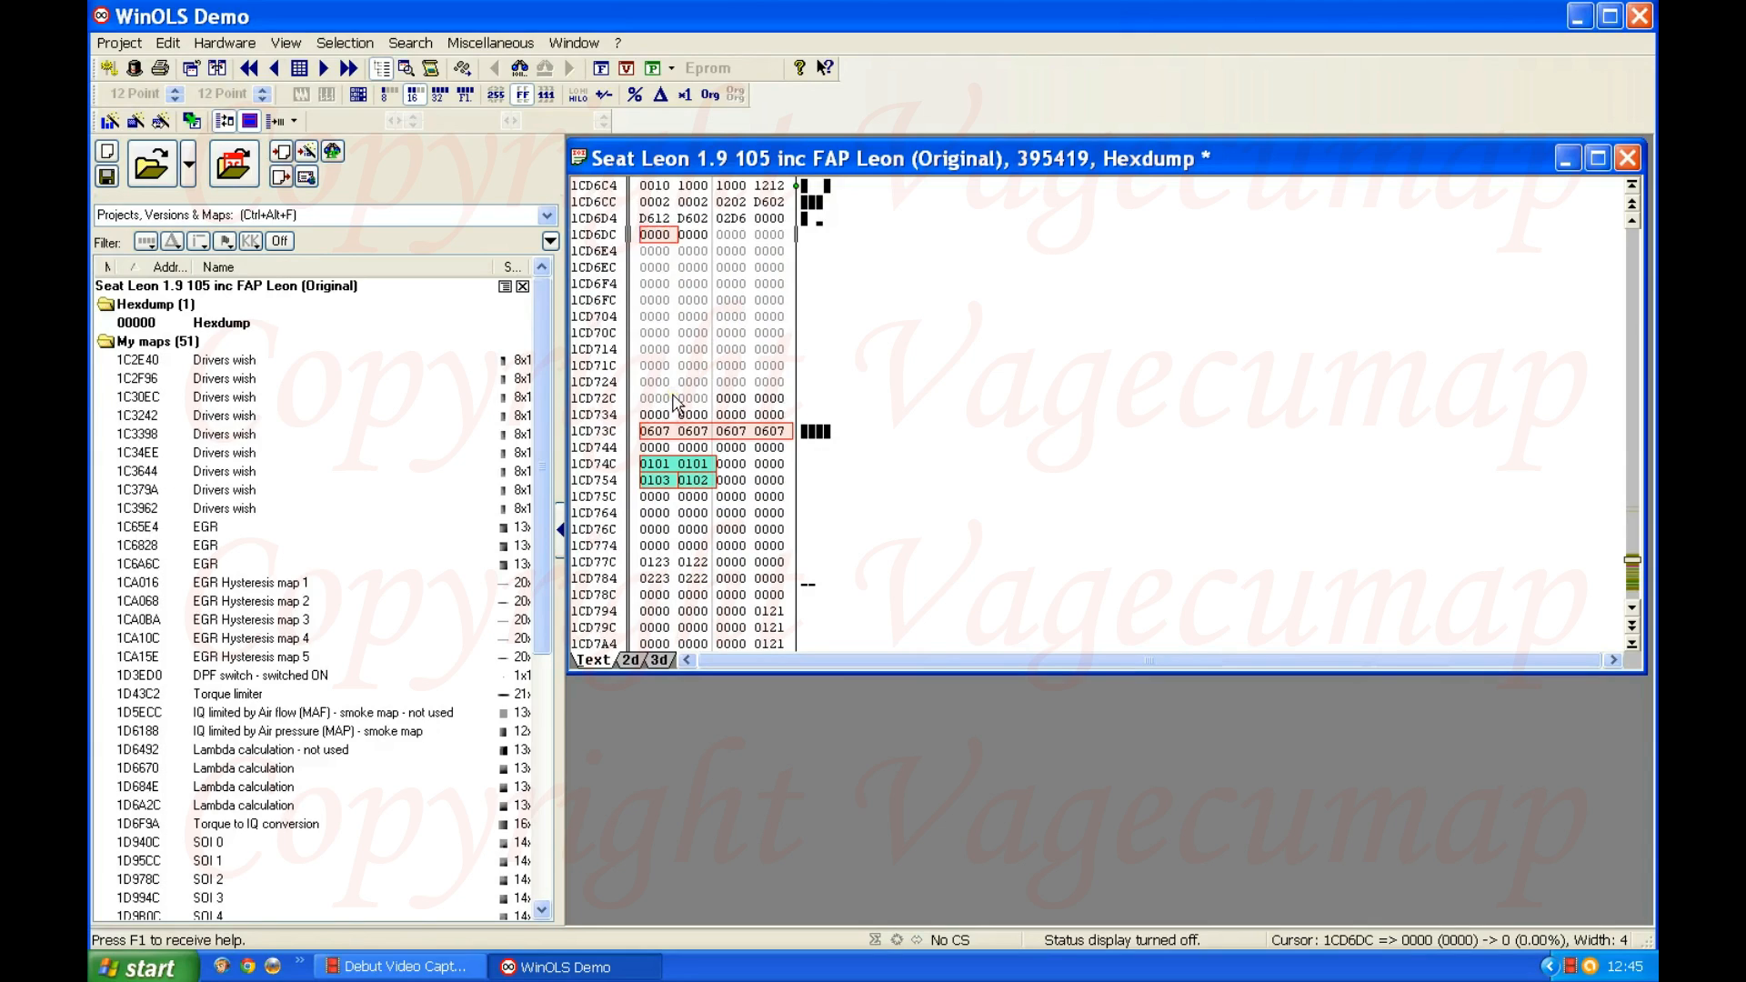
{"action": "left_click", "coordinate": [773, 255]}
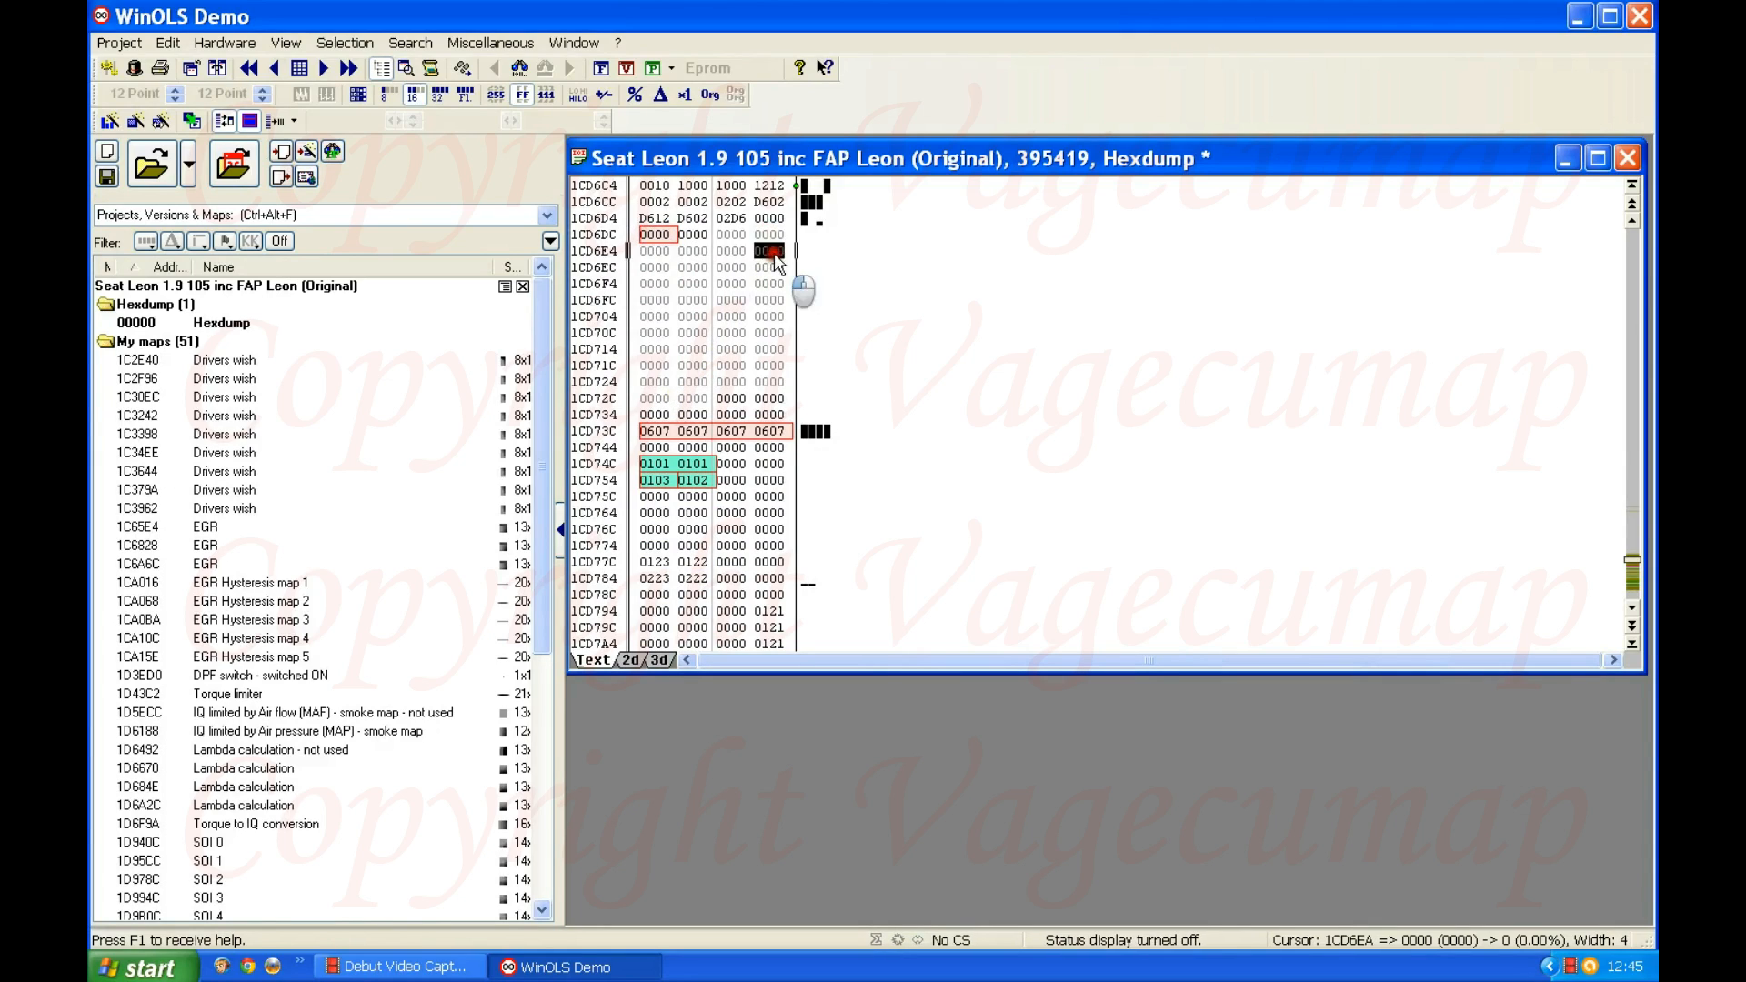
{"action": "left_click", "coordinate": [773, 269]}
{"action": "left_click", "coordinate": [774, 284]}
{"action": "left_click", "coordinate": [775, 301]}
{"action": "left_click", "coordinate": [775, 316]}
{"action": "left_click", "coordinate": [775, 333]}
{"action": "left_click", "coordinate": [776, 349]}
{"action": "left_click", "coordinate": [777, 365]}
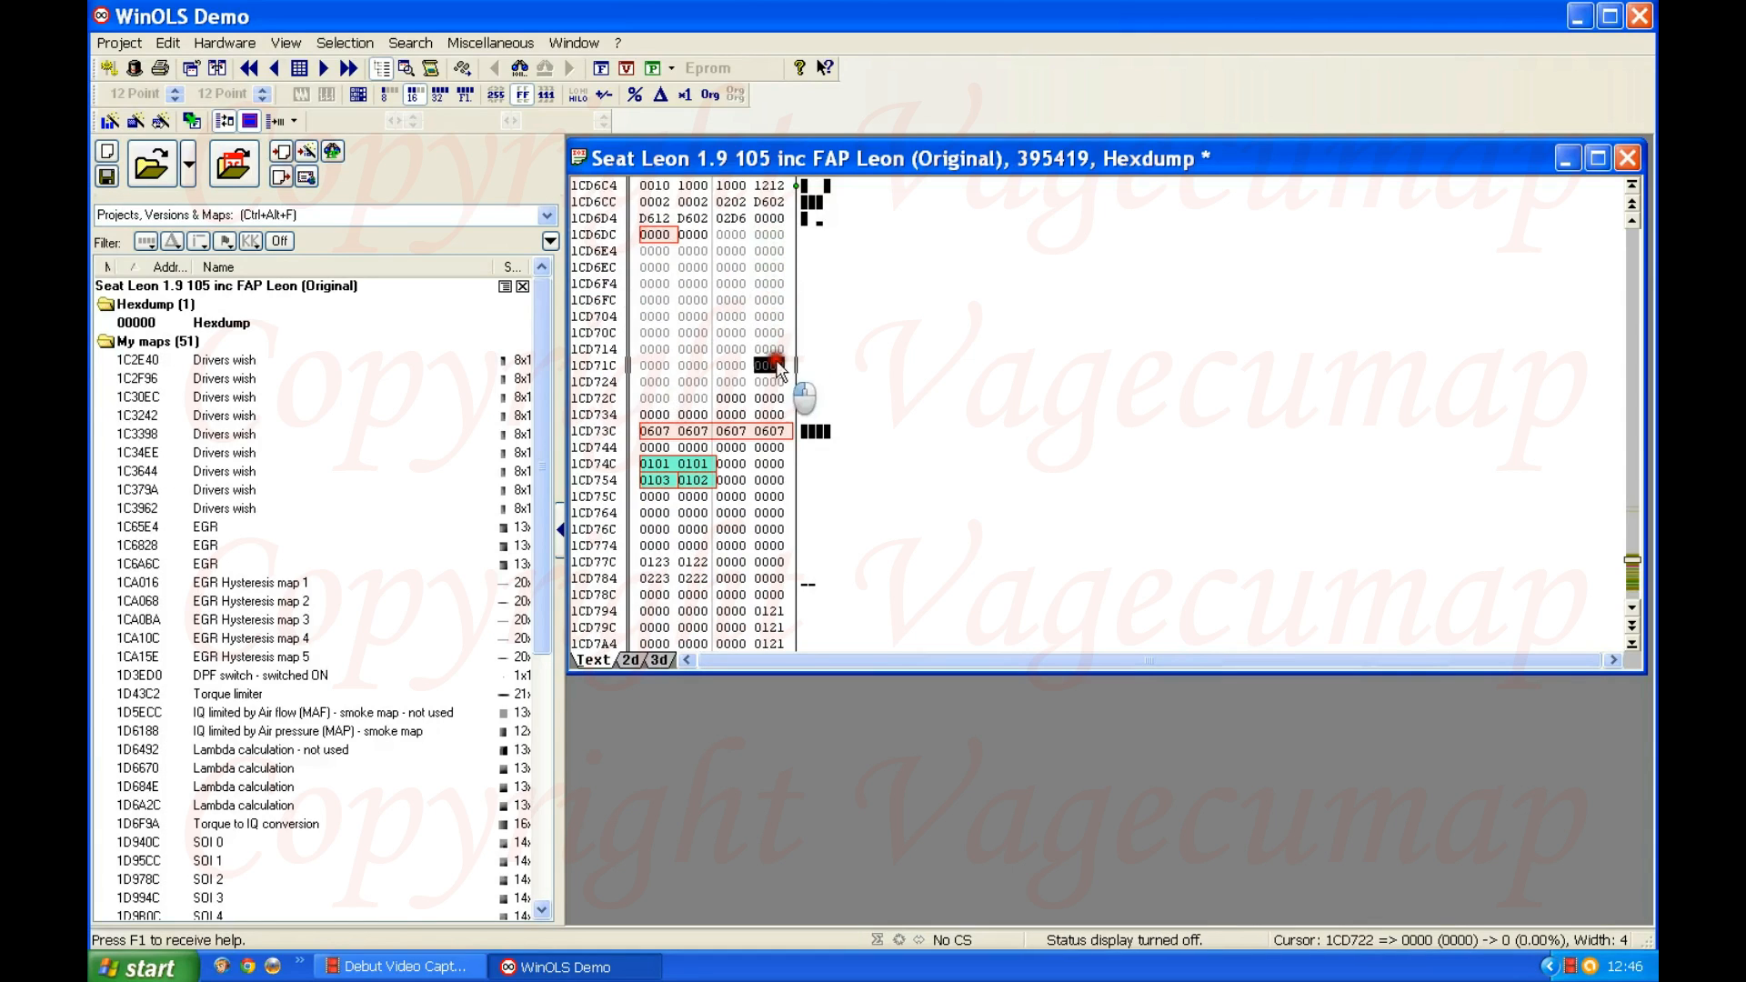
{"action": "left_click", "coordinate": [775, 382]}
{"action": "left_click", "coordinate": [774, 399]}
{"action": "left_click", "coordinate": [775, 415]}
{"action": "left_click", "coordinate": [775, 431]}
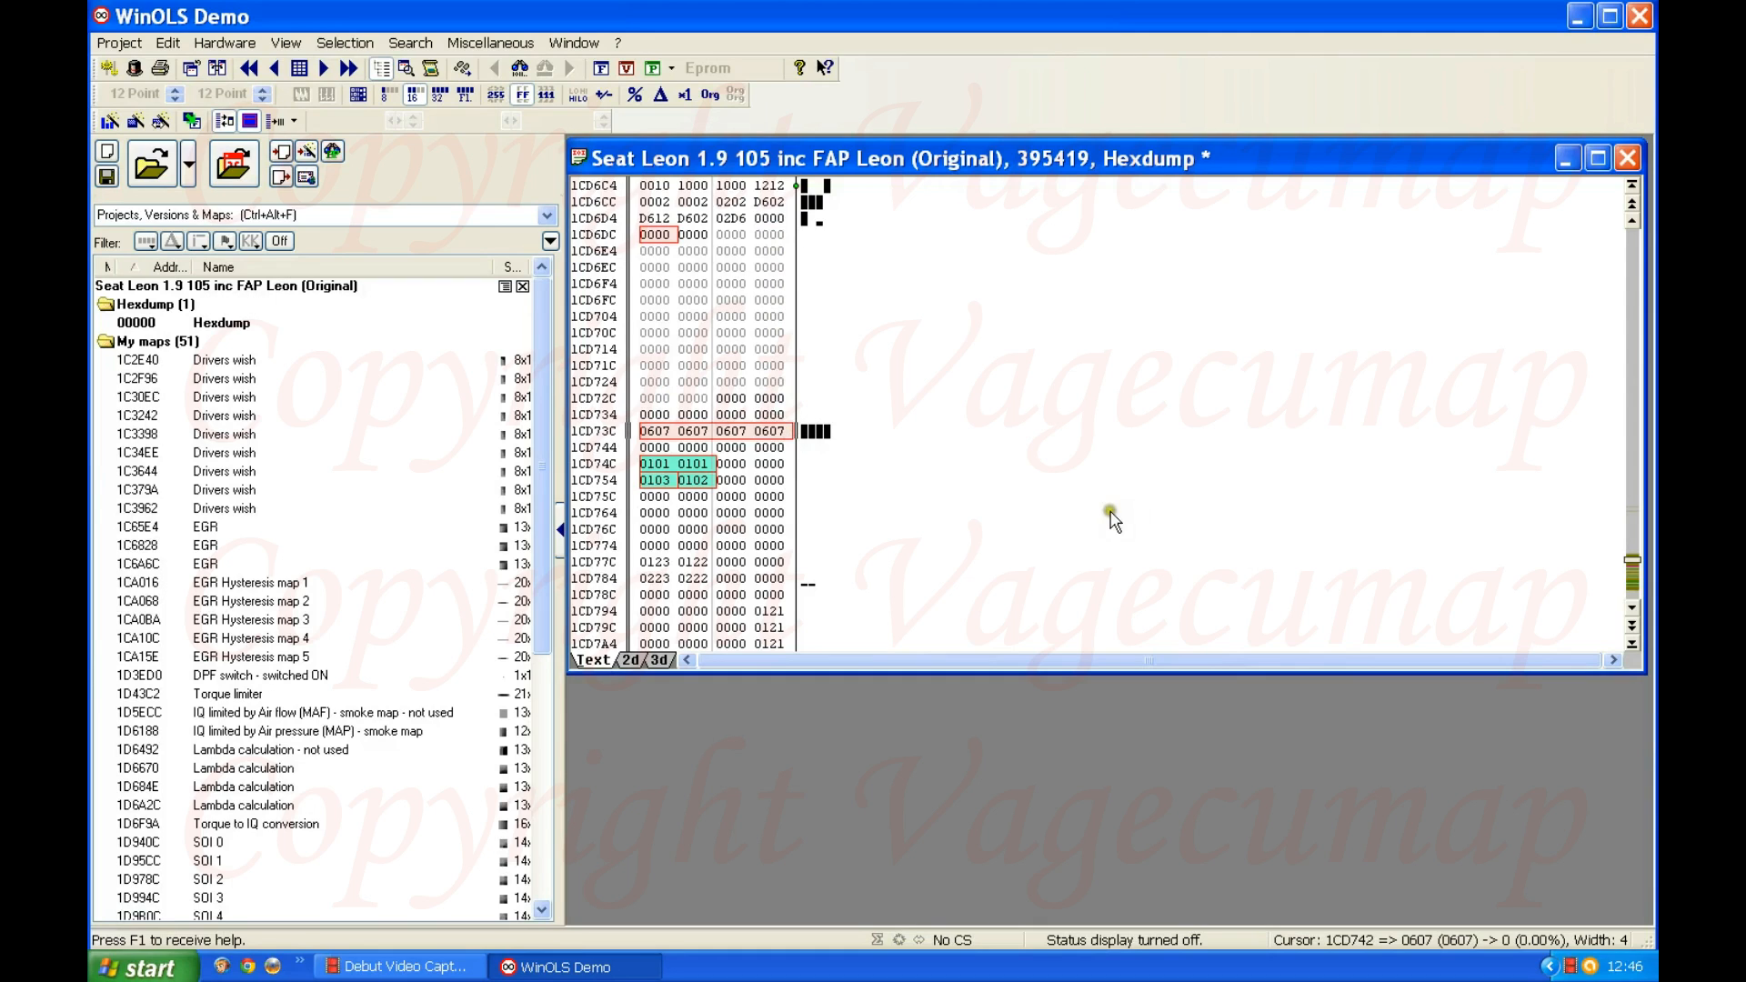
- Examine the hexdump in four-column rows from the 0607 row at 1CD73C down to the C433 value at 1CE2D4
{"action": "scroll", "coordinate": [941, 477], "scroll_direction": "down", "scroll_amount": 2}
{"action": "scroll", "coordinate": [940, 471], "scroll_direction": "down", "scroll_amount": 15}
{"action": "scroll", "coordinate": [973, 478], "scroll_direction": "down", "scroll_amount": 10}
{"action": "left_click", "coordinate": [784, 312]}
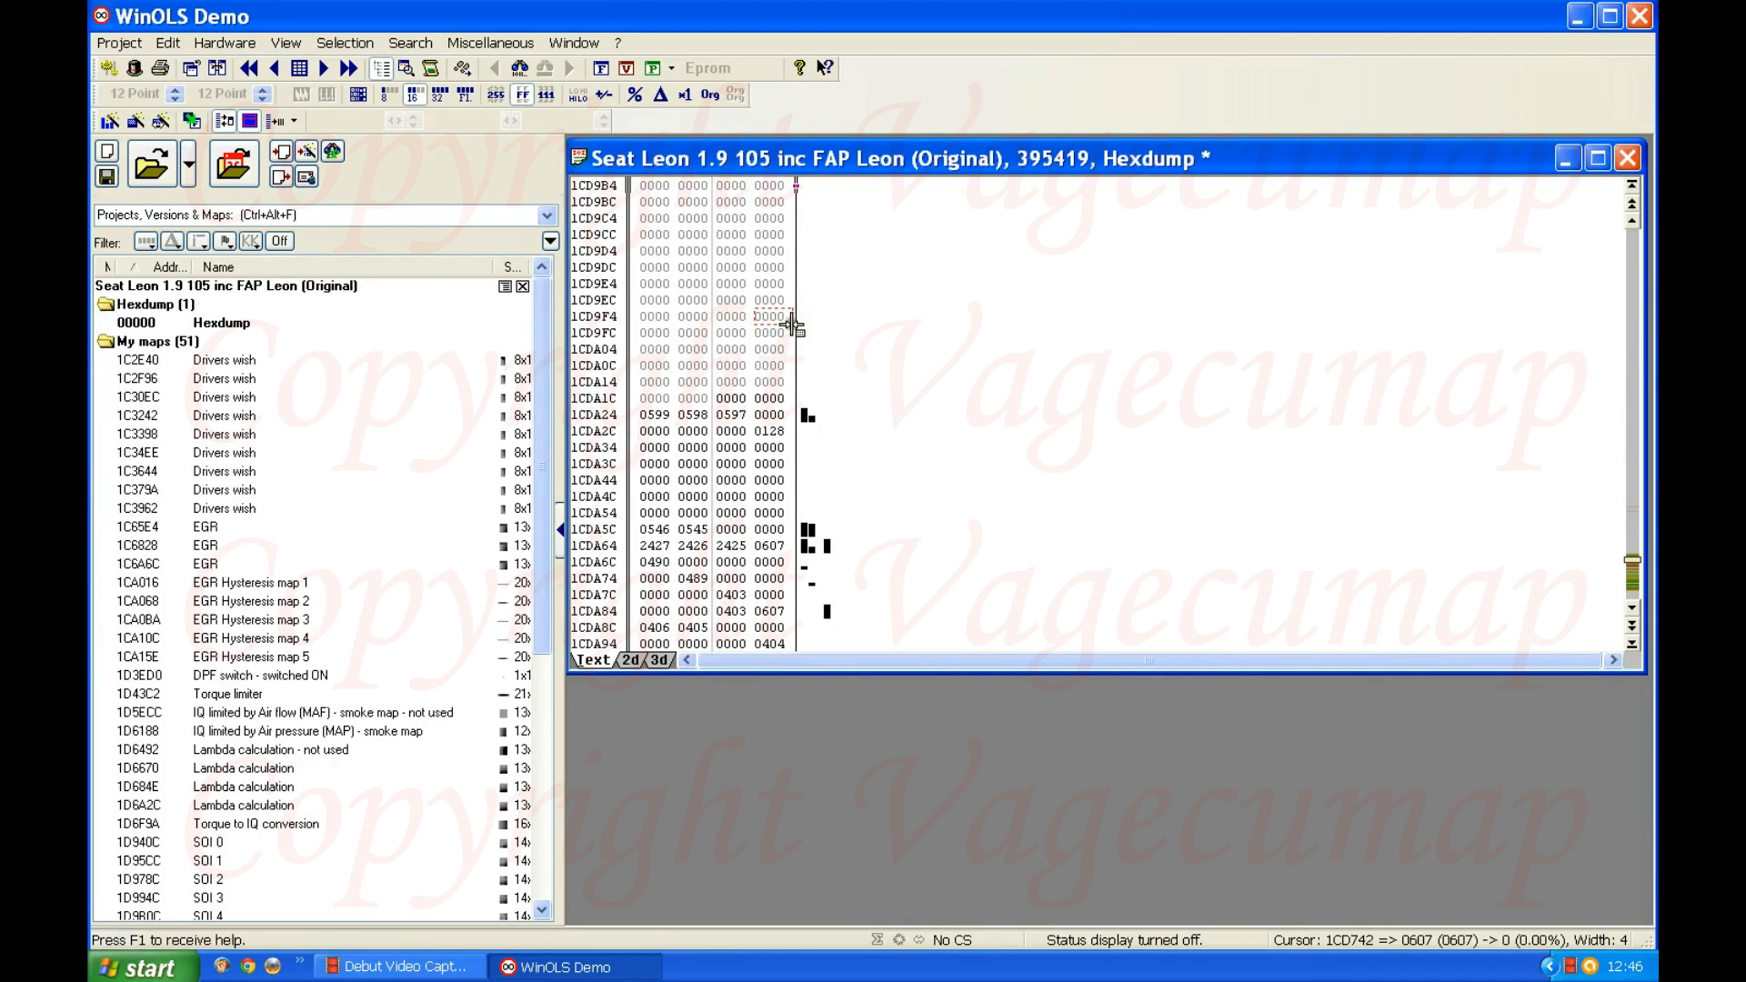
{"action": "scroll", "coordinate": [823, 323], "scroll_direction": "down", "scroll_amount": 14}
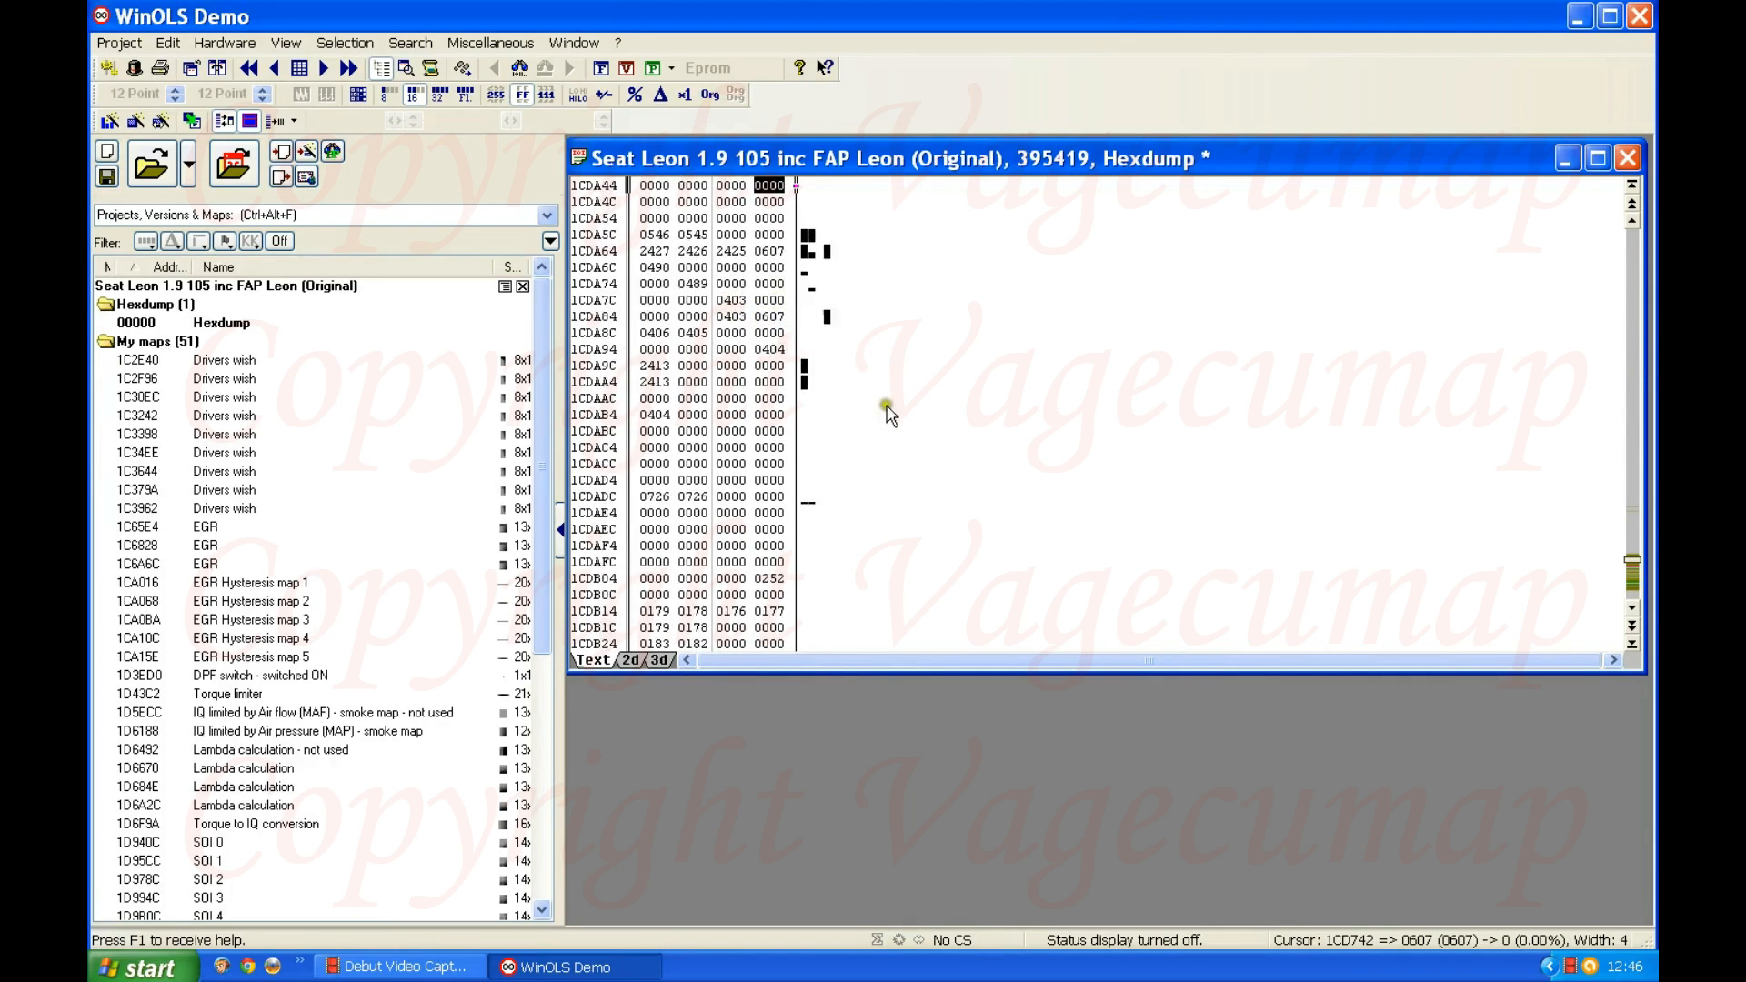
{"action": "scroll", "coordinate": [898, 393], "scroll_direction": "down", "scroll_amount": 10}
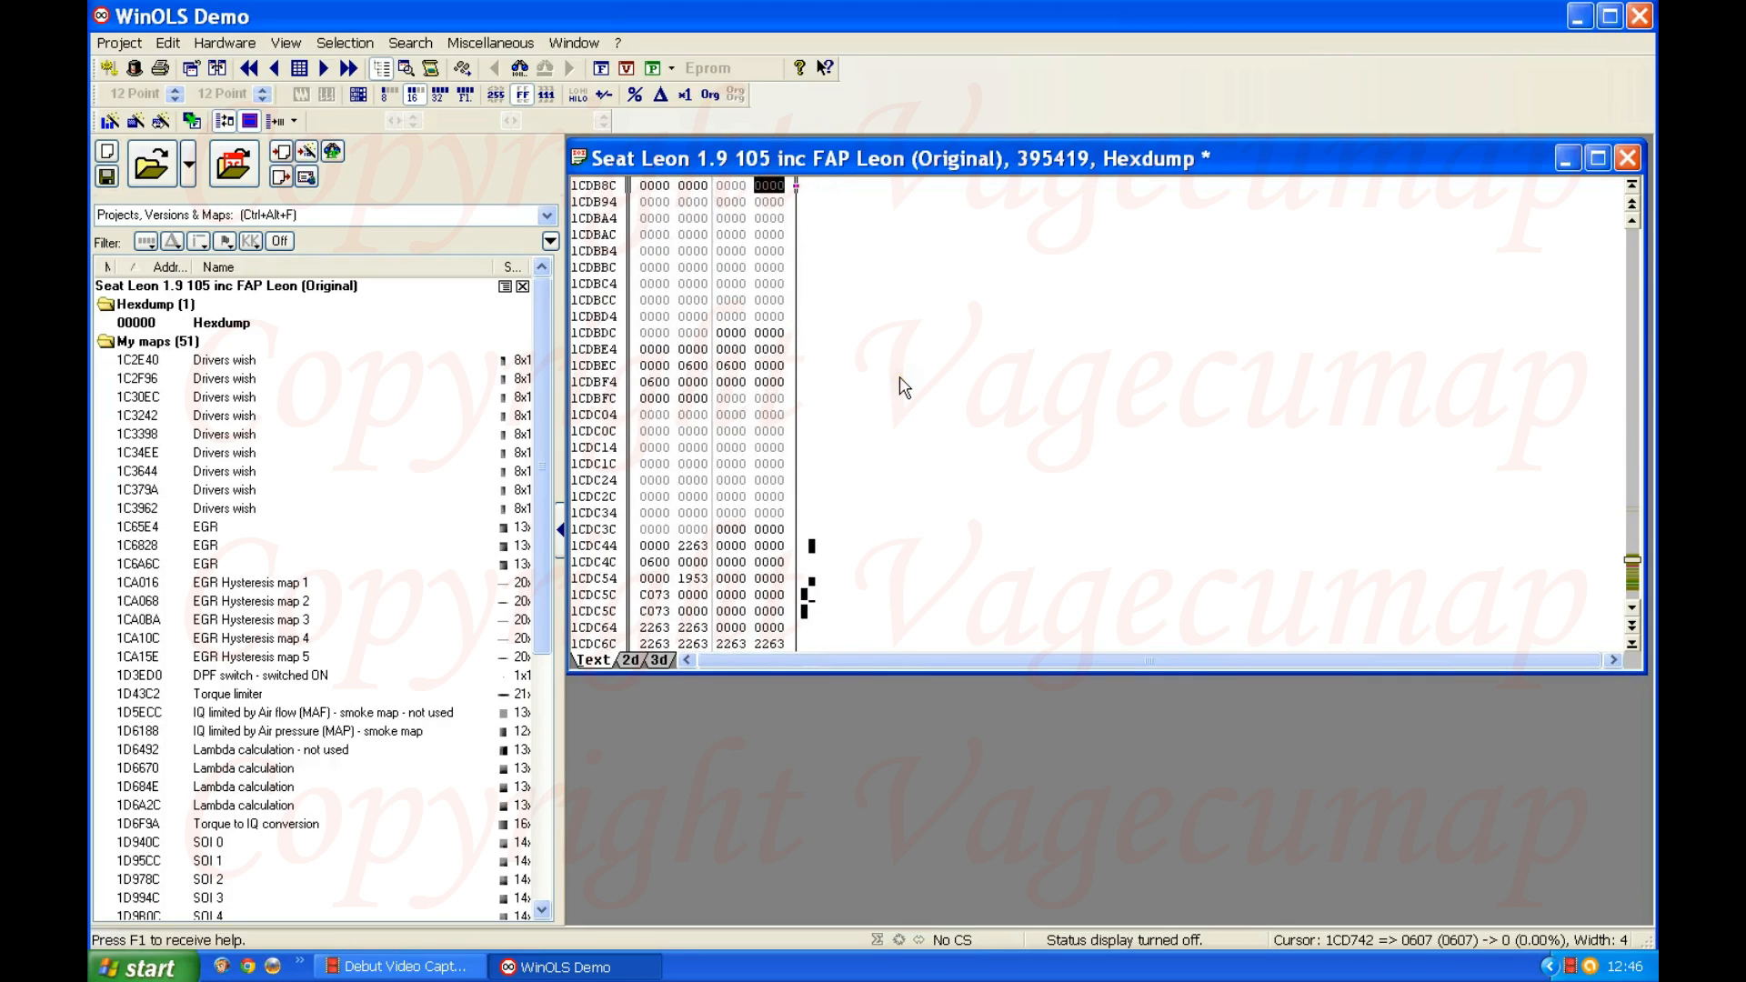
{"action": "scroll", "coordinate": [907, 386], "scroll_direction": "down", "scroll_amount": 8}
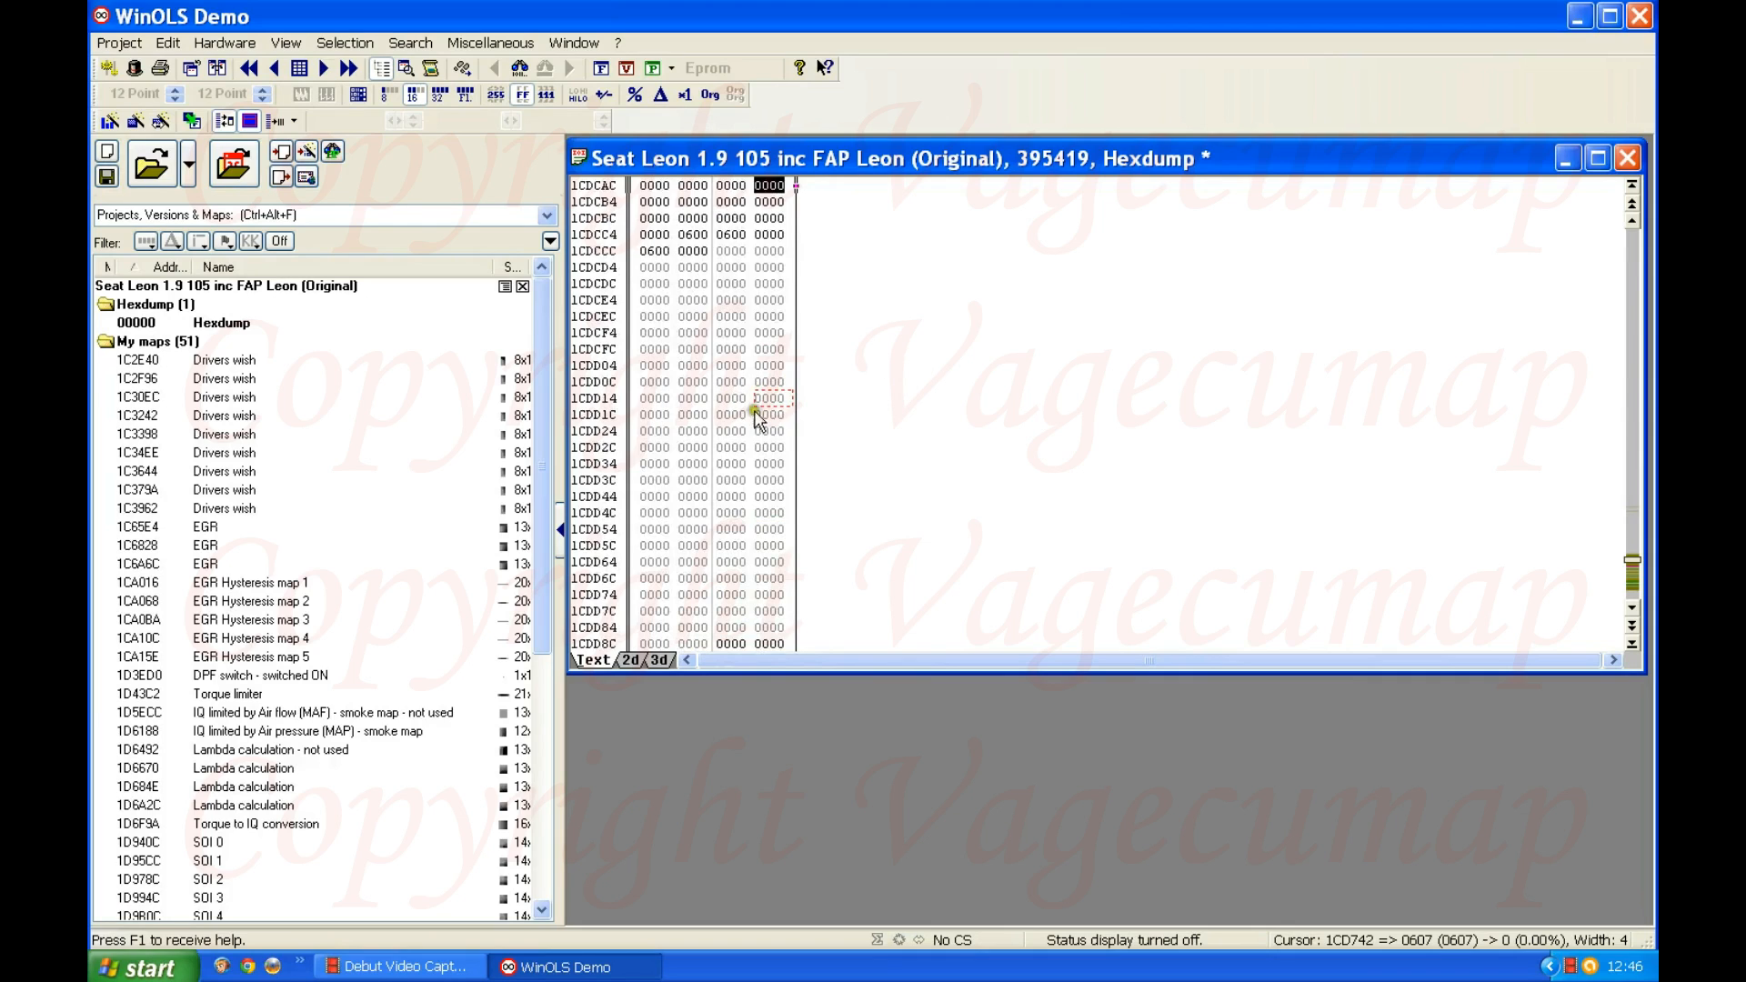
{"action": "scroll", "coordinate": [871, 389], "scroll_direction": "down", "scroll_amount": 3}
{"action": "scroll", "coordinate": [924, 410], "scroll_direction": "down", "scroll_amount": 14}
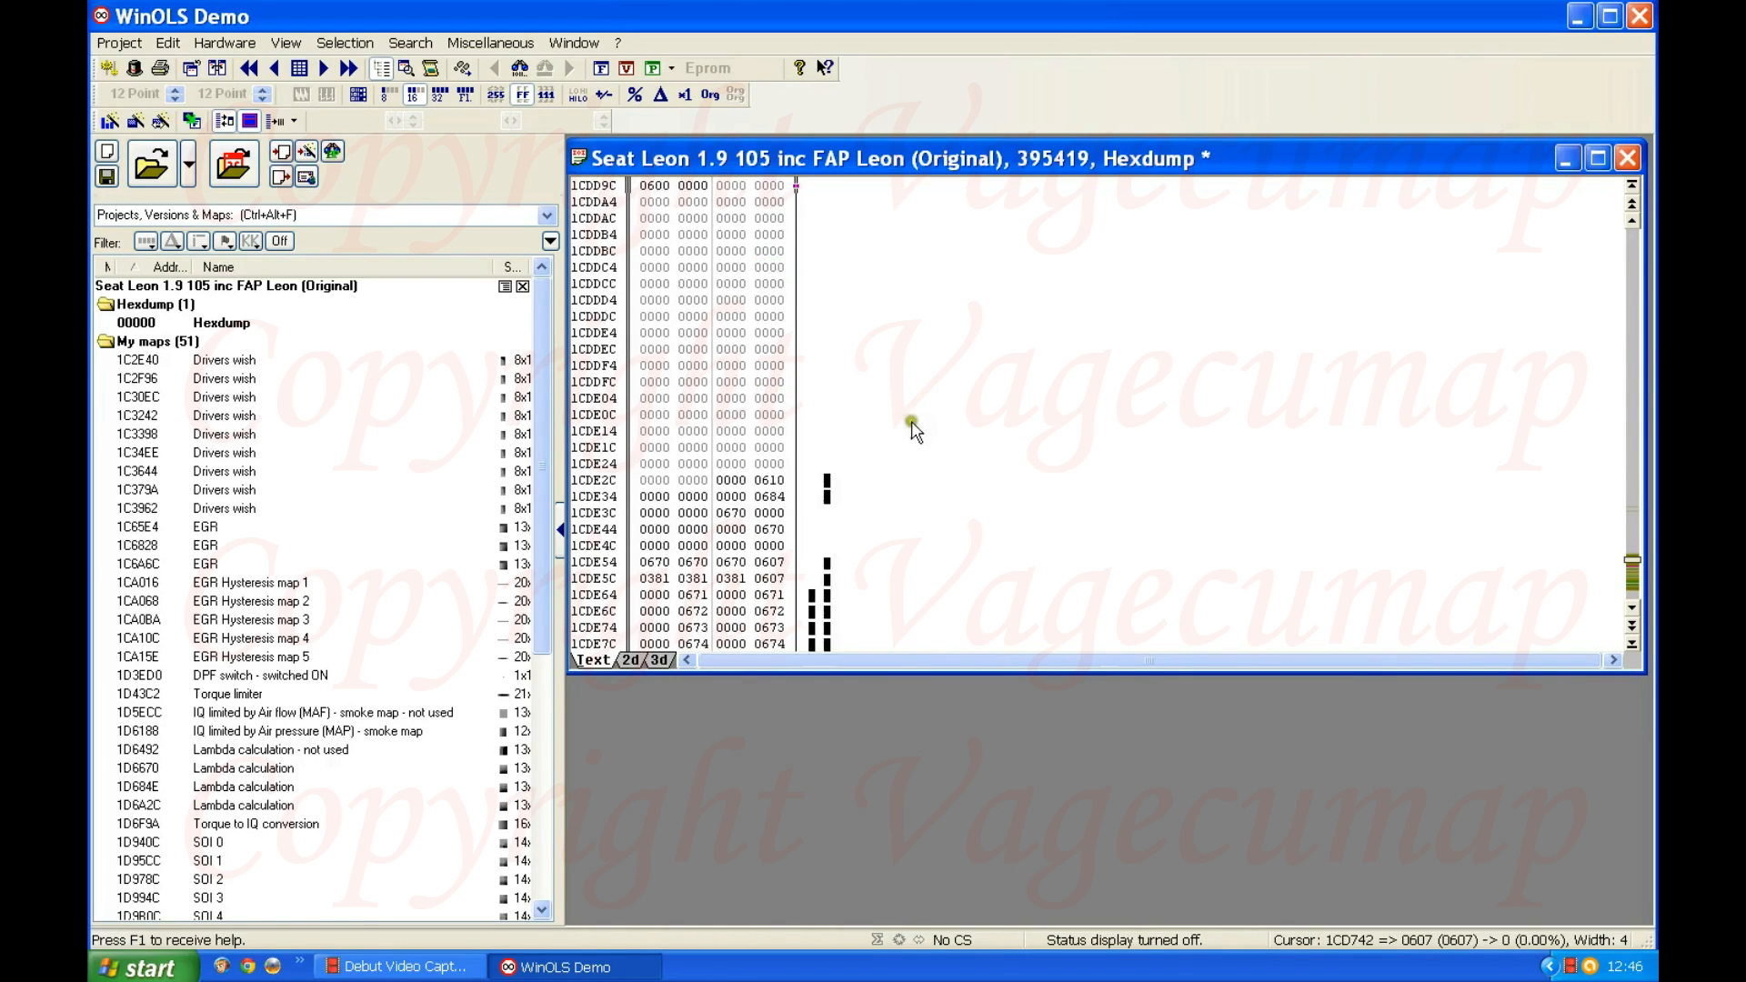
{"action": "scroll", "coordinate": [942, 504], "scroll_direction": "down", "scroll_amount": 14}
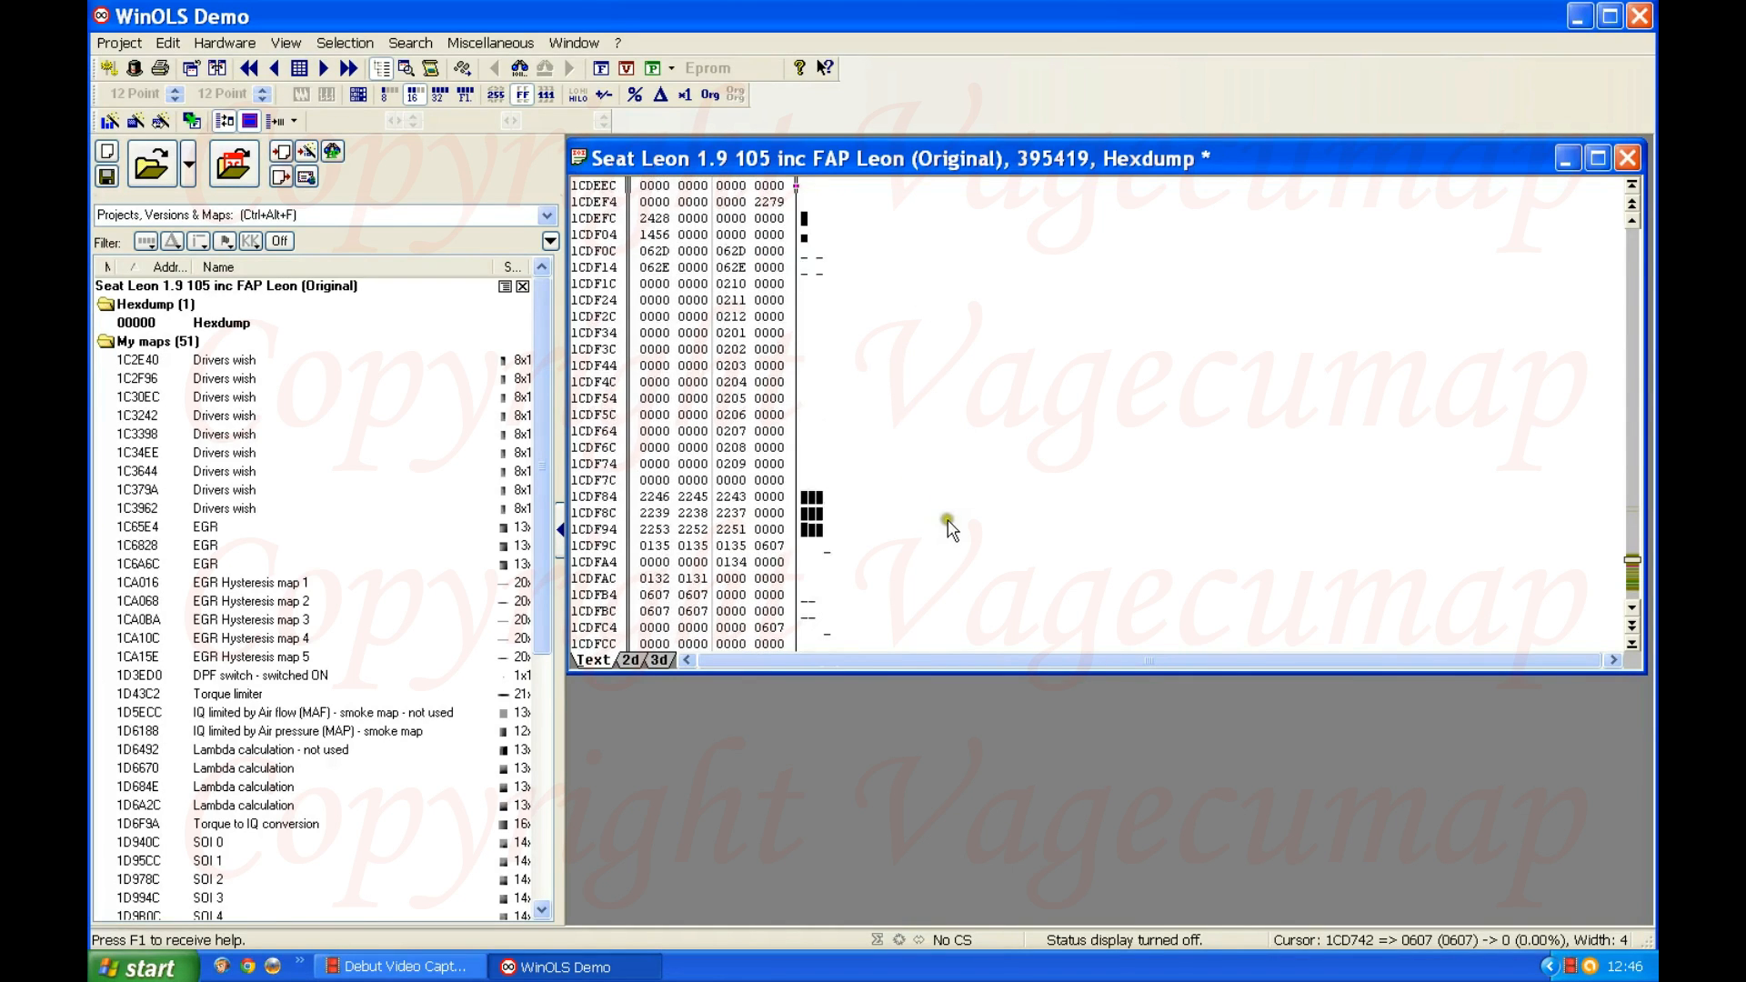
{"action": "scroll", "coordinate": [964, 556], "scroll_direction": "down", "scroll_amount": 2}
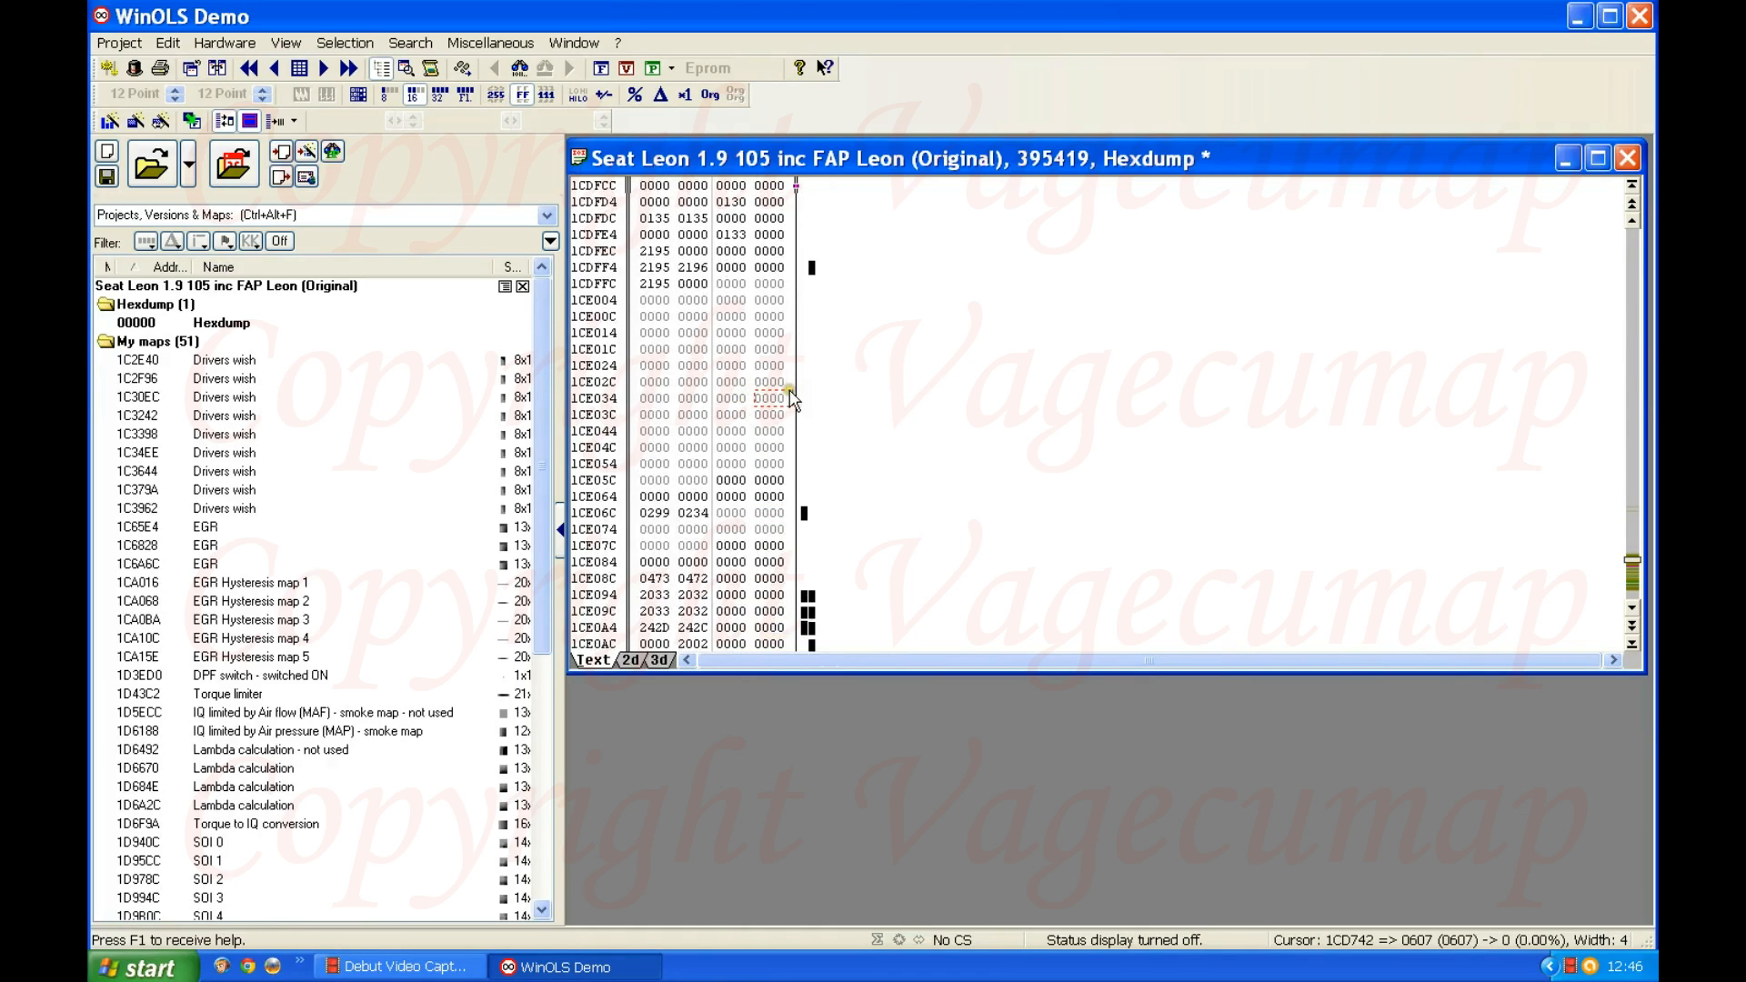
{"action": "scroll", "coordinate": [915, 331], "scroll_direction": "down", "scroll_amount": 10}
{"action": "scroll", "coordinate": [917, 338], "scroll_direction": "down", "scroll_amount": 12}
{"action": "scroll", "coordinate": [923, 341], "scroll_direction": "down", "scroll_amount": 5}
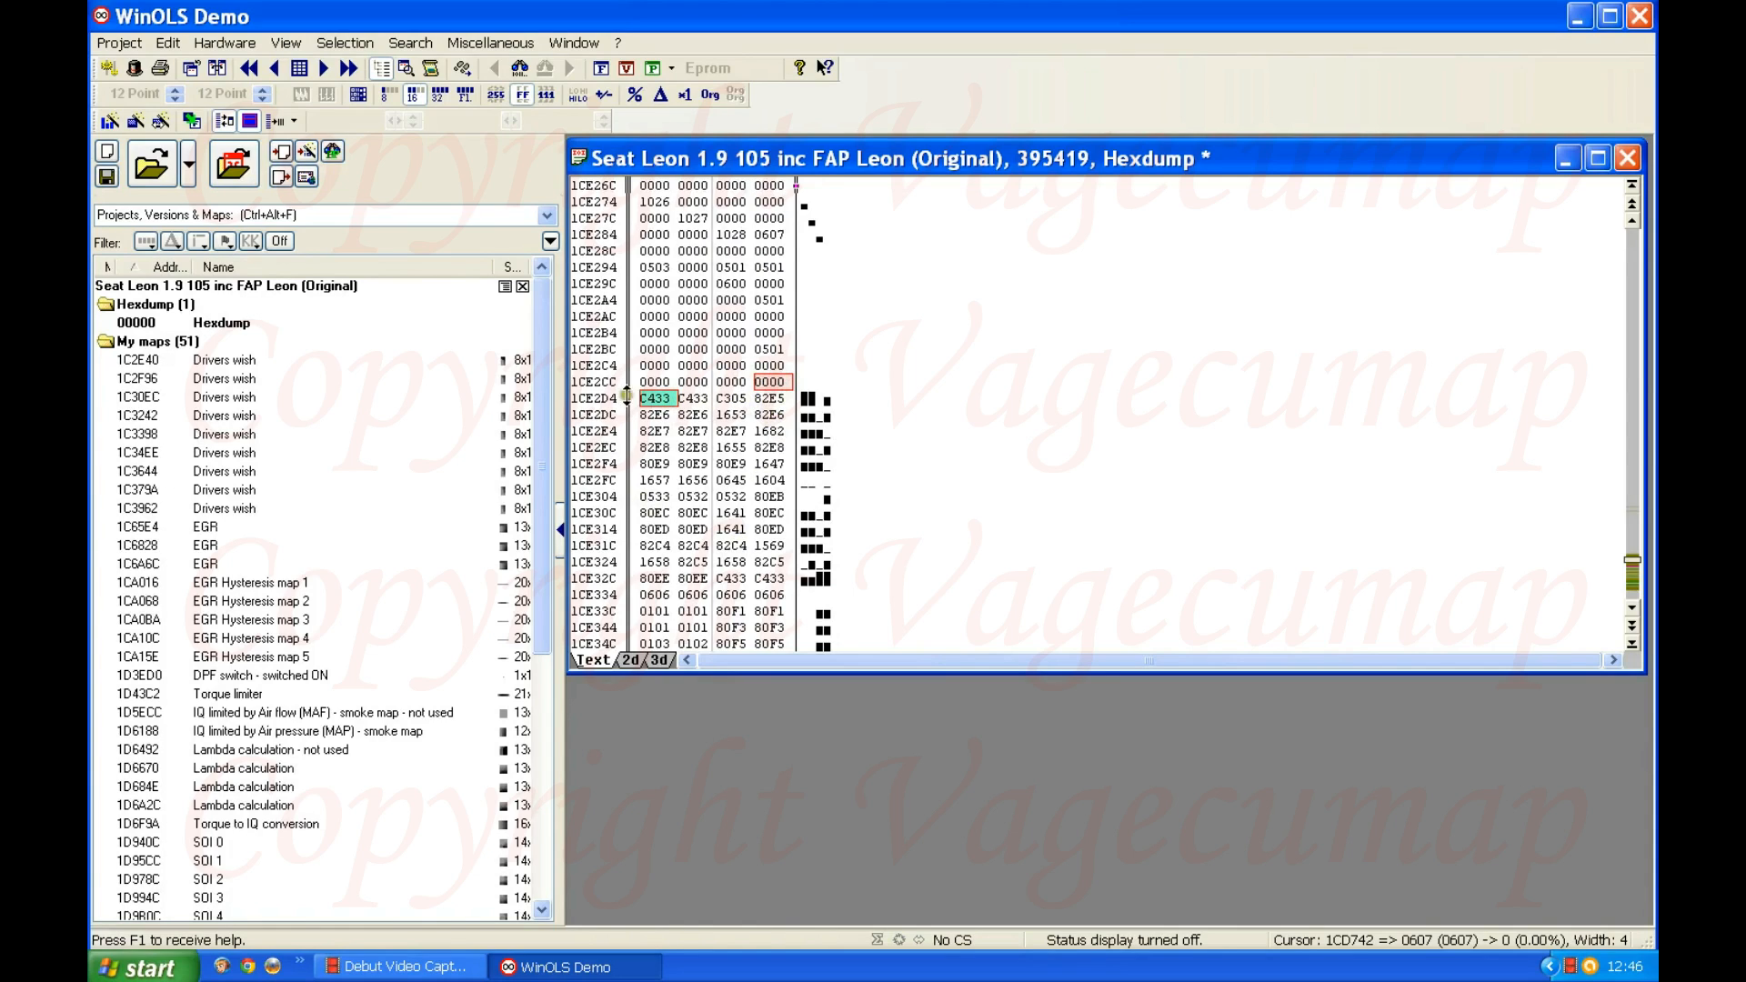
- Select the C433 value at 1CE2D4, inspect it in the 2D graph, and return to the text view
{"action": "left_click", "coordinate": [659, 399]}
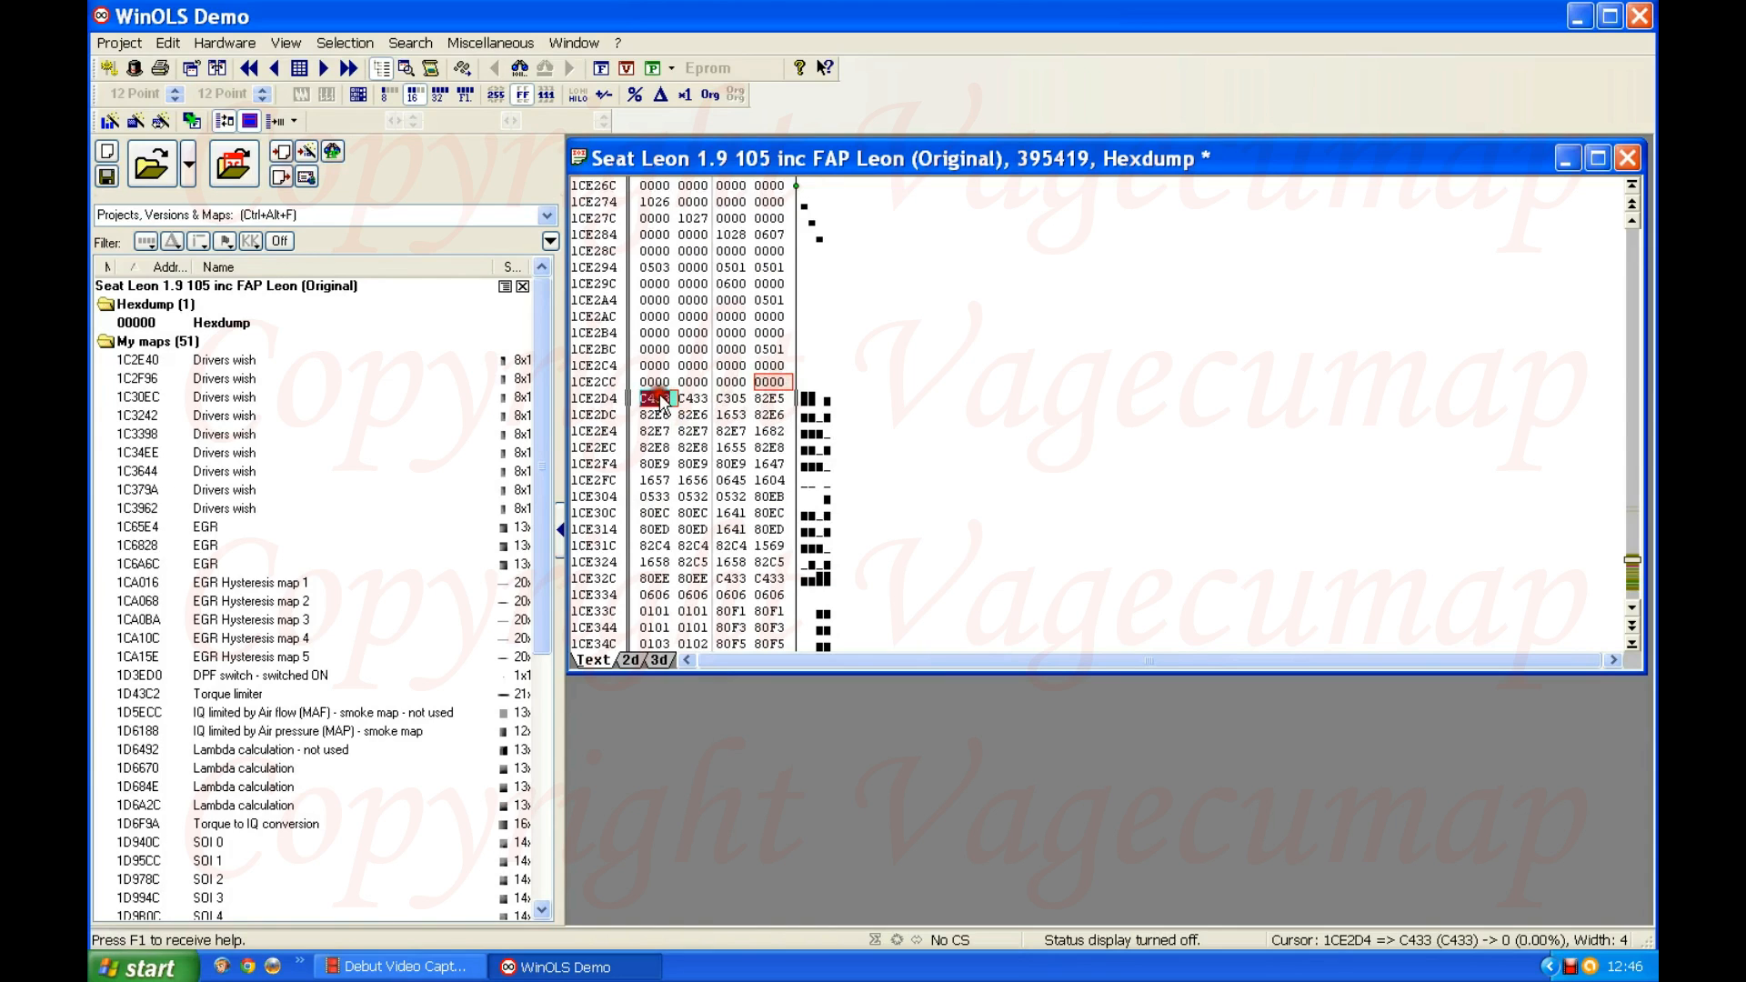
{"action": "left_click", "coordinate": [631, 660]}
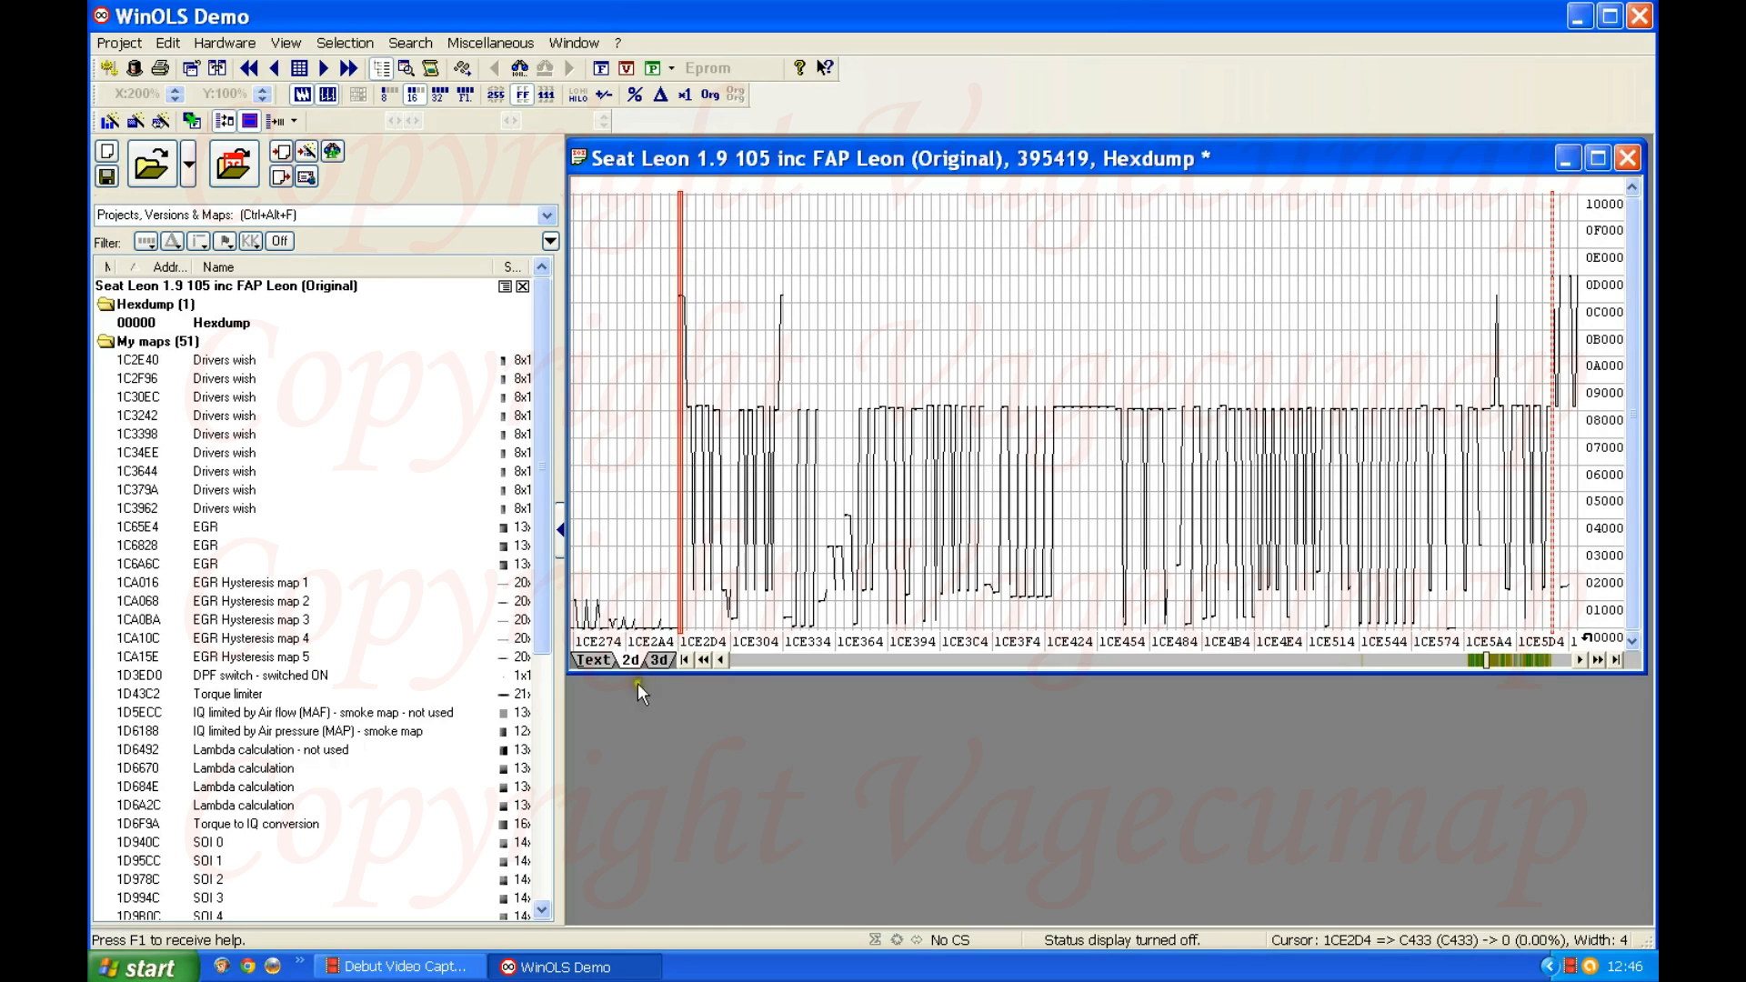
{"action": "left_click", "coordinate": [596, 662]}
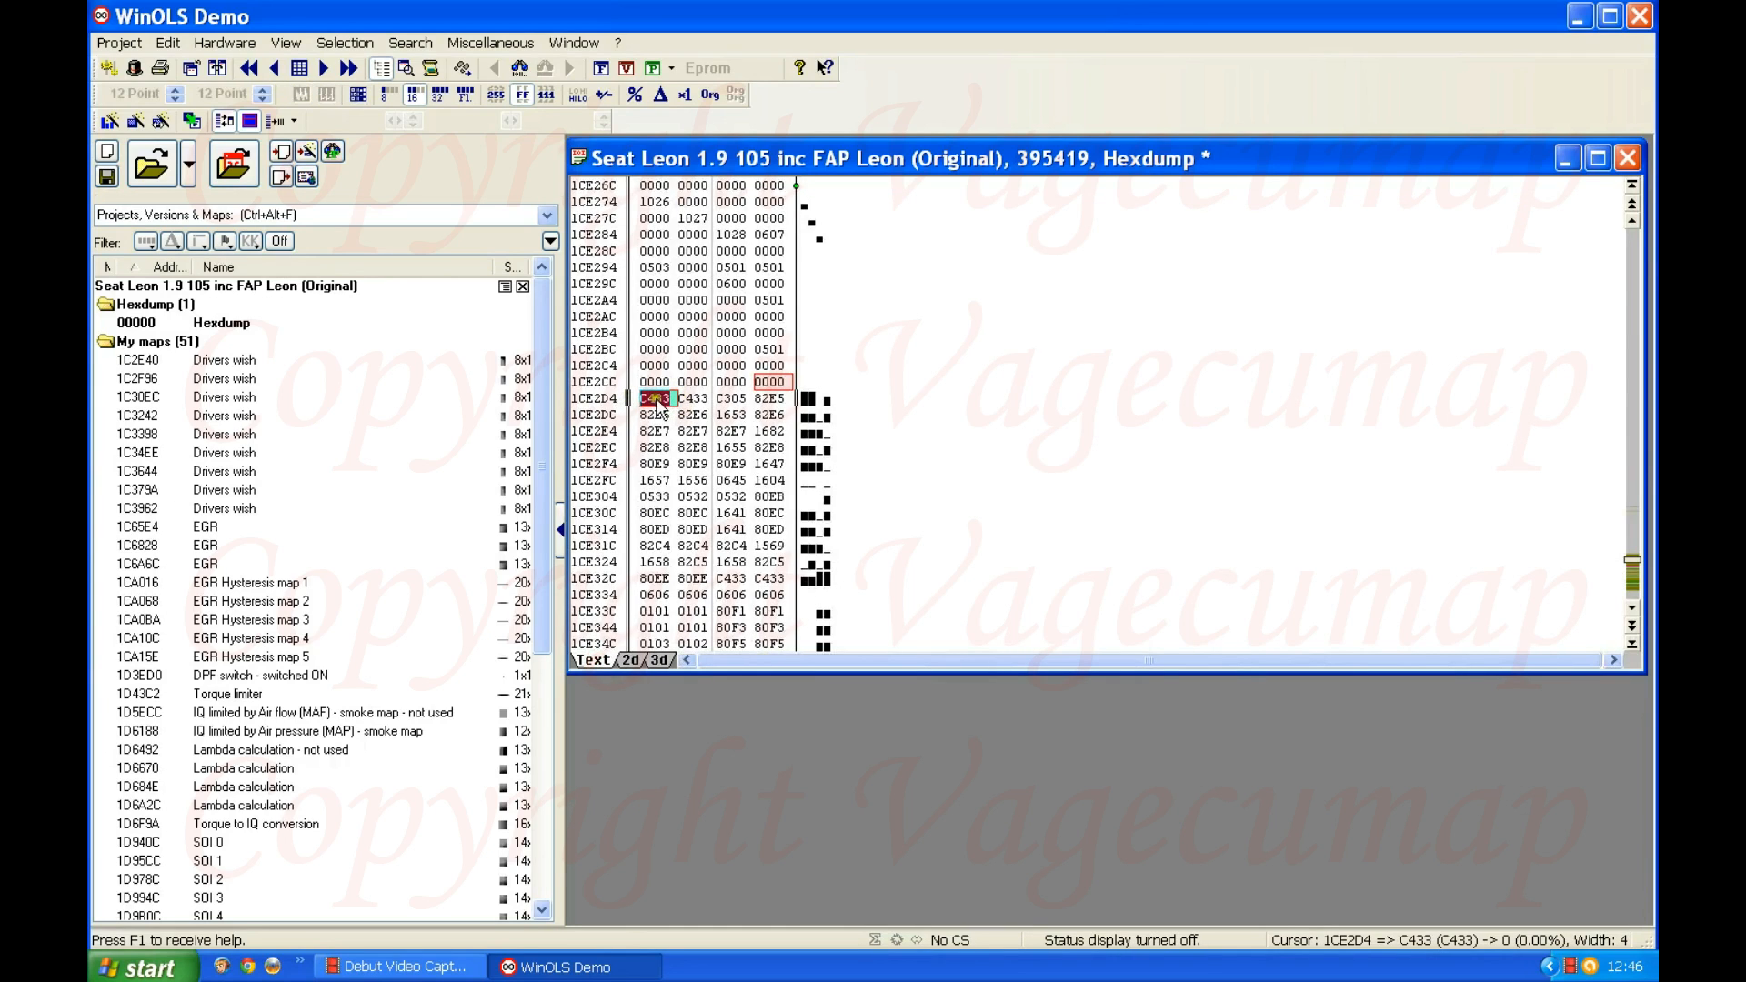
- Place the cursor on the last zero value at 1CE2D2 and go back to the start of the block at 1CD6DC
{"action": "left_click", "coordinate": [775, 382]}
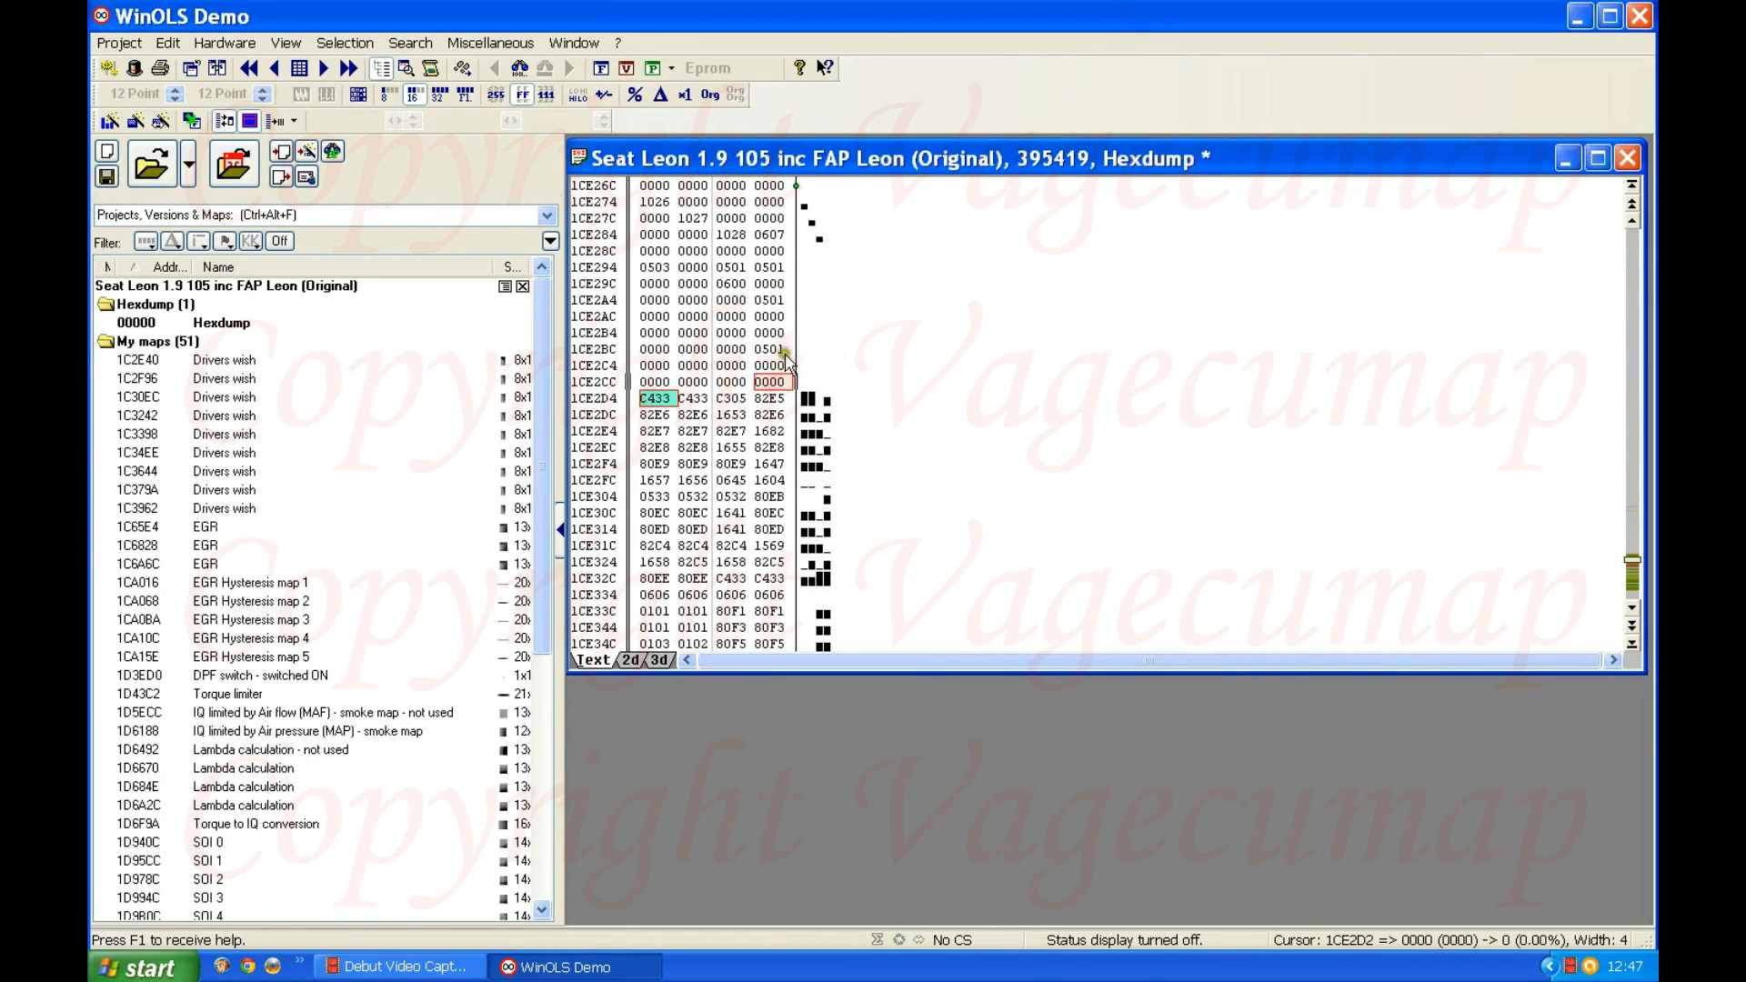
{"action": "scroll", "coordinate": [730, 403], "scroll_direction": "up", "scroll_amount": 9}
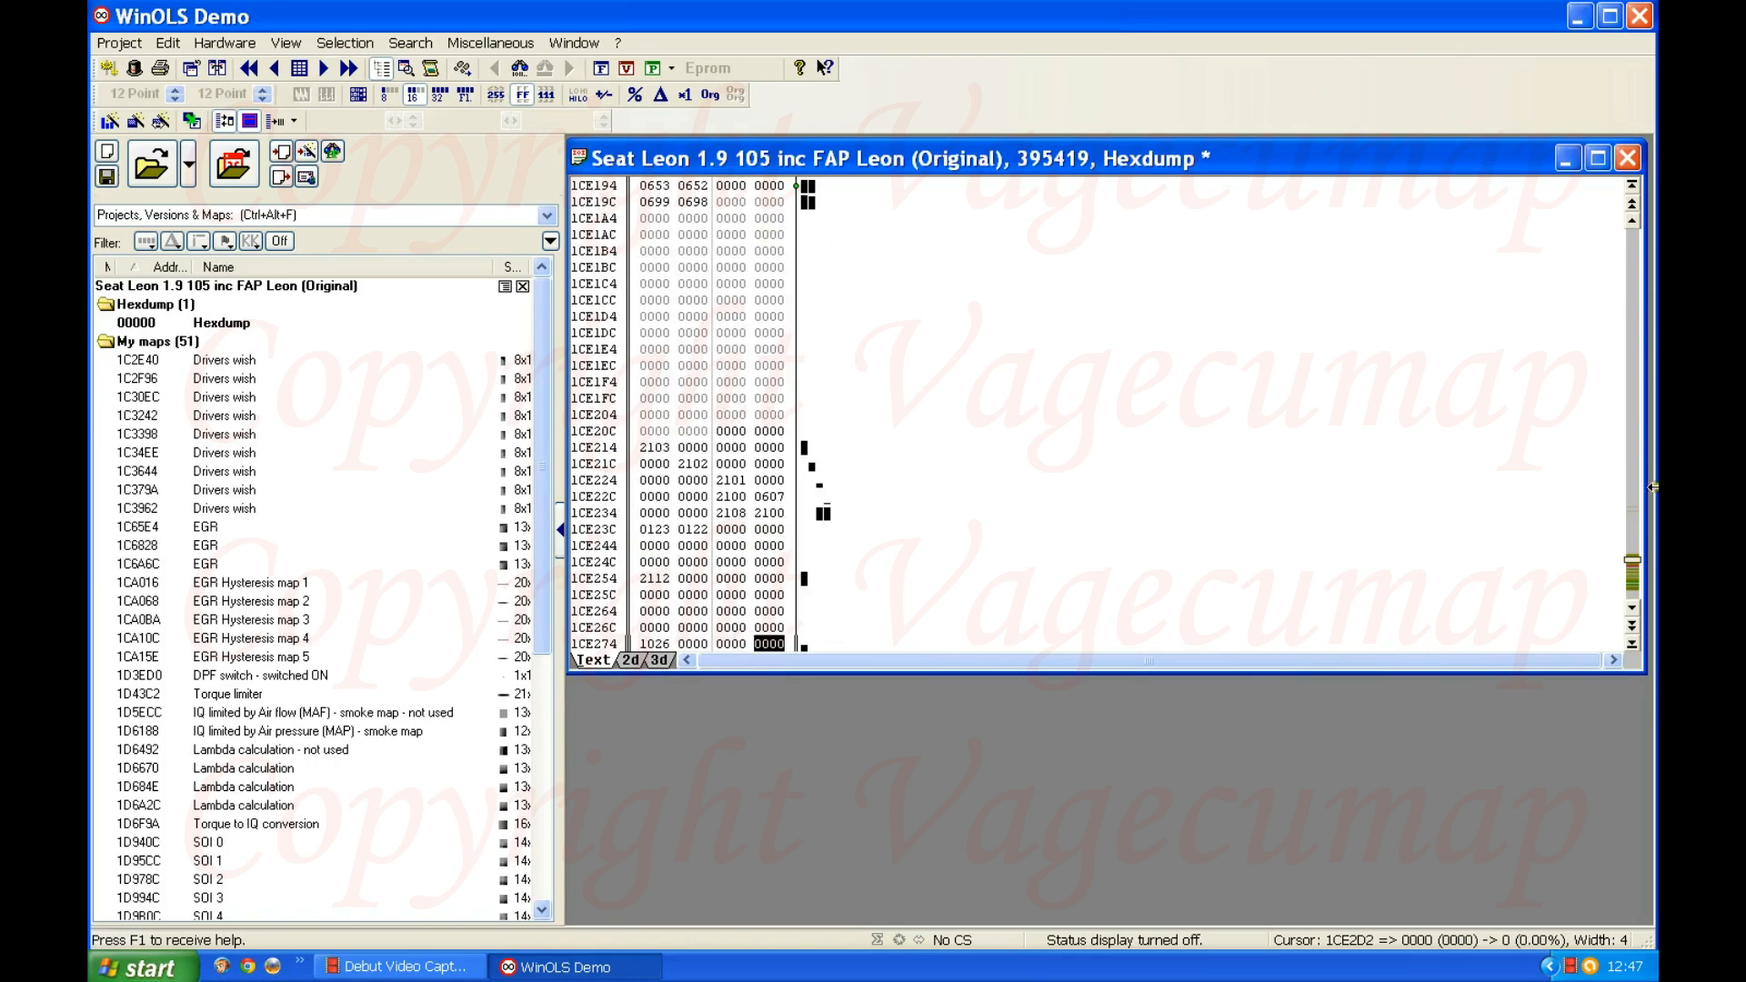
{"action": "left_click_drag", "start_coordinate": [1633, 560], "coordinate": [1642, 492]}
{"action": "left_click", "coordinate": [1039, 472]}
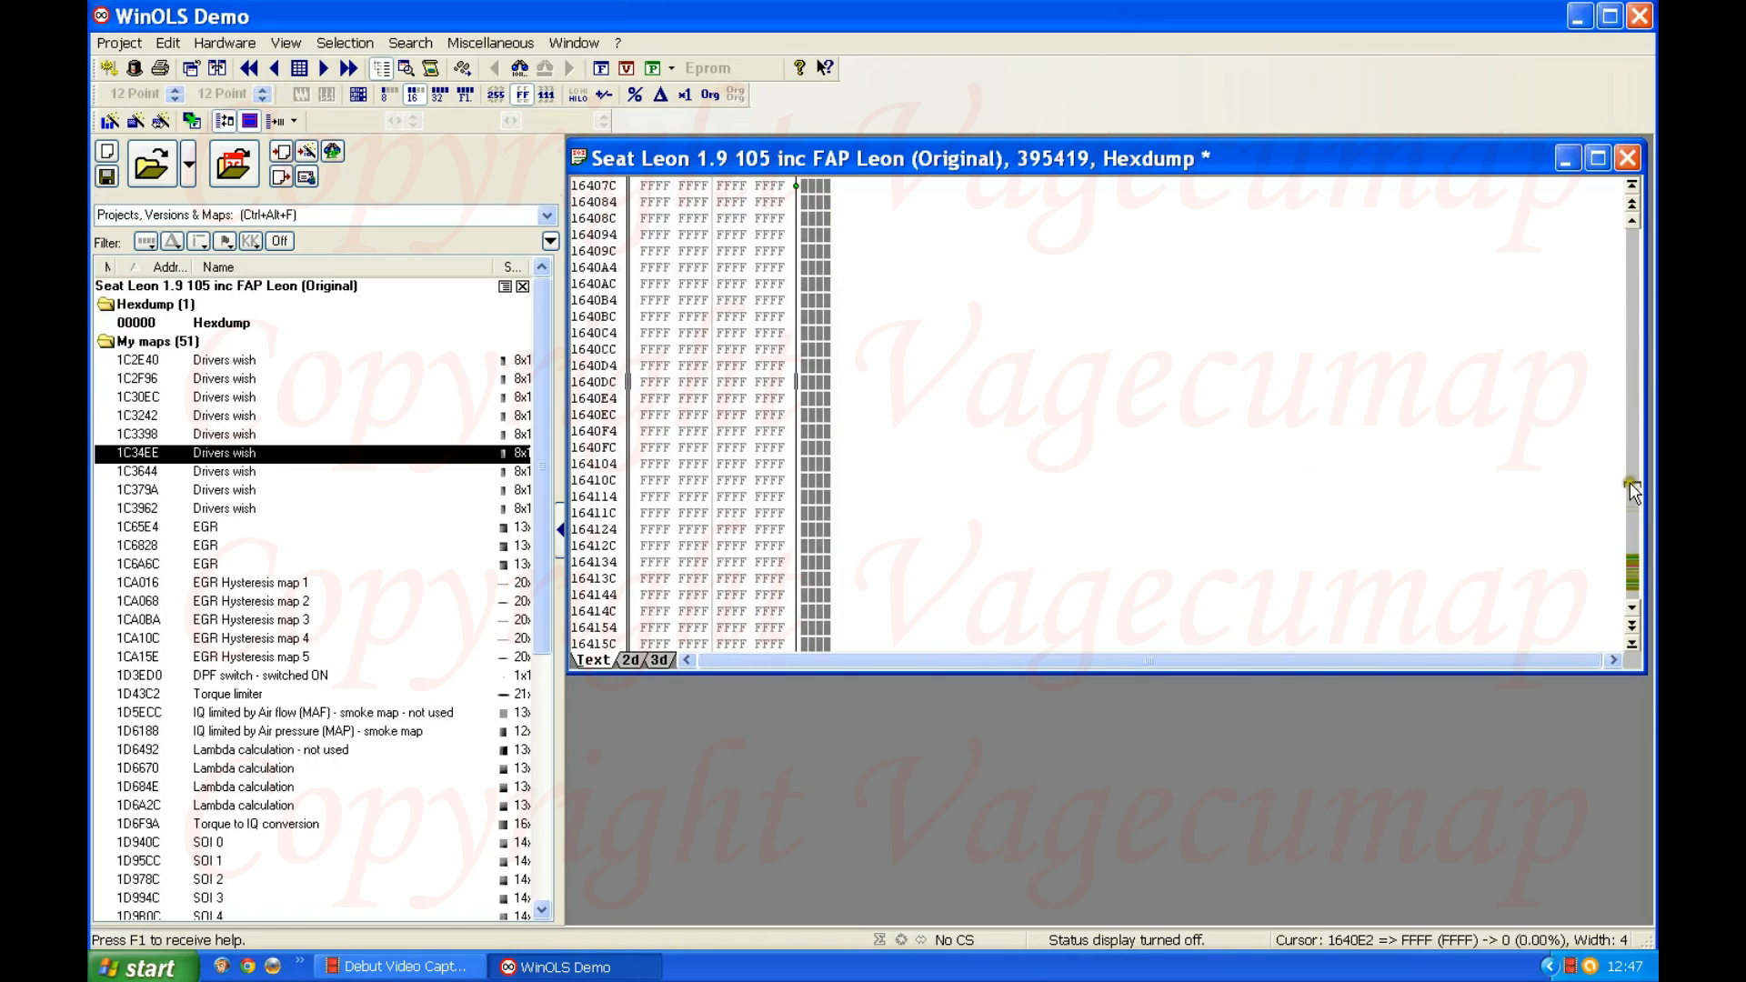
{"action": "left_click_drag", "start_coordinate": [1629, 480], "coordinate": [1630, 591]}
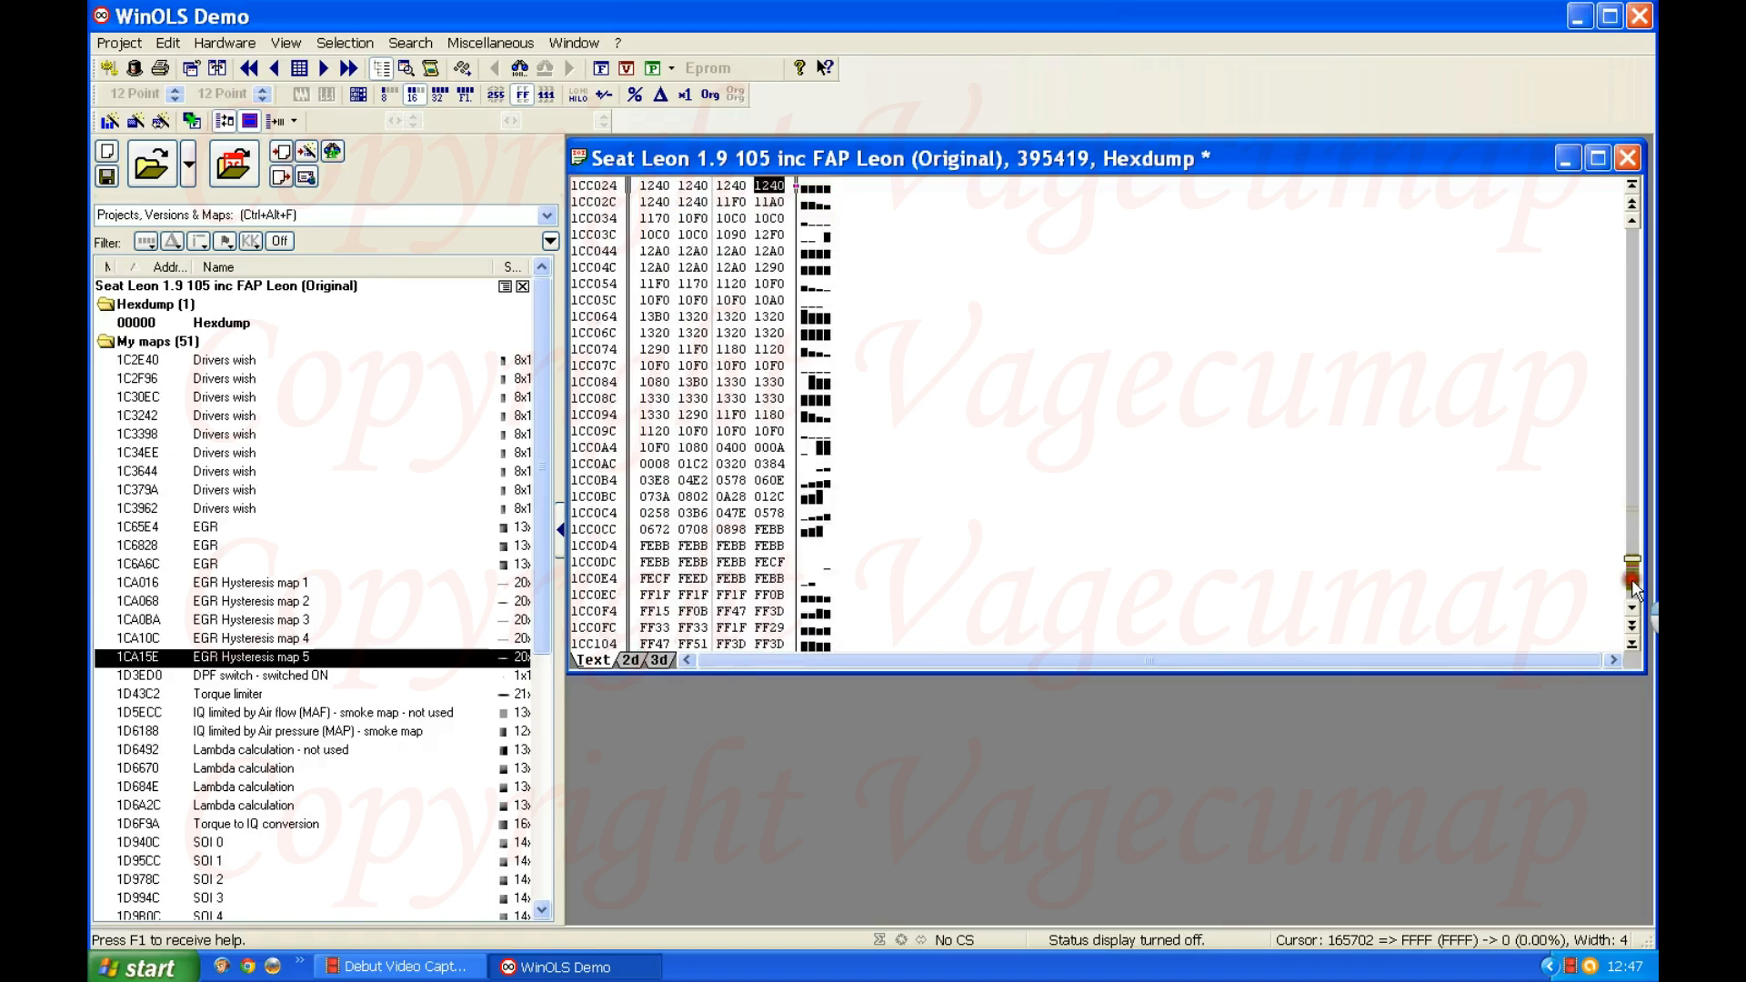
{"action": "mouse_move", "coordinate": [1631, 580]}
{"action": "left_mouse_down"}
{"action": "mouse_move", "coordinate": [1624, 534]}
{"action": "mouse_move", "coordinate": [1635, 588]}
{"action": "left_mouse_up"}
{"action": "scroll", "coordinate": [1428, 557], "scroll_direction": "up", "scroll_amount": 2}
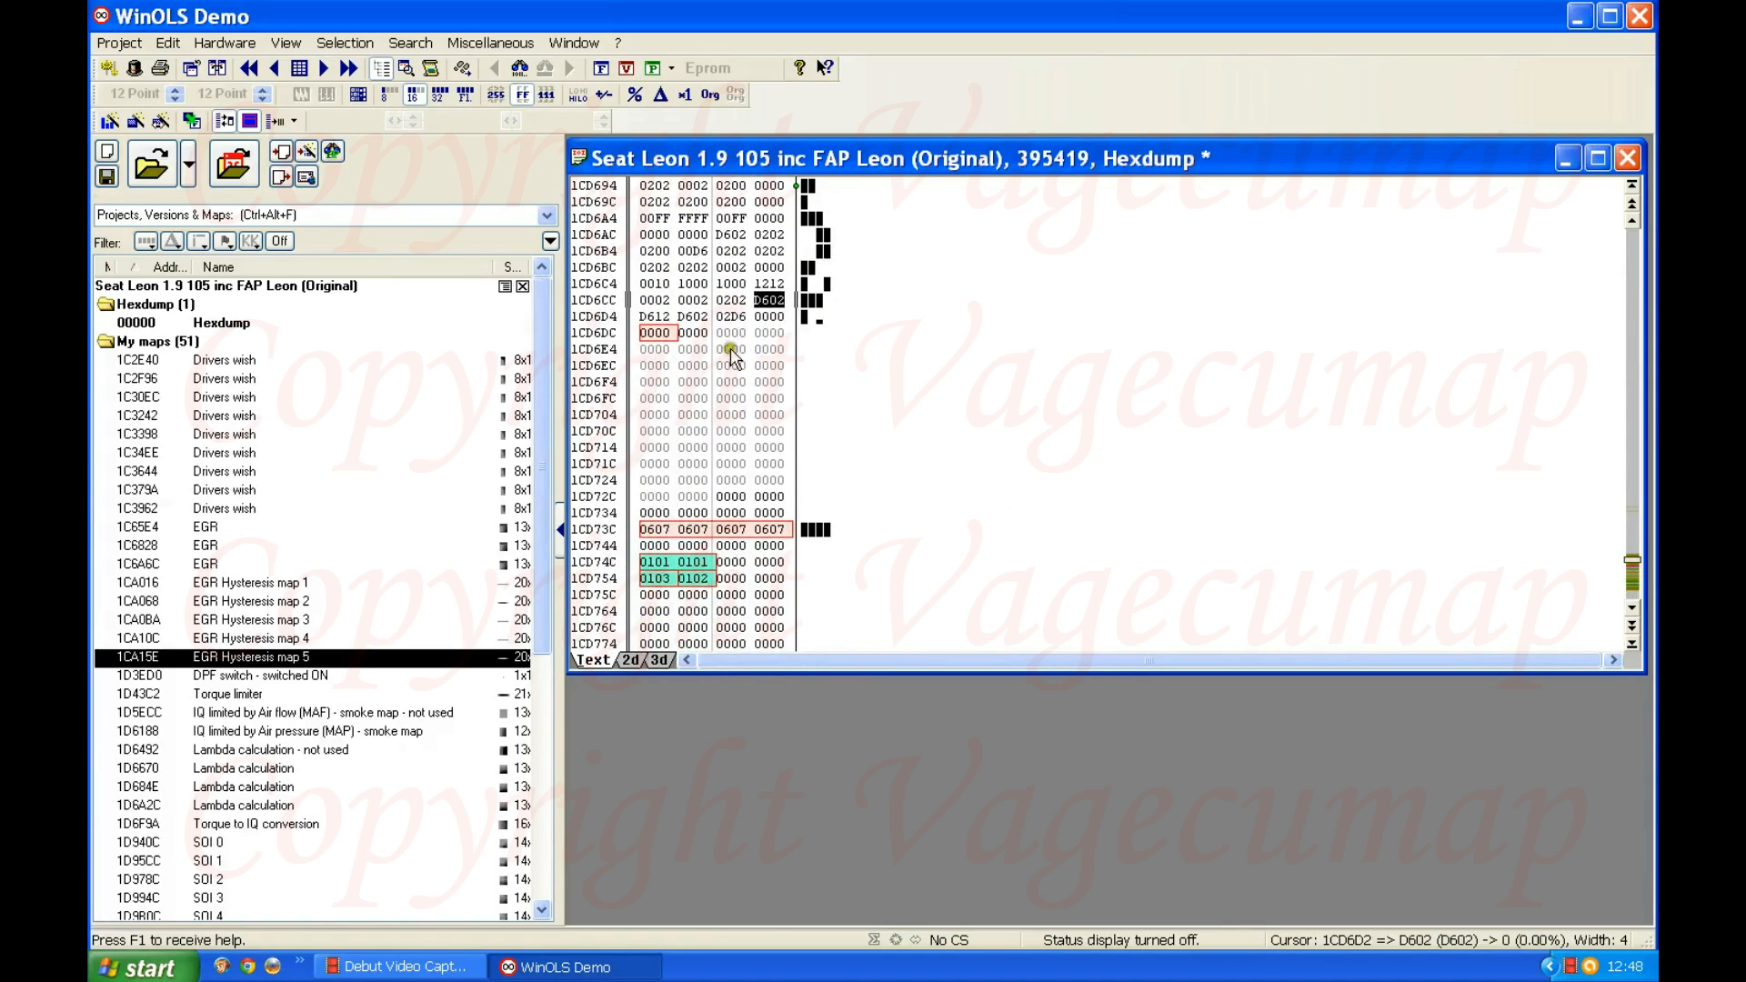
- Review the whole P-code block again from 1CD6DC down to its last zero value at 1CE2D2
{"action": "scroll", "coordinate": [794, 340], "scroll_direction": "down", "scroll_amount": 15}
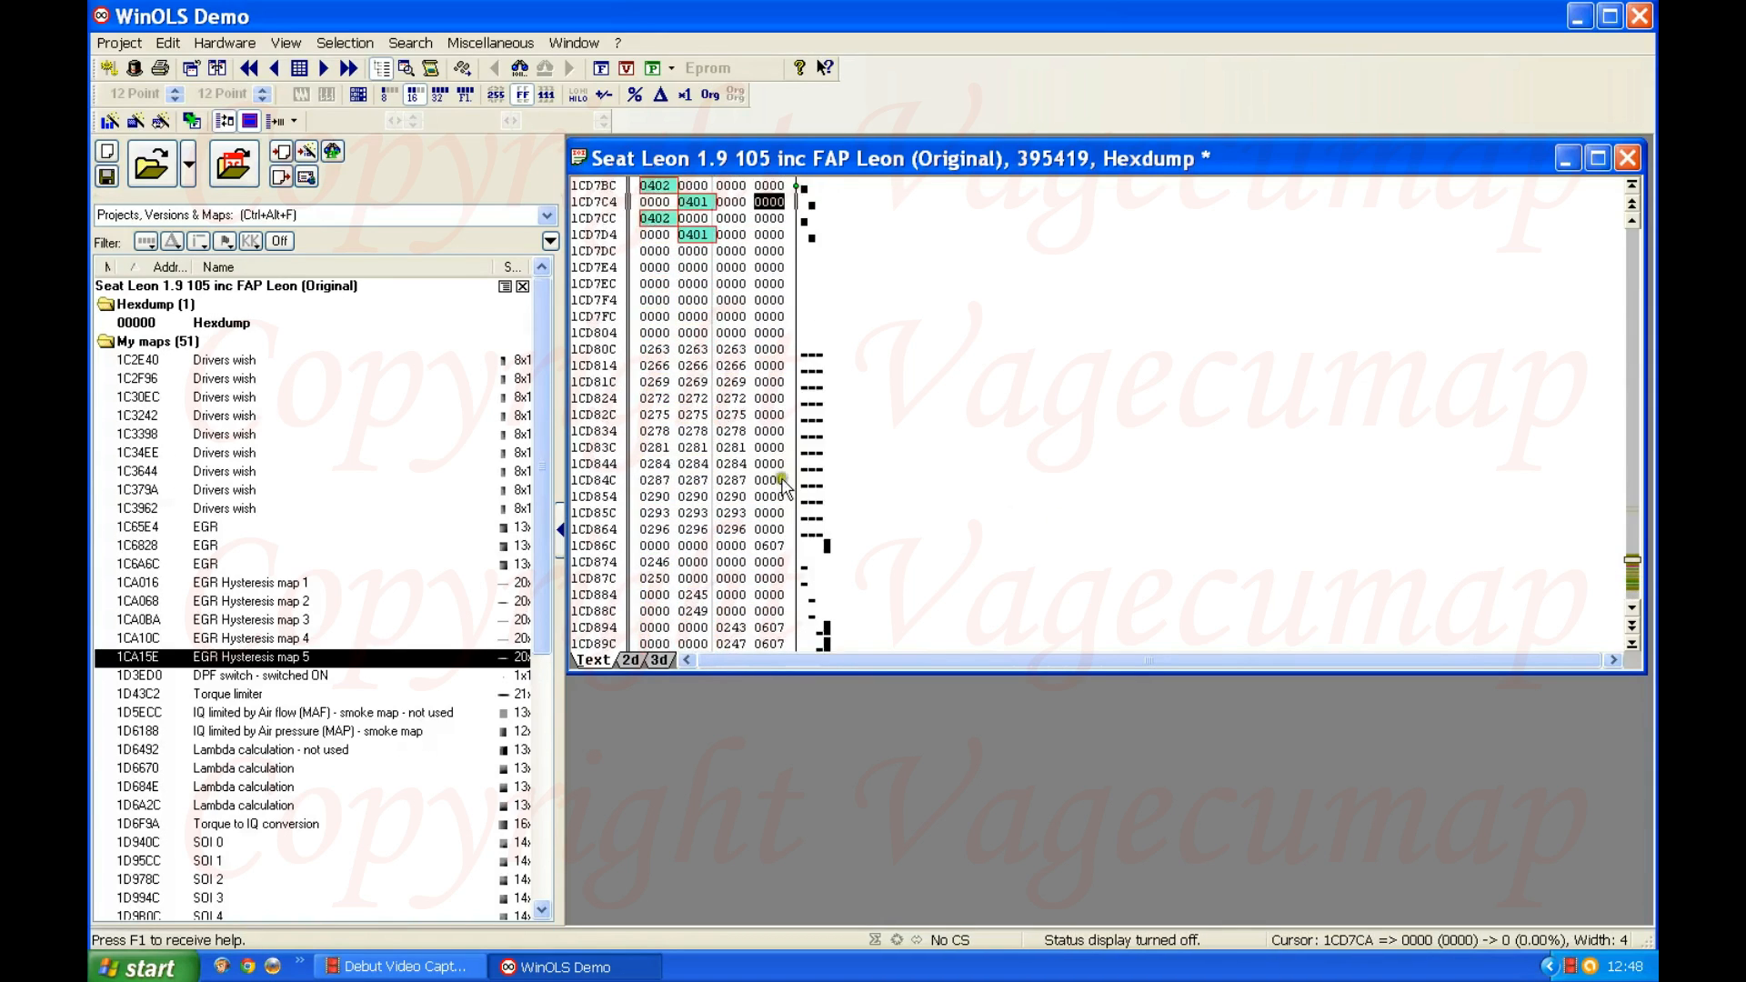
{"action": "scroll", "coordinate": [774, 455], "scroll_direction": "down", "scroll_amount": 9}
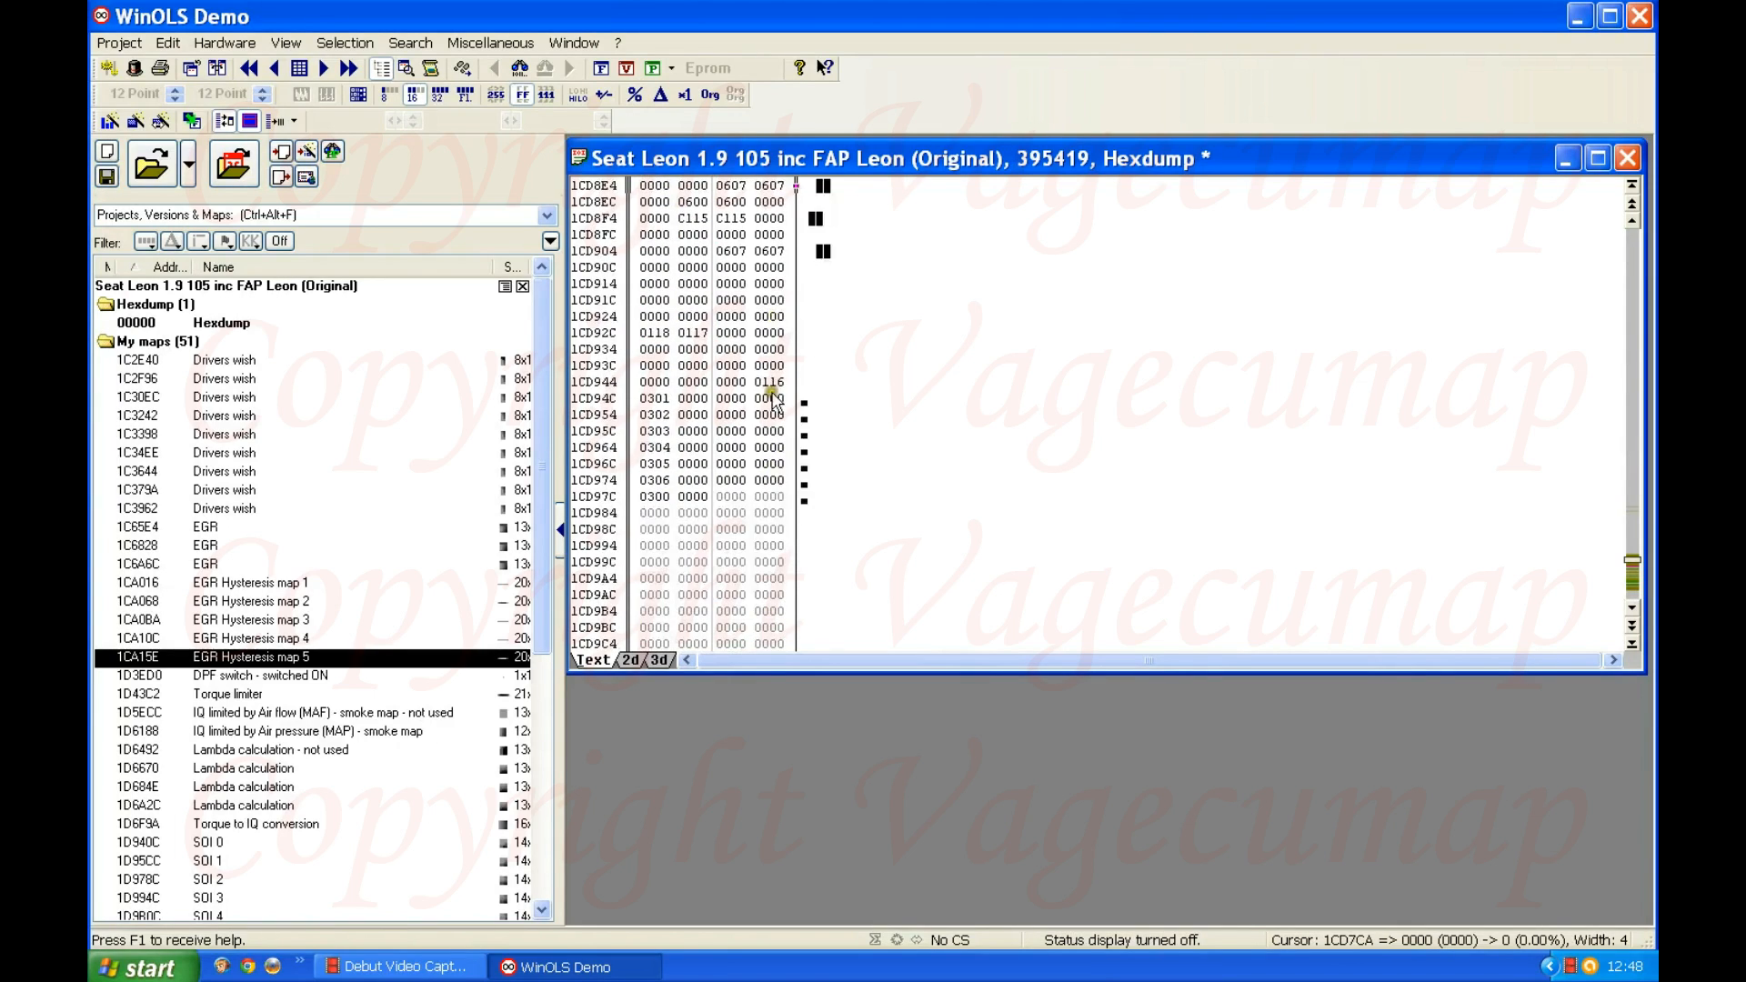
{"action": "scroll", "coordinate": [770, 427], "scroll_direction": "down", "scroll_amount": 3}
{"action": "scroll", "coordinate": [774, 455], "scroll_direction": "down", "scroll_amount": 14}
{"action": "scroll", "coordinate": [780, 552], "scroll_direction": "down", "scroll_amount": 16}
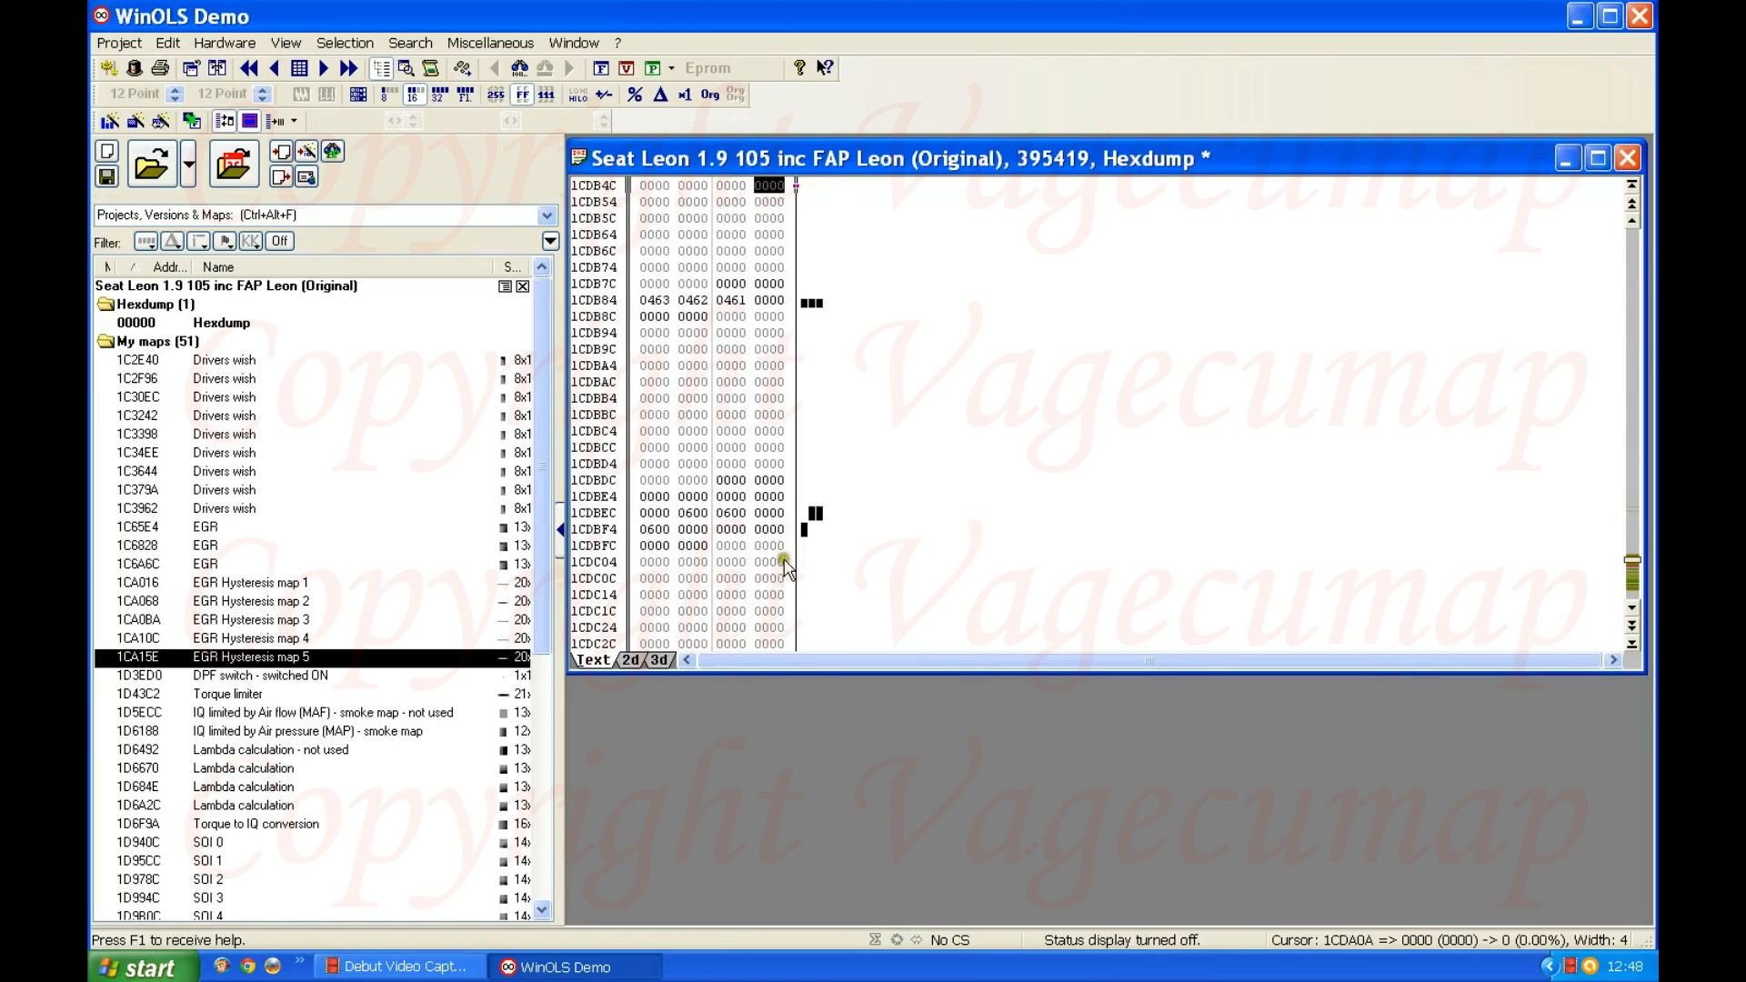
{"action": "scroll", "coordinate": [788, 600], "scroll_direction": "down", "scroll_amount": 12}
{"action": "scroll", "coordinate": [782, 607], "scroll_direction": "down", "scroll_amount": 17}
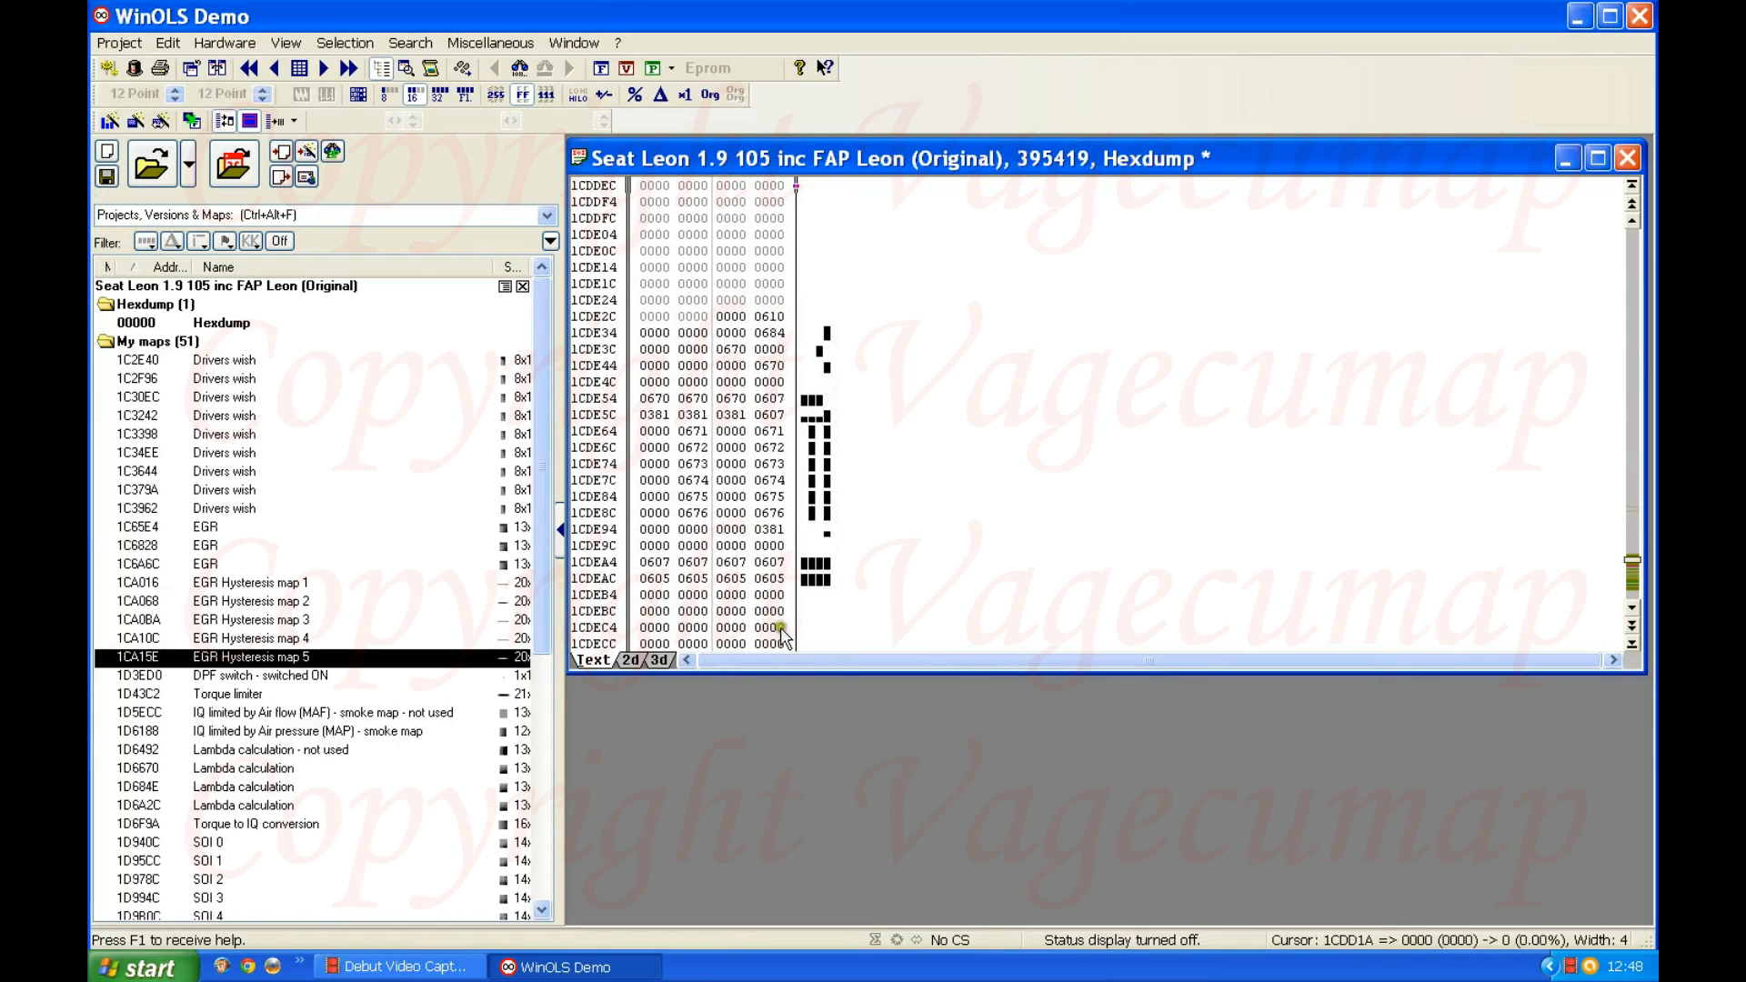
{"action": "scroll", "coordinate": [784, 603], "scroll_direction": "down", "scroll_amount": 8}
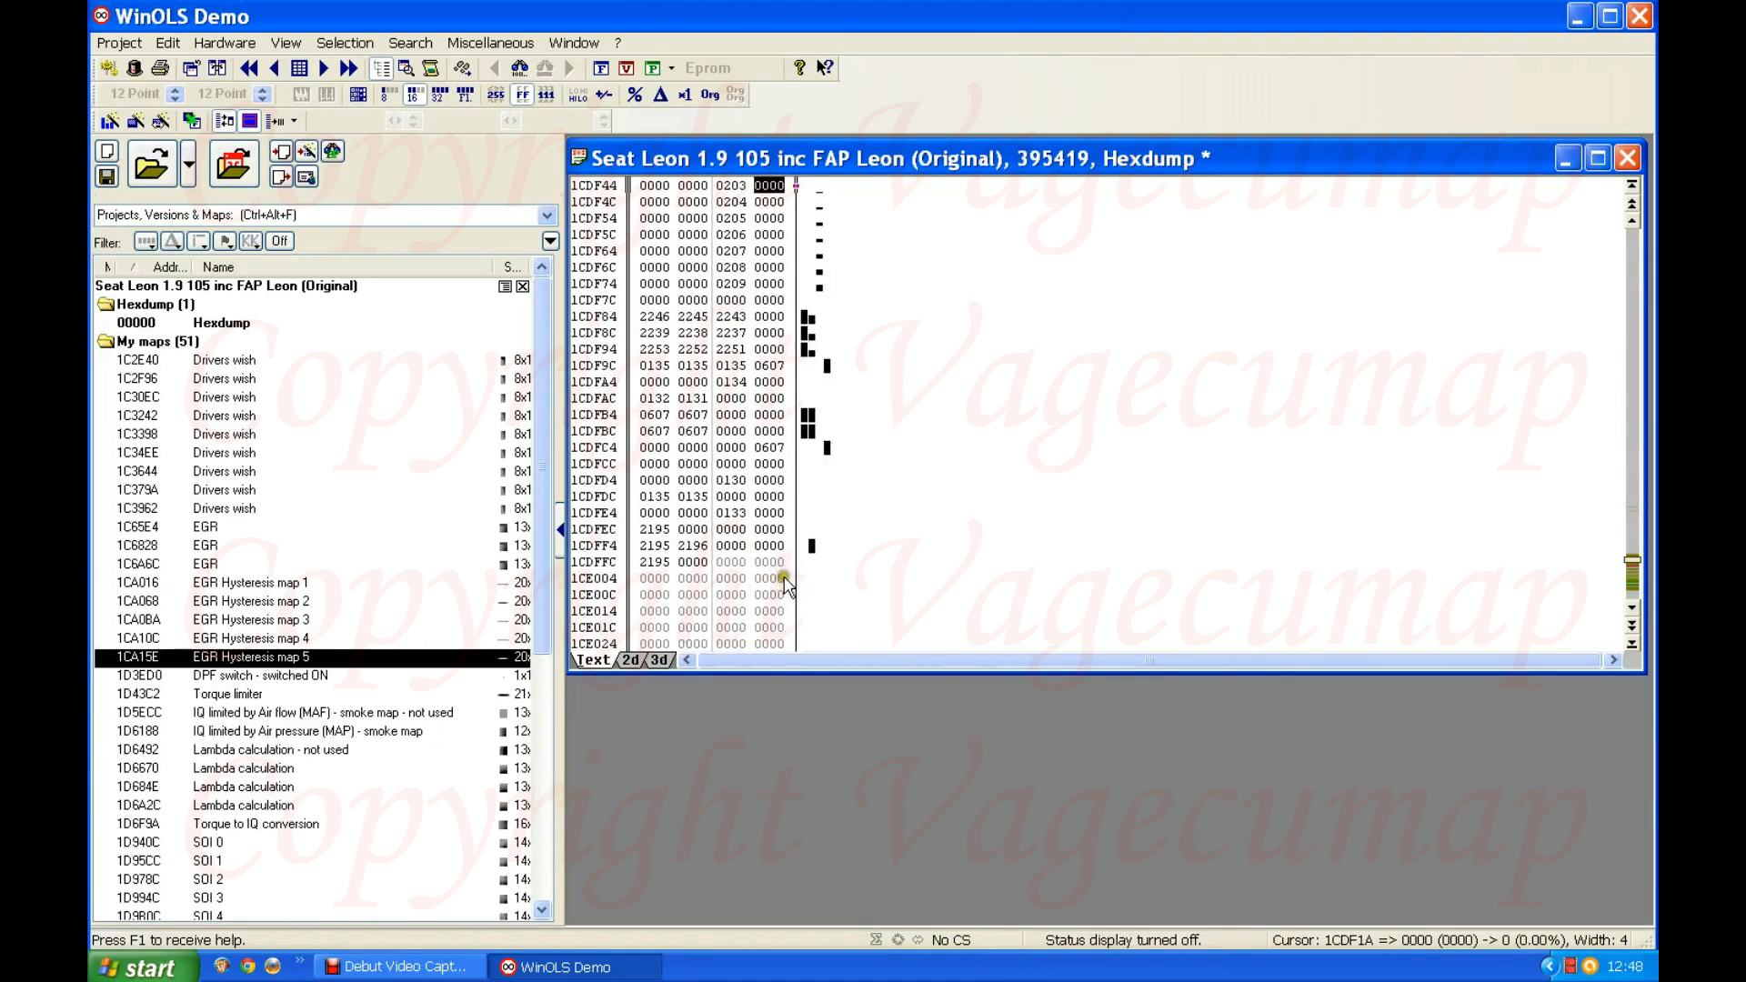
{"action": "scroll", "coordinate": [766, 435], "scroll_direction": "down", "scroll_amount": 12}
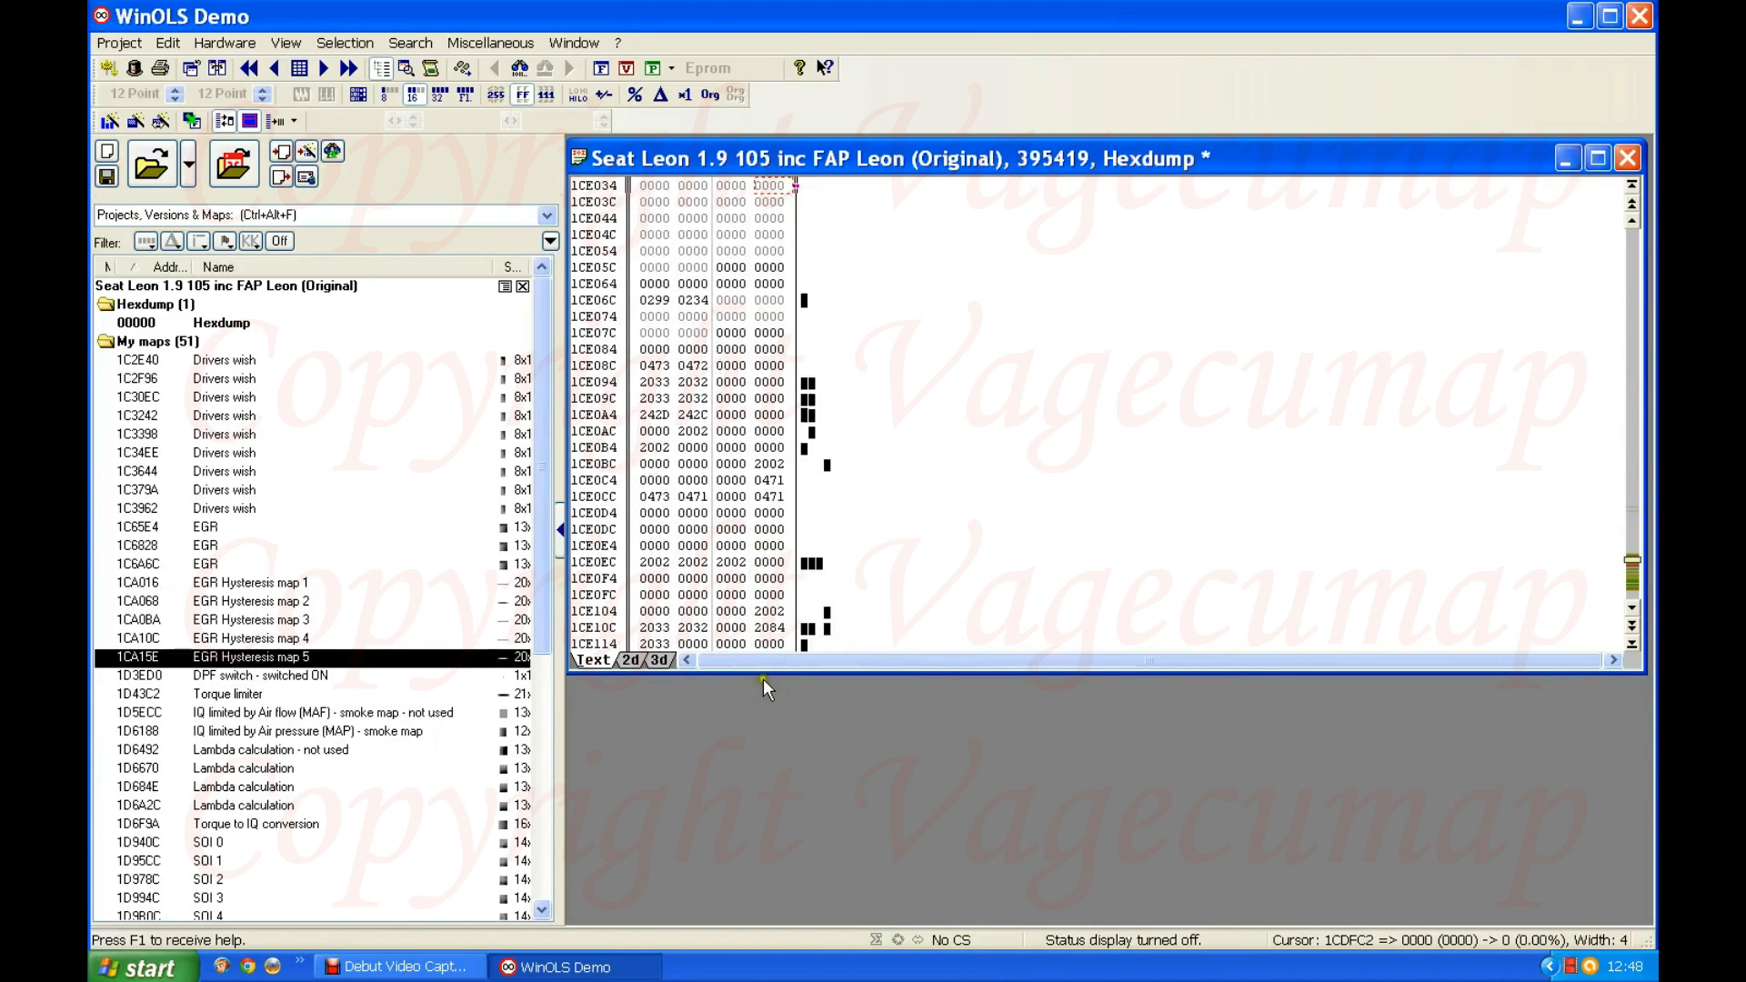
{"action": "scroll", "coordinate": [798, 464], "scroll_direction": "down", "scroll_amount": 13}
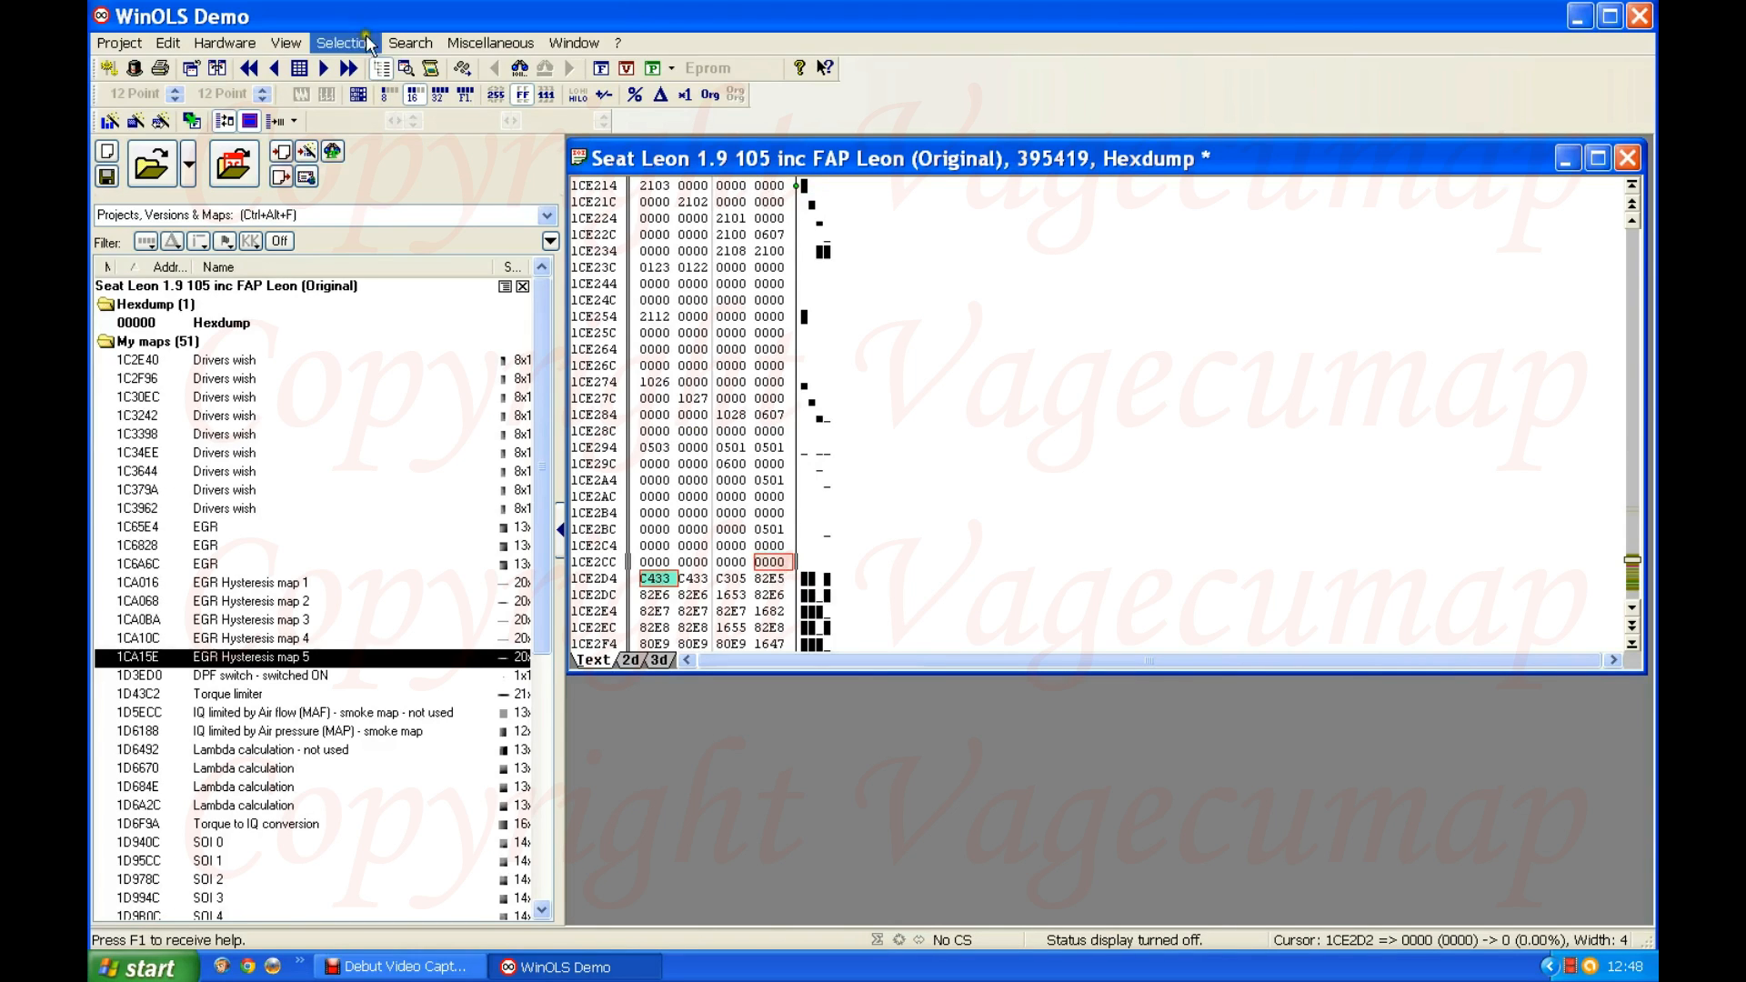
- Edit the "P-codes end" comment at 1CE2D2, replacing one character with 3, and save it
{"action": "left_click", "coordinate": [411, 43]}
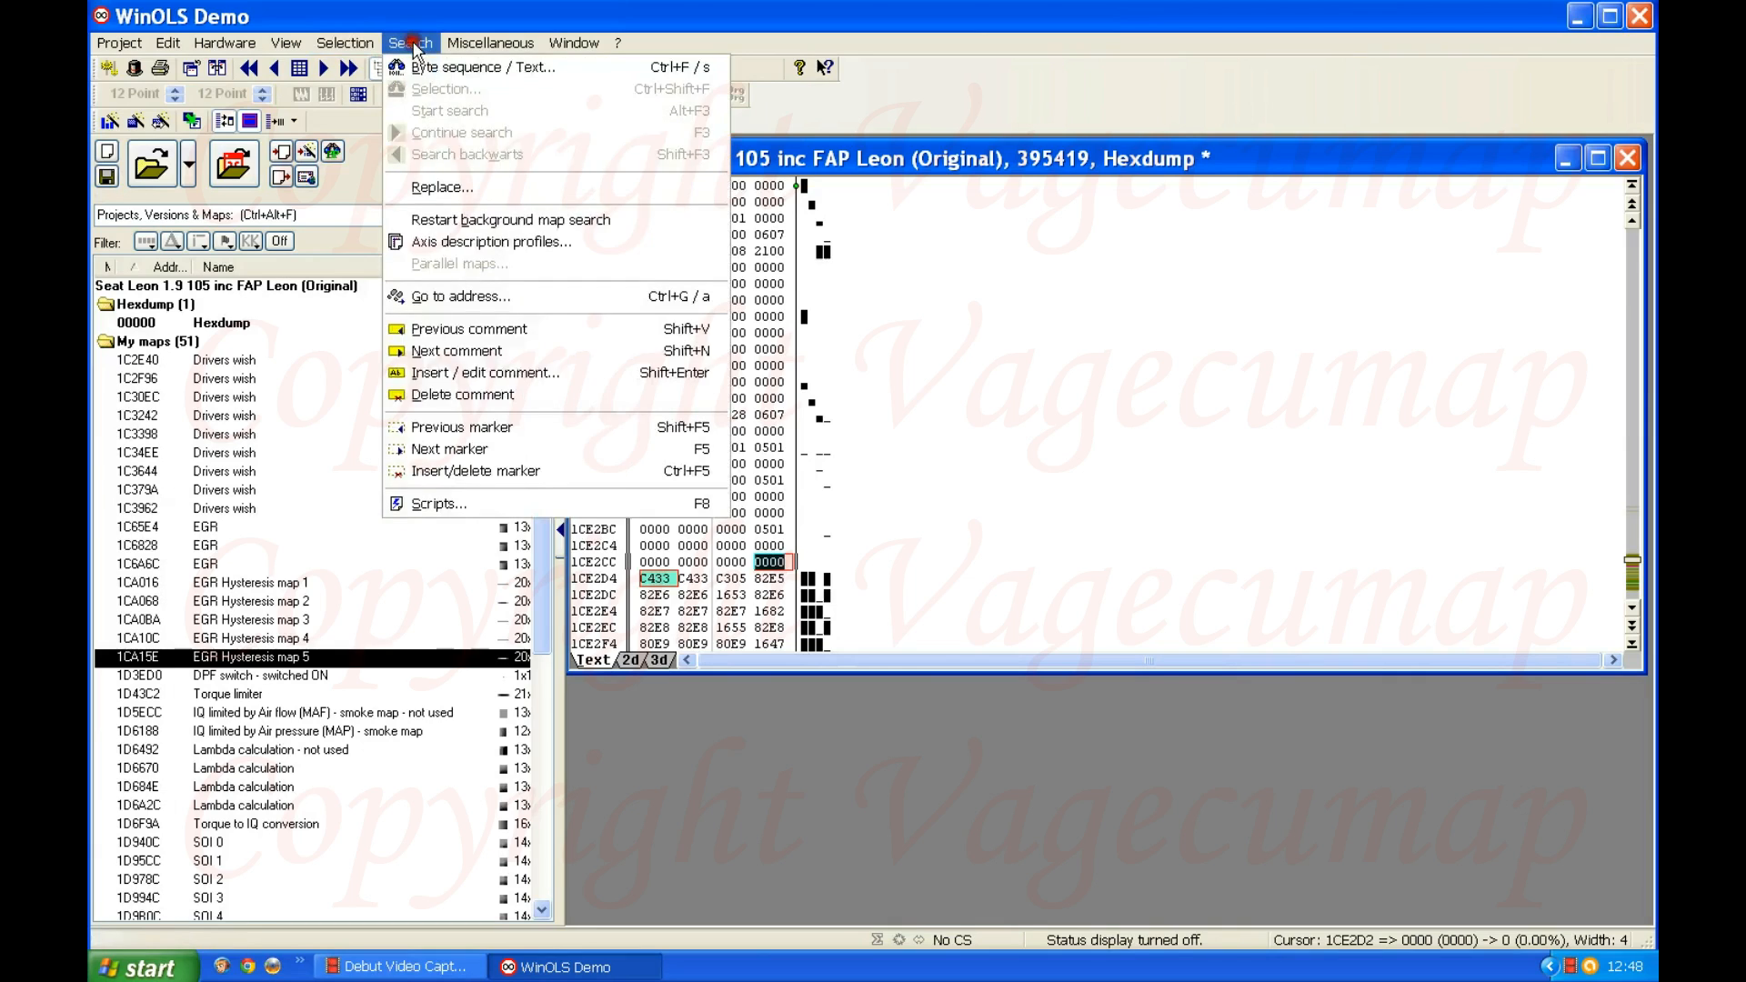
{"action": "left_click", "coordinate": [482, 374]}
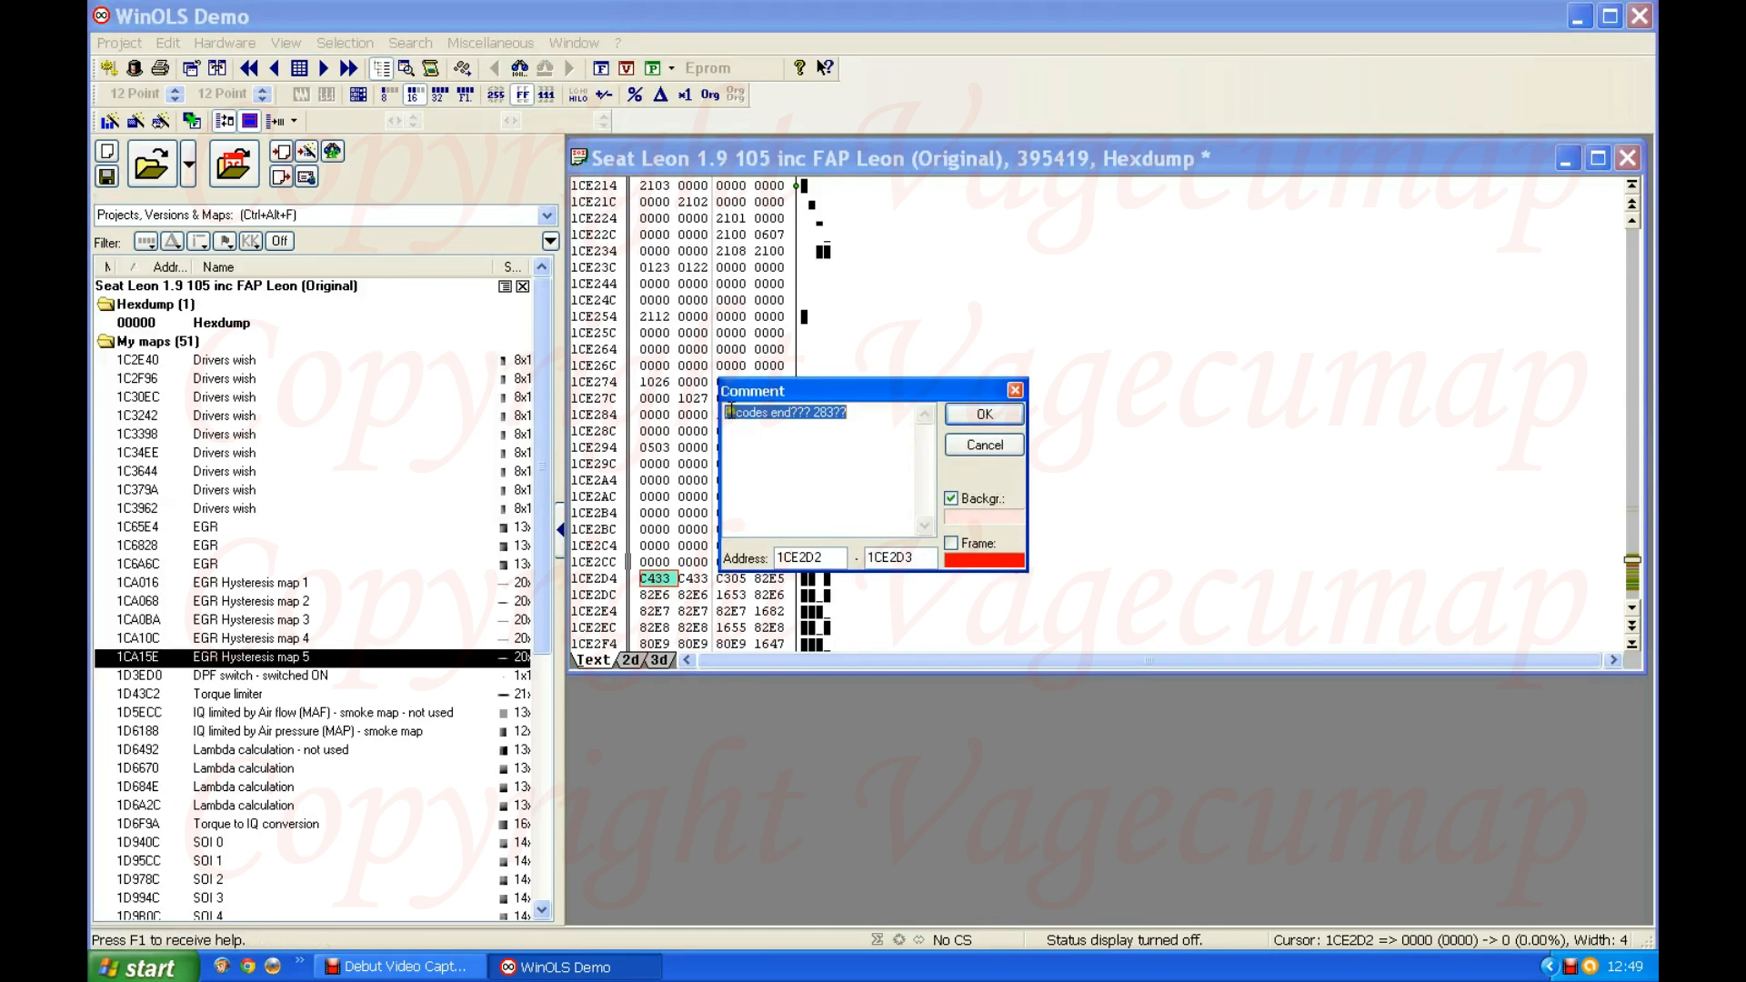
{"action": "left_click", "coordinate": [793, 421]}
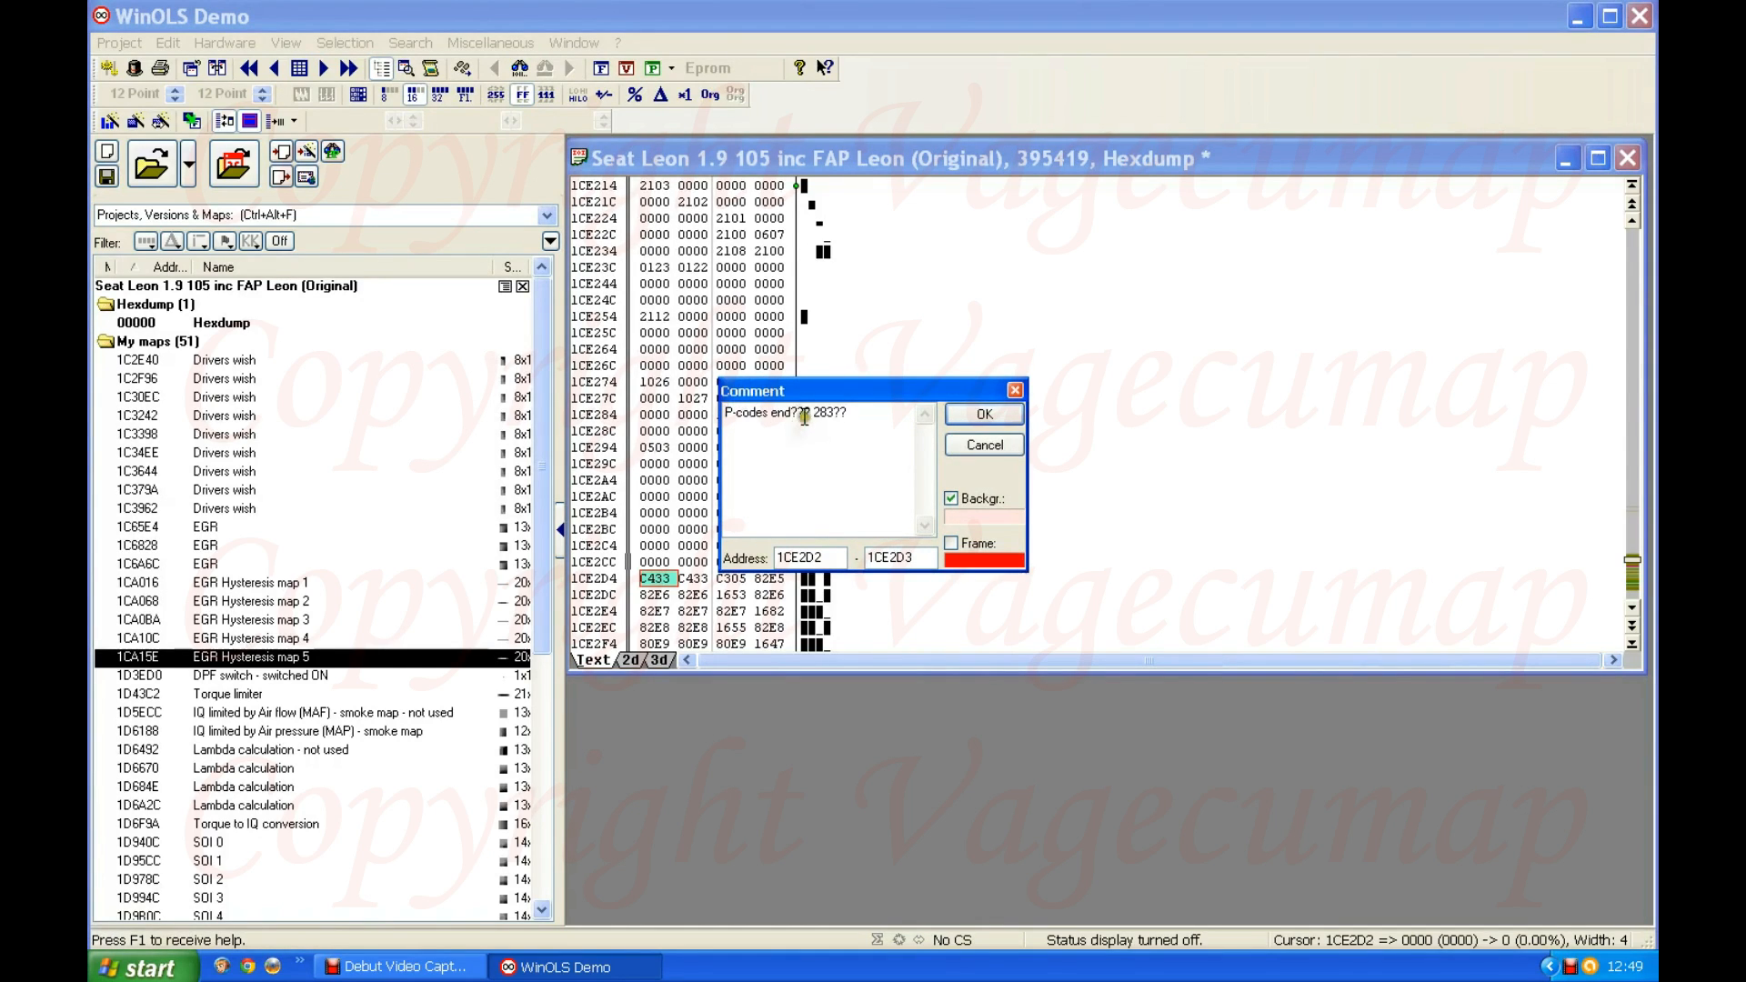
{"action": "left_click", "coordinate": [819, 411]}
{"action": "key", "text": "BackSpace"}
{"action": "type", "text": "3"}
{"action": "left_click", "coordinate": [978, 417]}
- Examine the rows around the end of the P-code block and select the C433 value at 1CE2D4
{"action": "scroll", "coordinate": [962, 401], "scroll_direction": "down", "scroll_amount": 2}
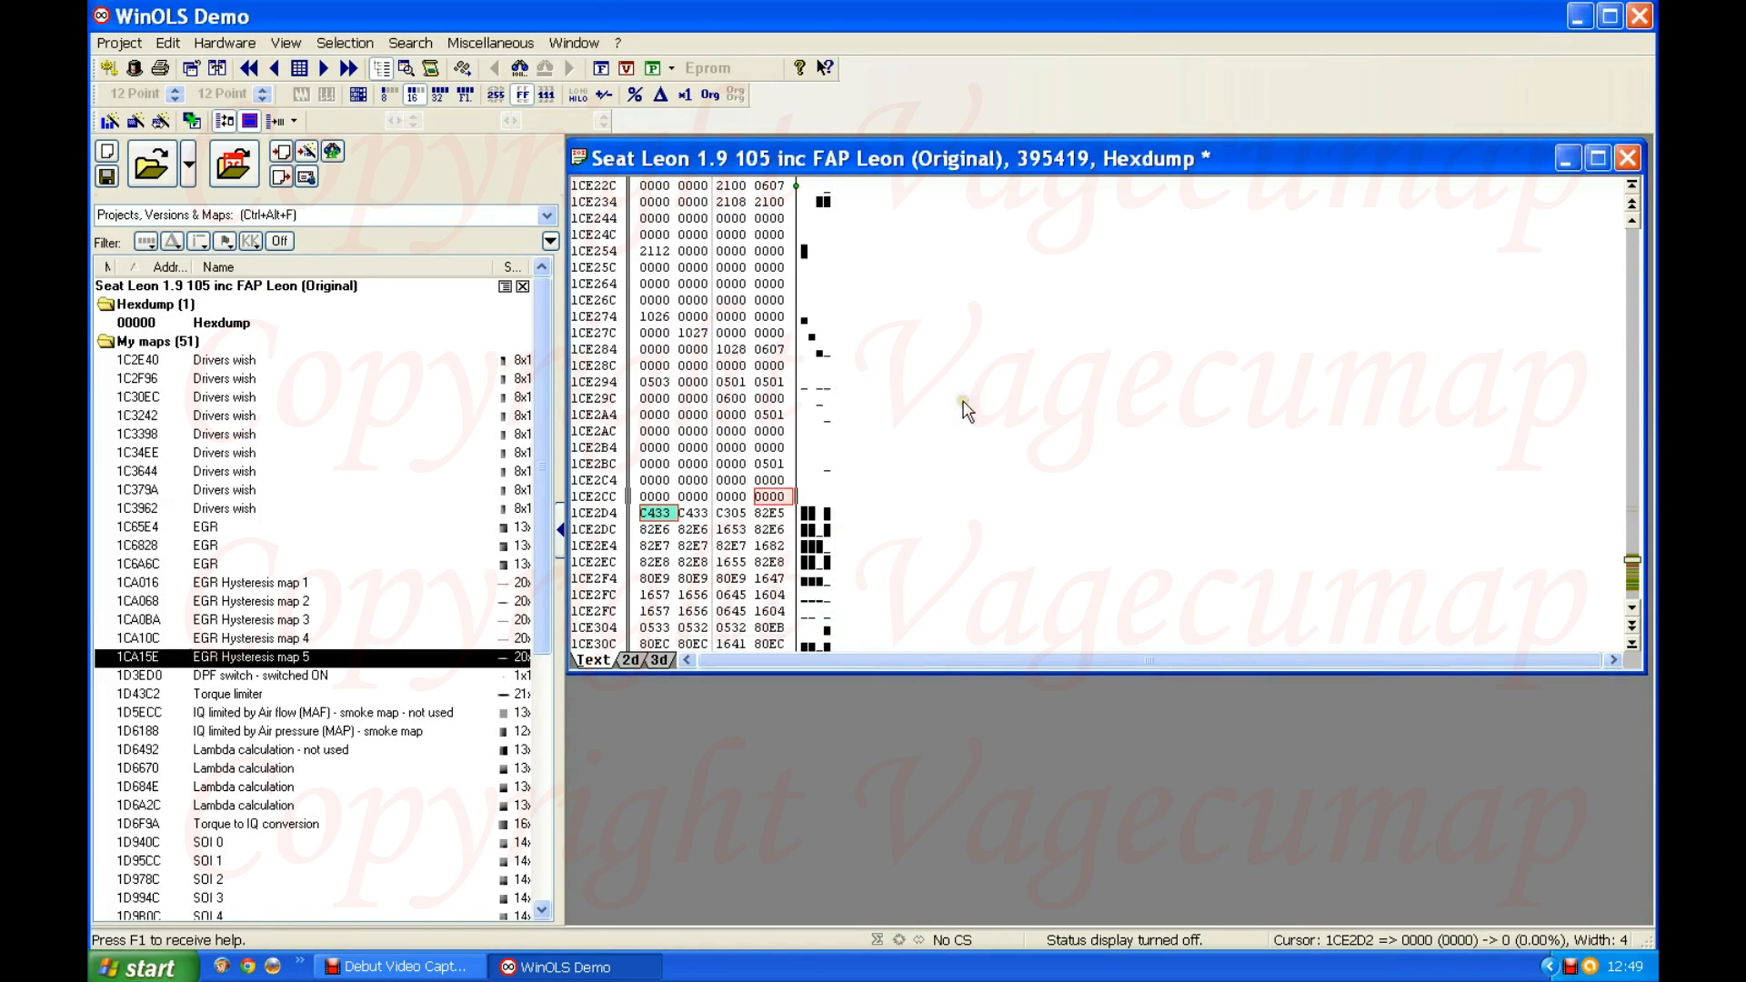
{"action": "scroll", "coordinate": [1017, 309], "scroll_direction": "down", "scroll_amount": 4}
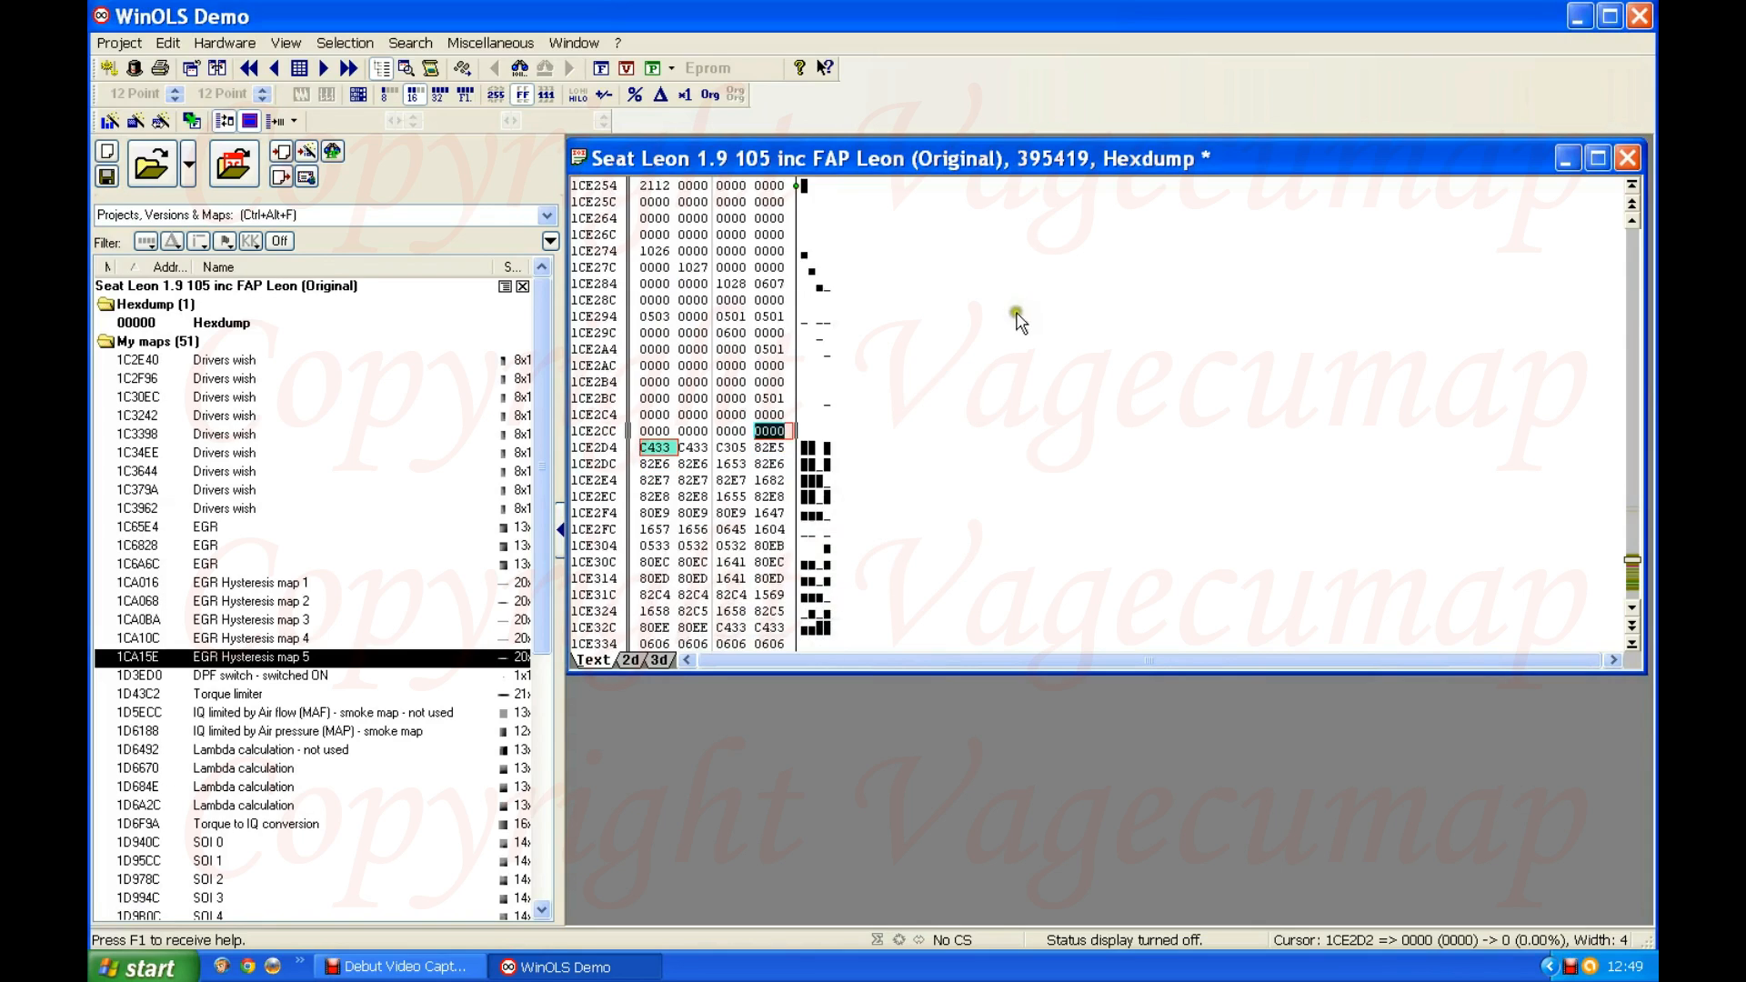
{"action": "scroll", "coordinate": [1016, 311], "scroll_direction": "up", "scroll_amount": 5}
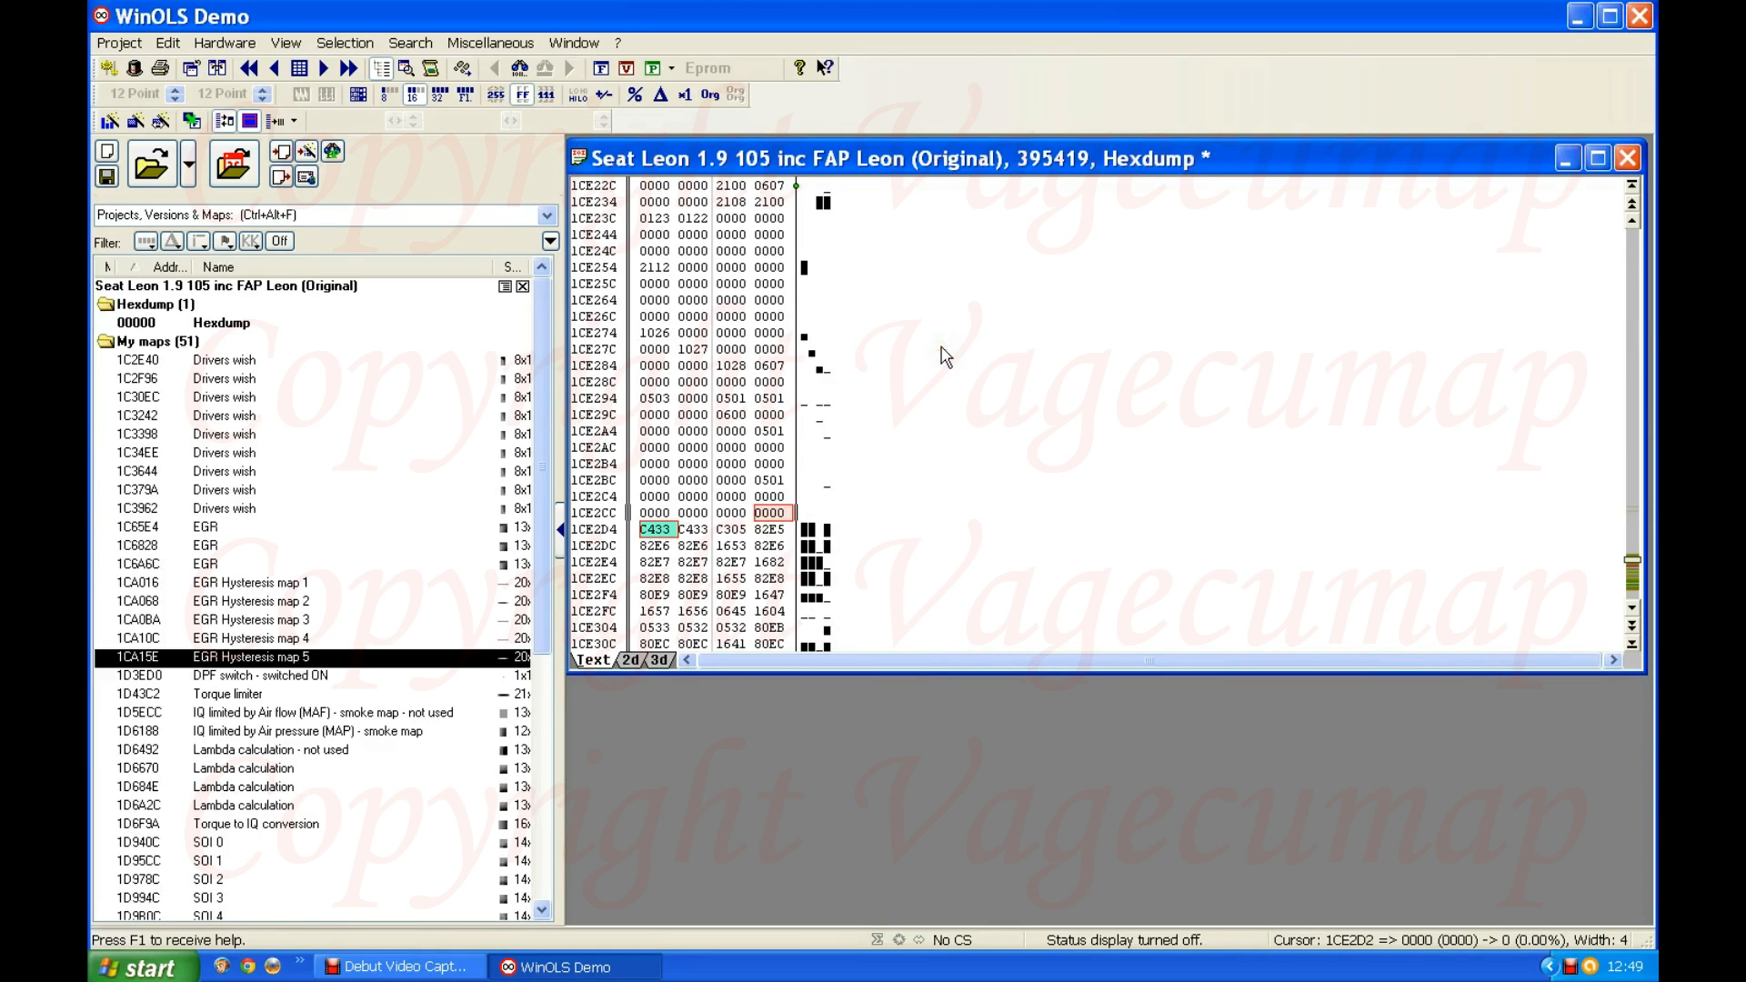
{"action": "scroll", "coordinate": [946, 357], "scroll_direction": "down", "scroll_amount": 2}
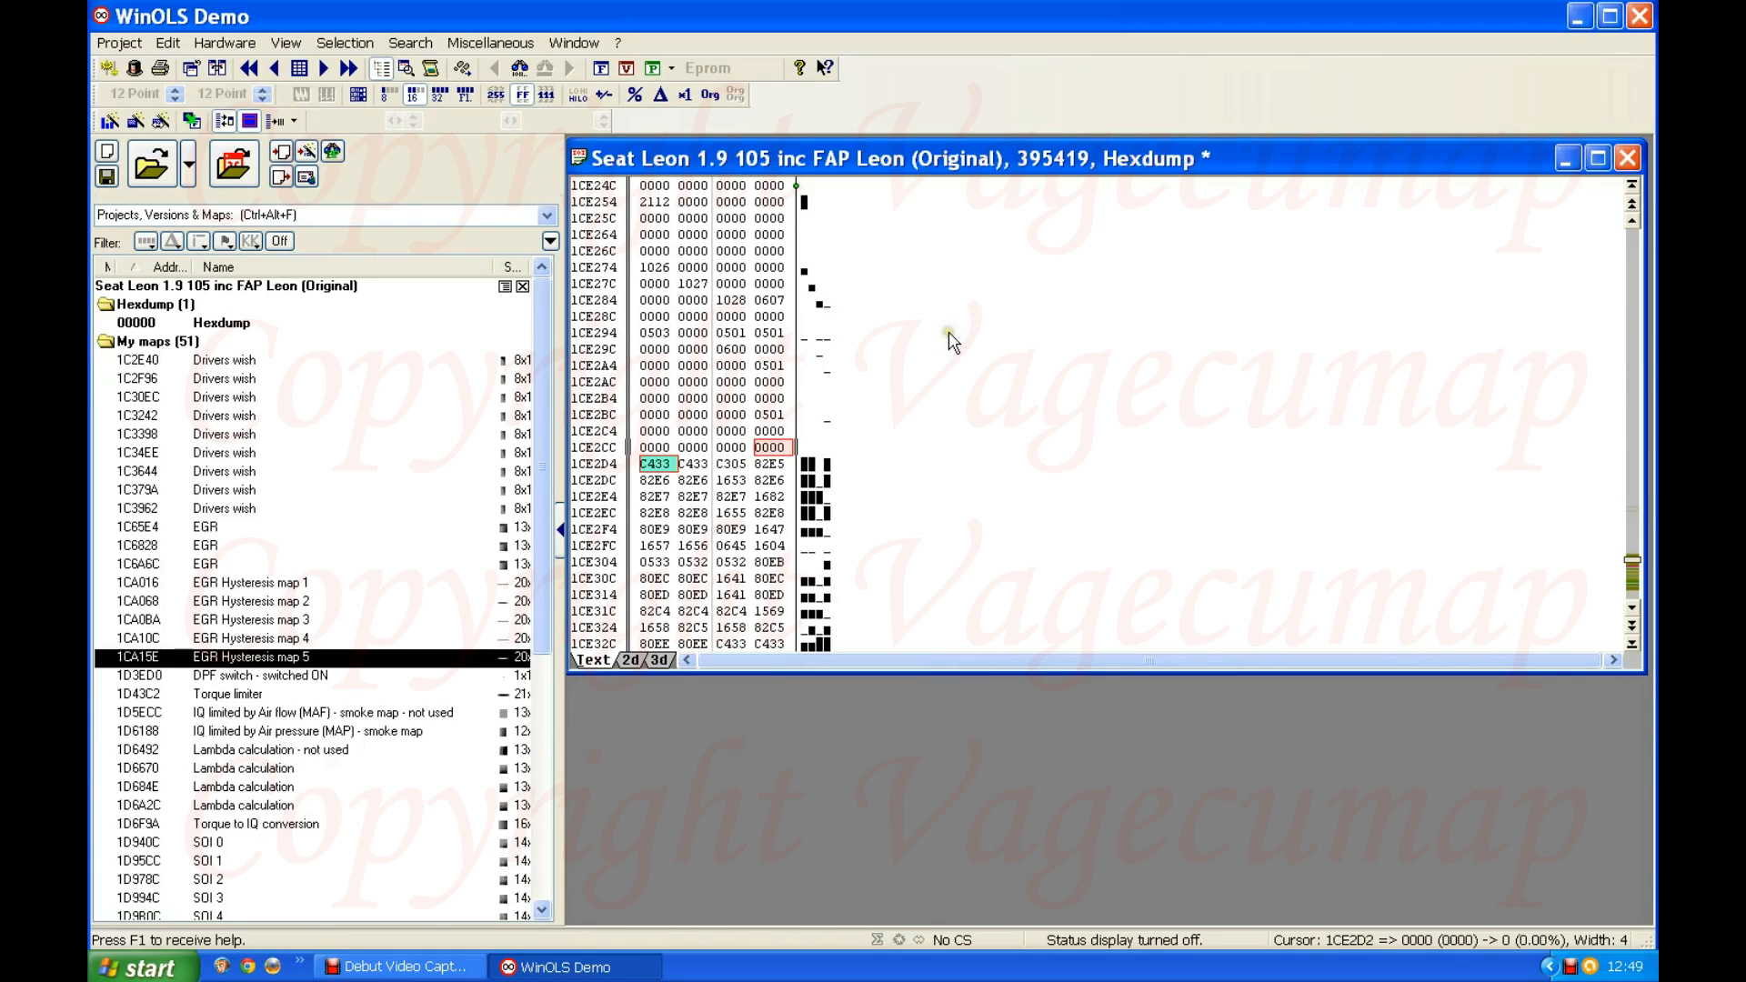
{"action": "scroll", "coordinate": [952, 342], "scroll_direction": "down", "scroll_amount": 1}
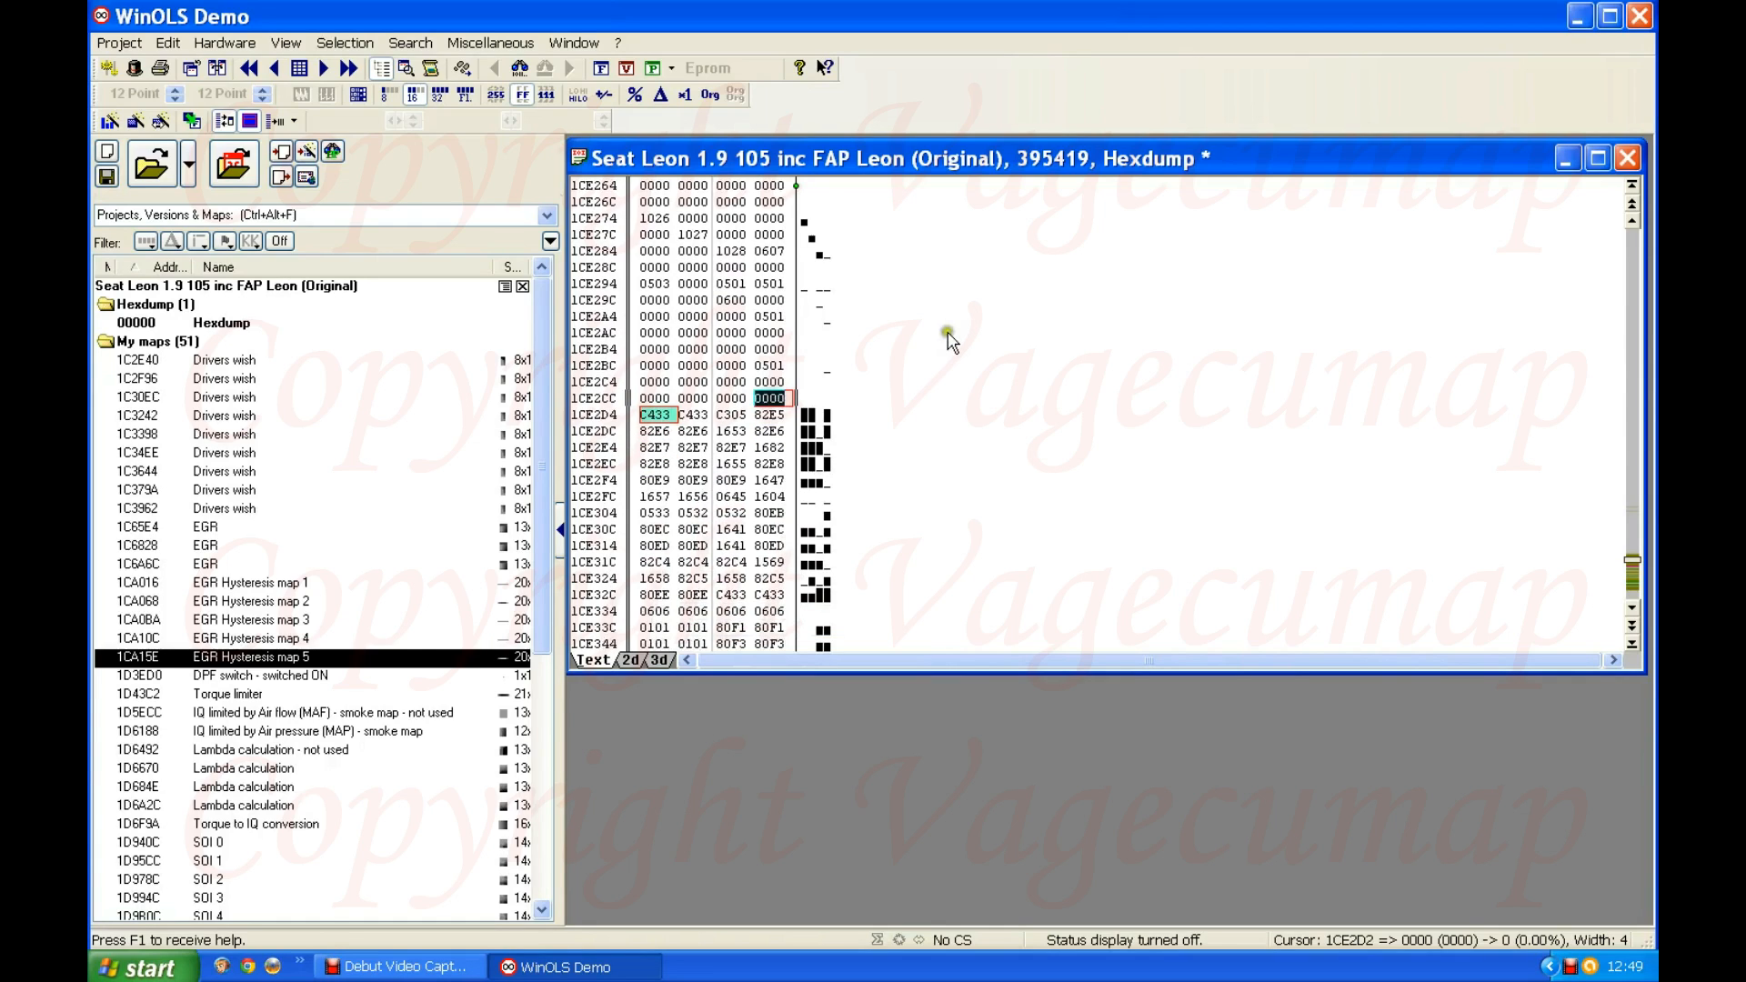
{"action": "scroll", "coordinate": [952, 342], "scroll_direction": "down", "scroll_amount": 1}
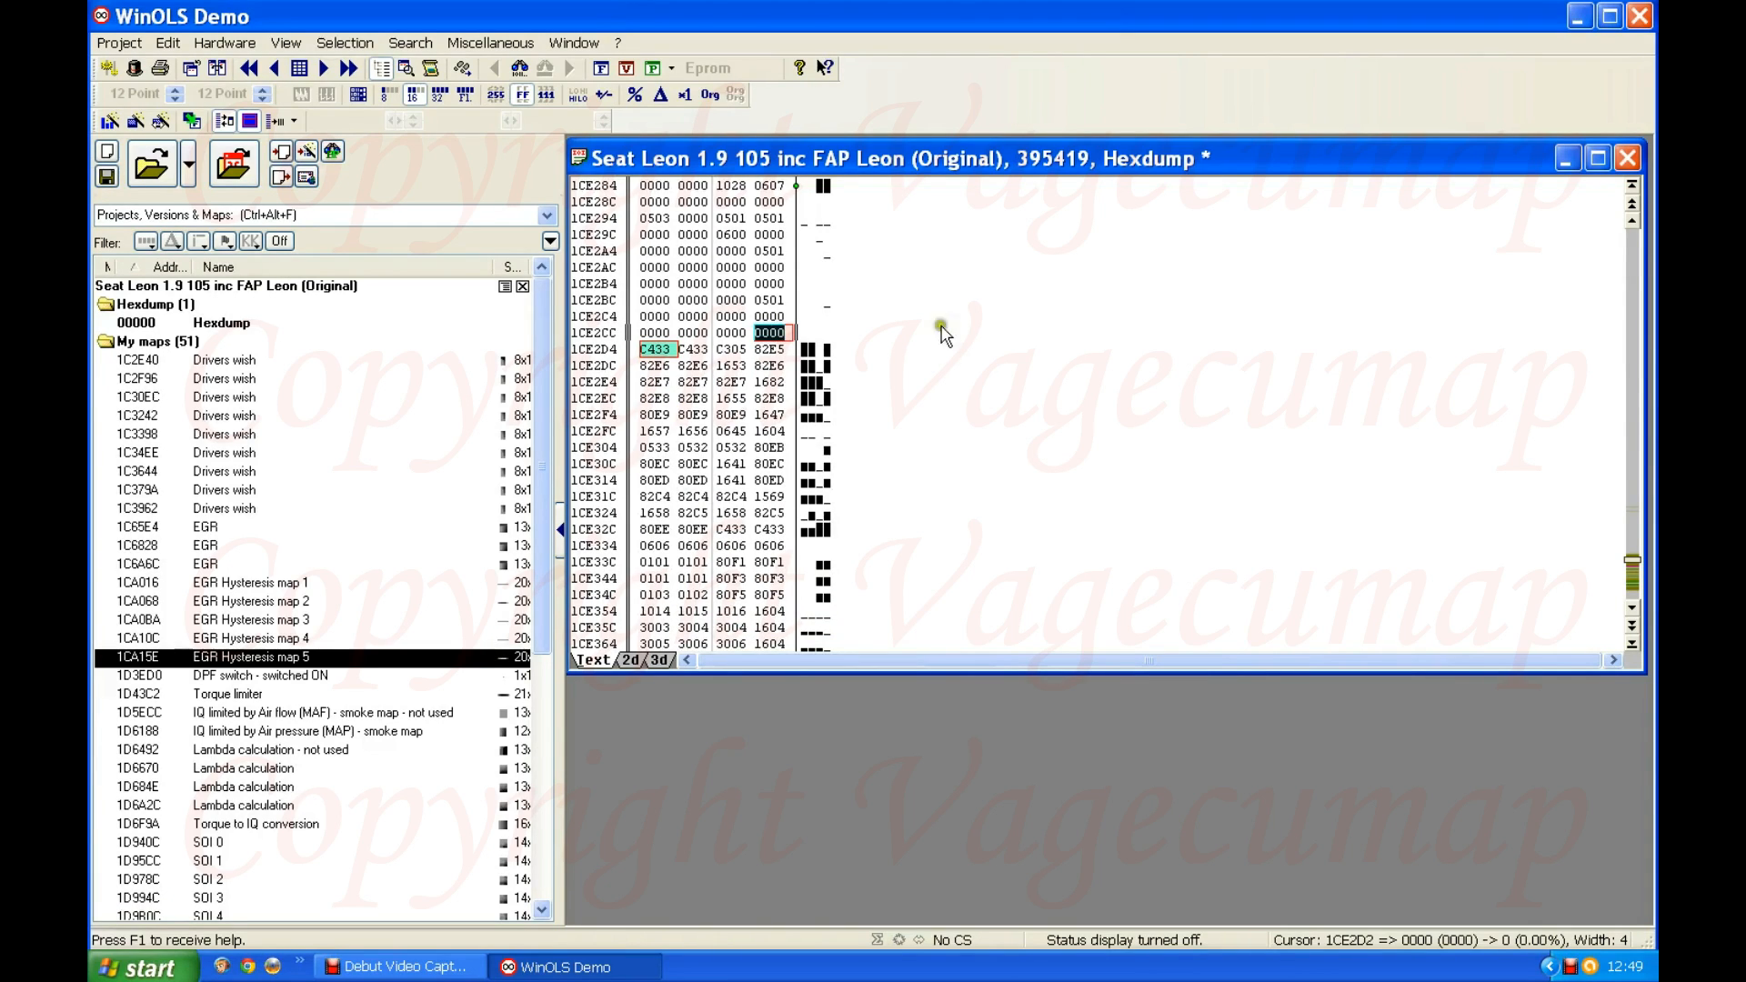
{"action": "left_click", "coordinate": [655, 350]}
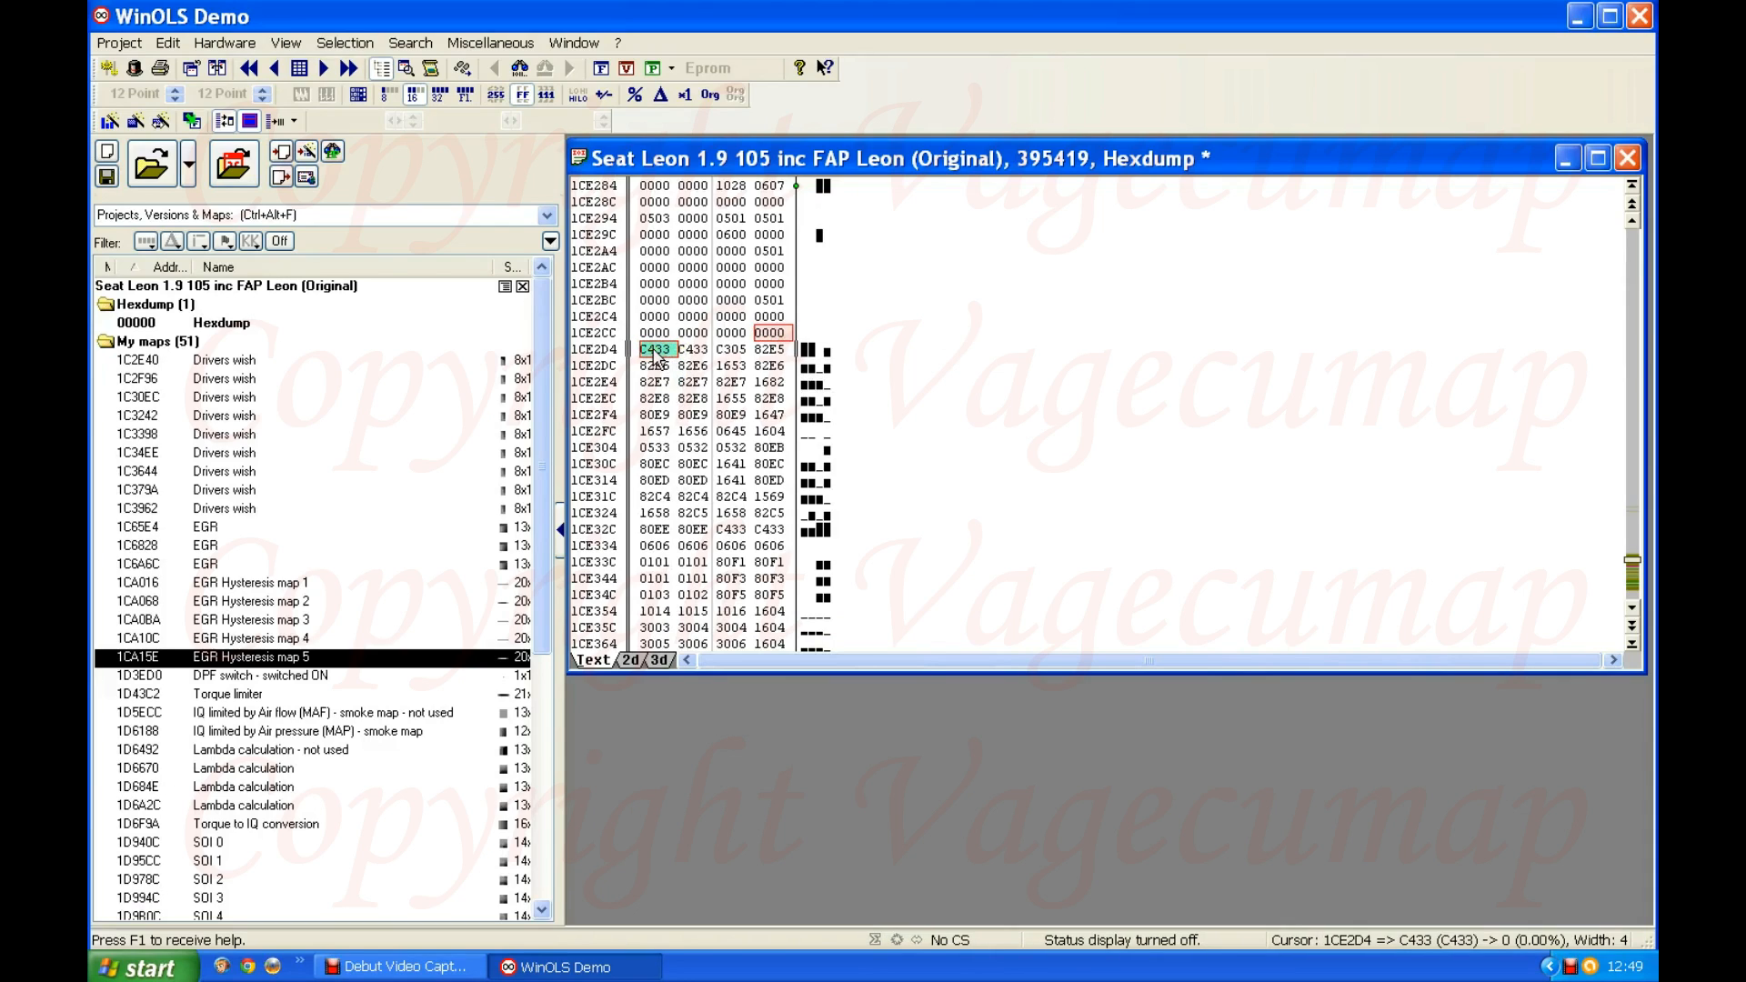